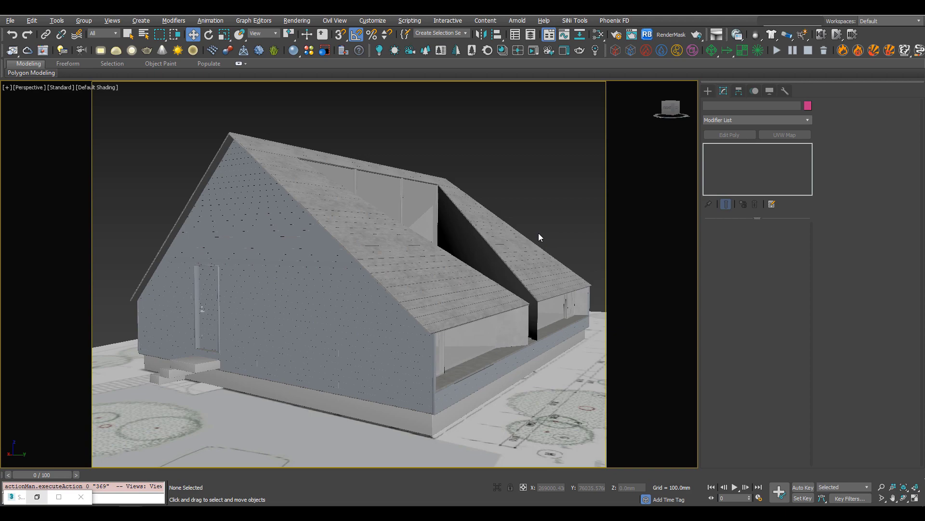
- Select the gable cladding Line006, turn on Edged Faces, and frame its roof edge up close
click(346, 307)
click(314, 241)
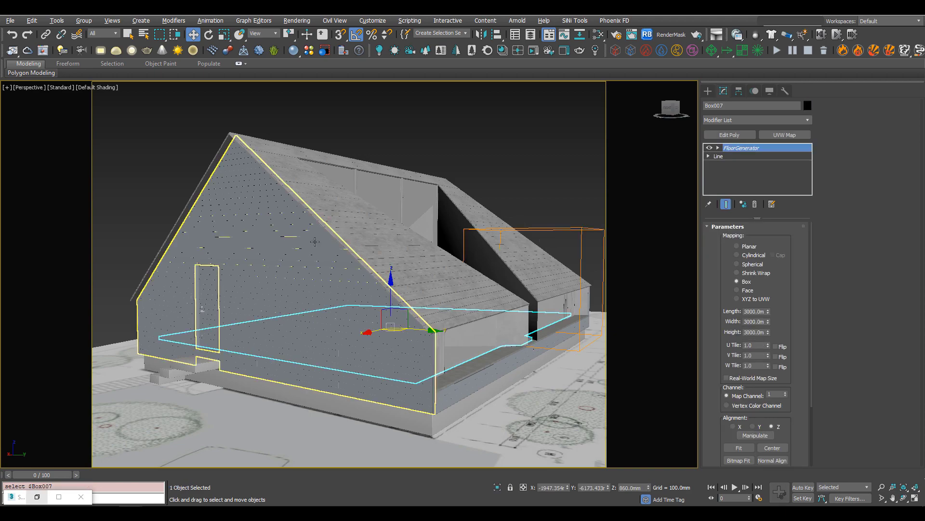
click(338, 240)
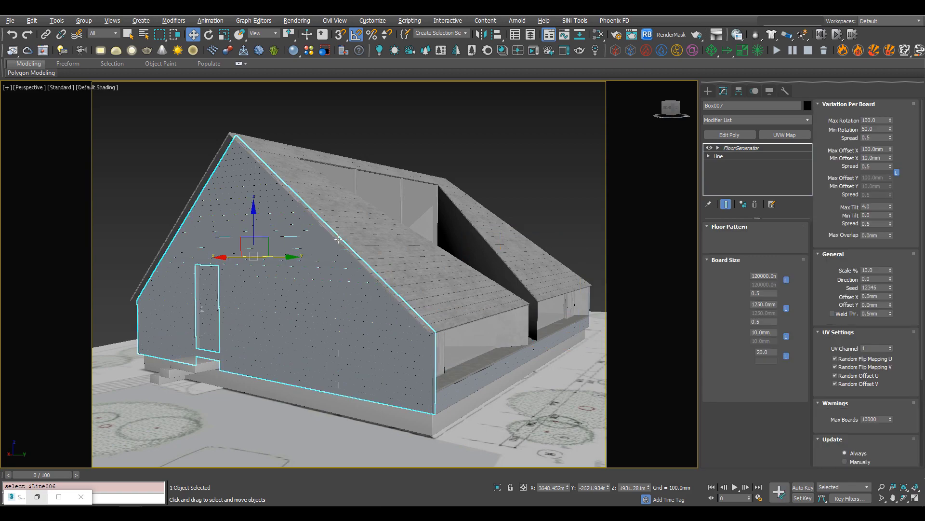
key(F4)
alt+middle_drag(338, 239, 289, 238)
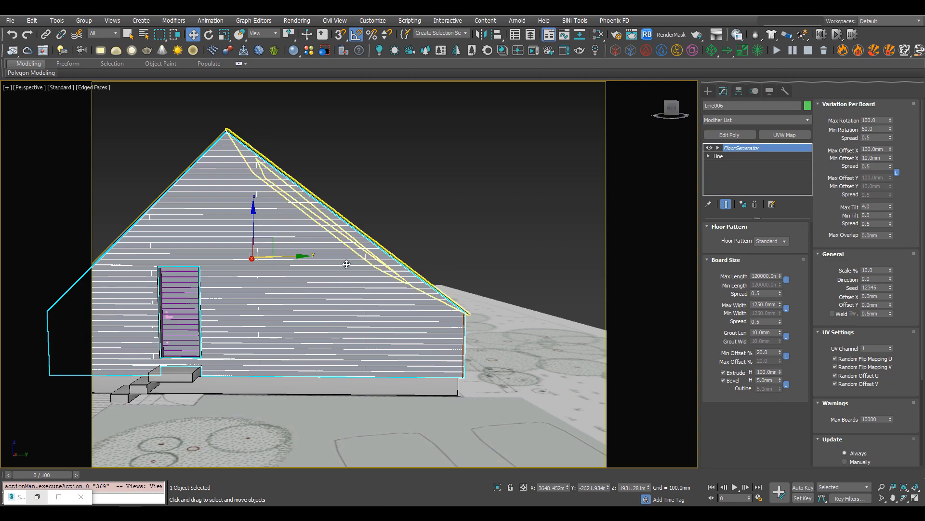
scroll(300, 294, up, 6)
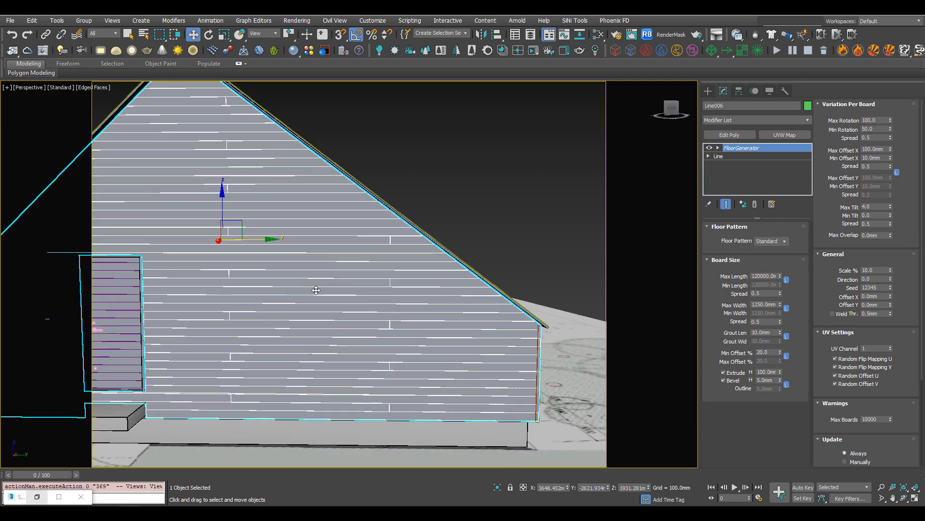
middle_drag(327, 272, 182, 347)
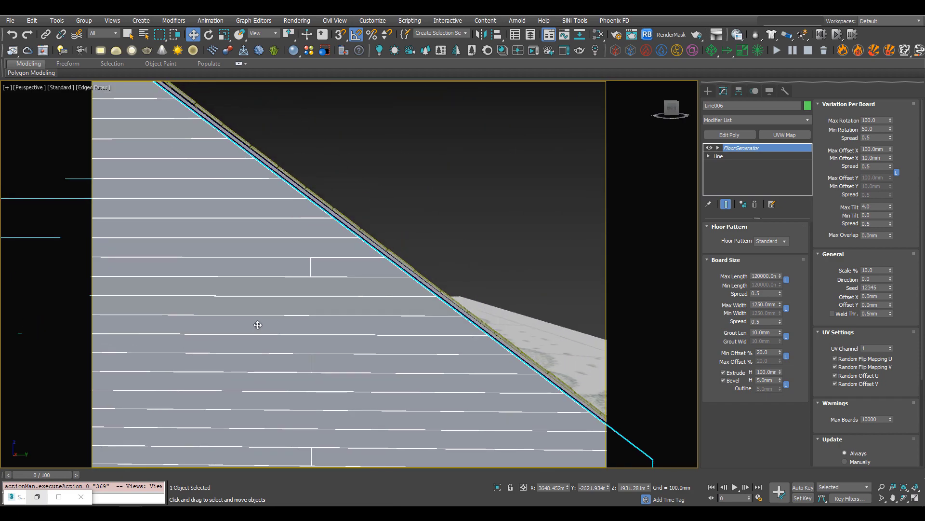
- Open the Rendered Frame Window and shrink the Slate Material Editor to a floating window
click(13, 51)
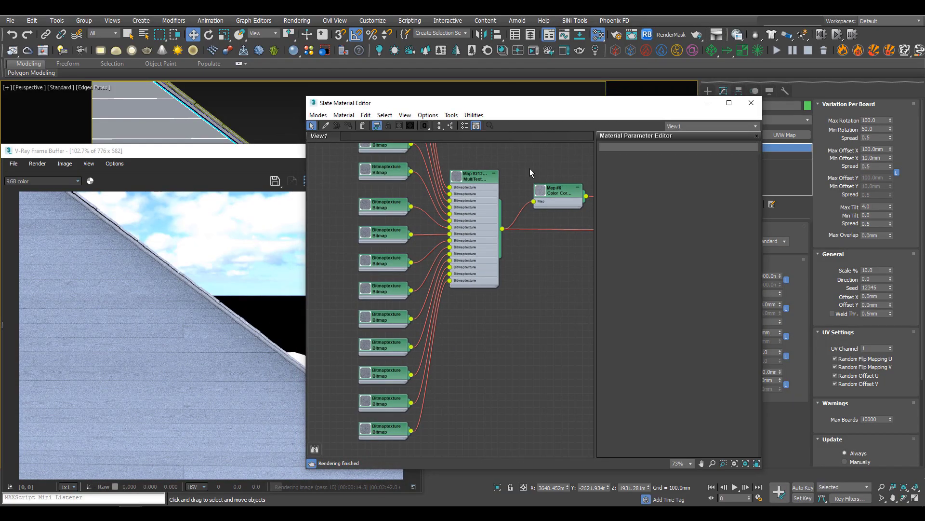
middle_drag(482, 241, 490, 331)
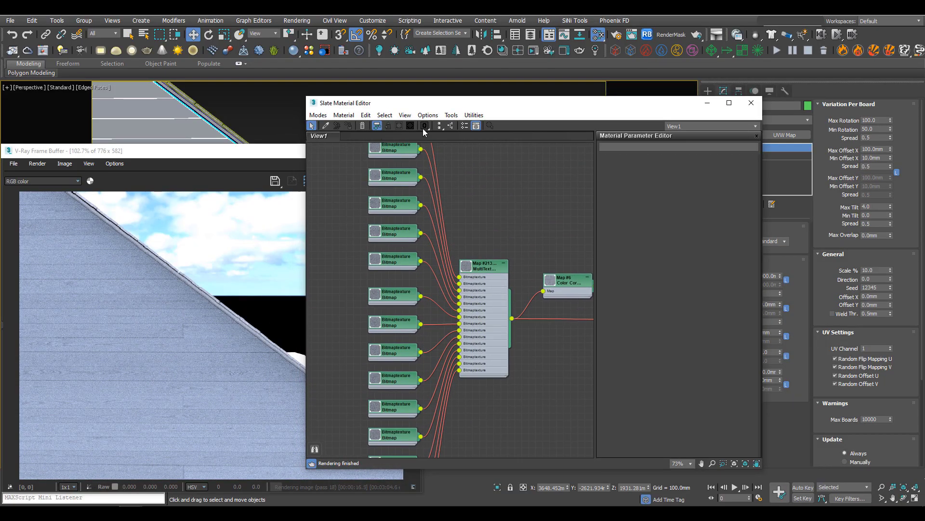
click(465, 126)
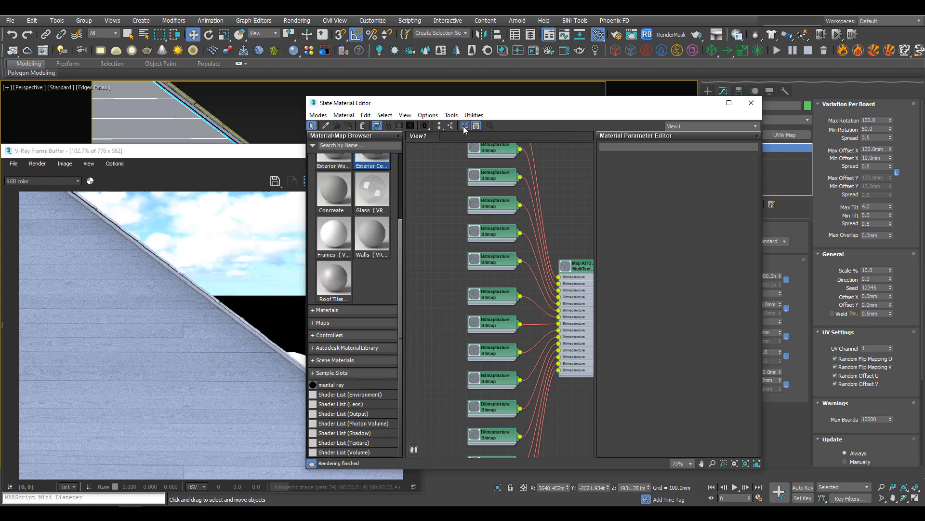
click(464, 126)
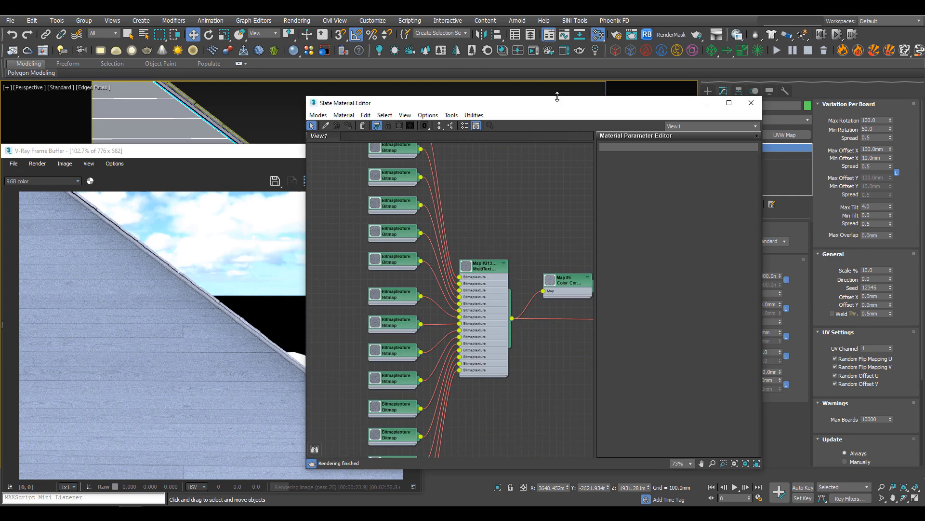
- Place the smaller material editor beside the render, framing the Color Correct nodes and wood material
drag(559, 108, 659, 118)
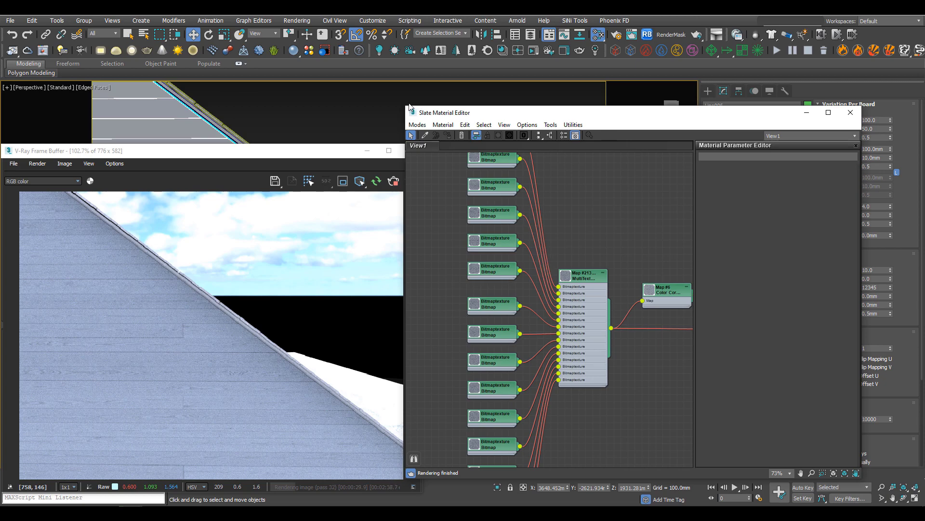
drag(405, 105, 435, 119)
middle_drag(578, 288, 501, 331)
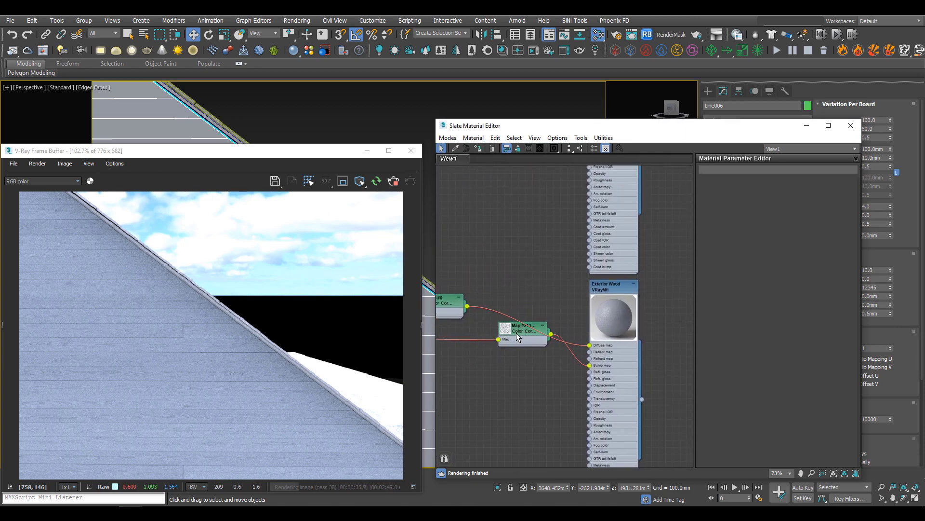
- Rearrange the Color Correct nodes and disconnect Map #6 from Exterior Wood's diffuse map
drag(542, 328, 547, 363)
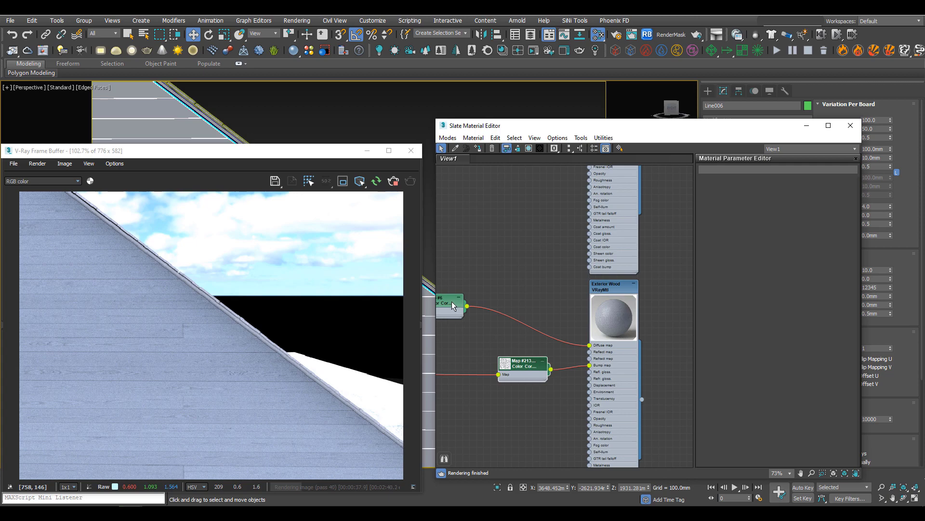
drag(452, 302, 514, 323)
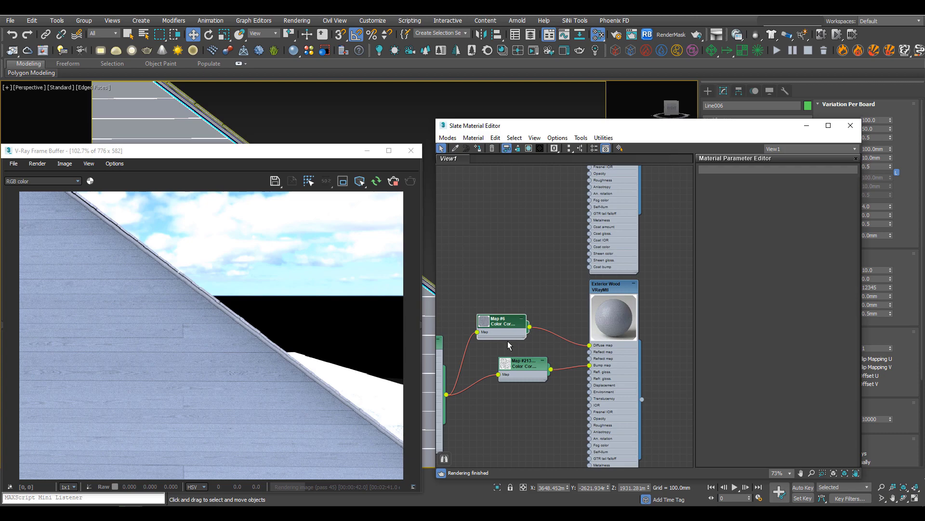
drag(594, 347, 597, 345)
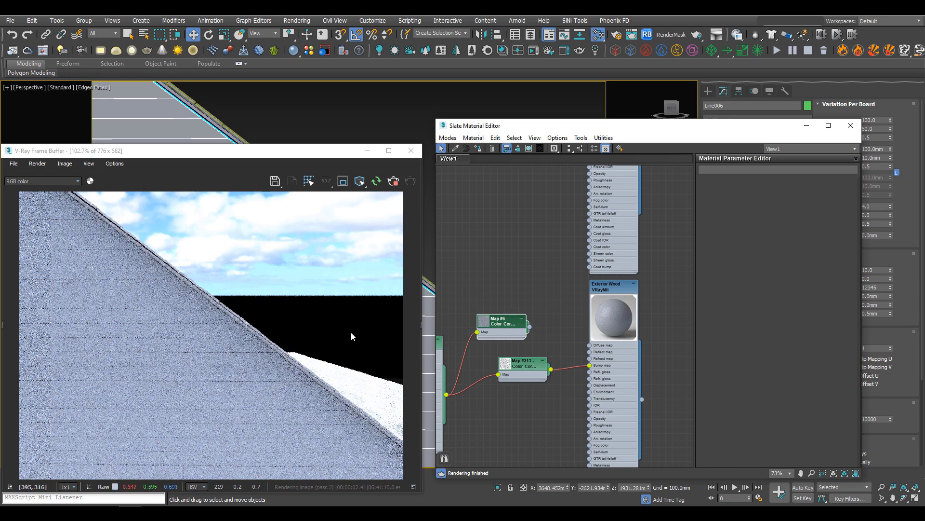
- Create a VRayDirt map on Exterior Wood's diffuse input and name it 'Roof Leaks'
drag(575, 327, 559, 300)
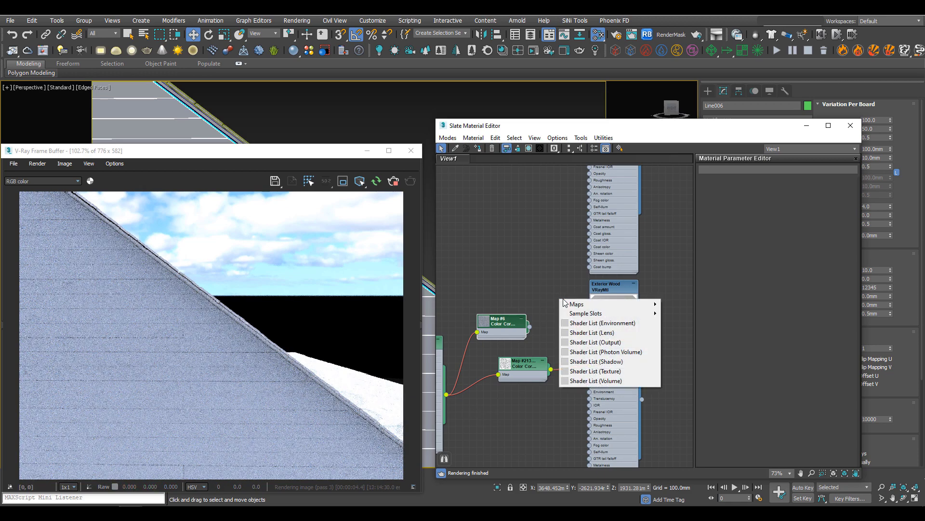
mouse_move(577, 304)
mouse_move(694, 304)
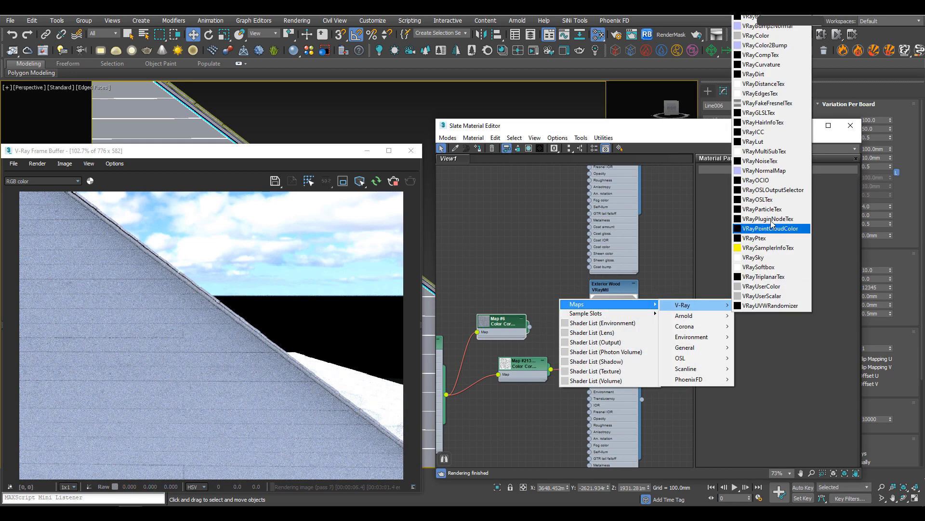
click(754, 73)
drag(552, 298, 510, 253)
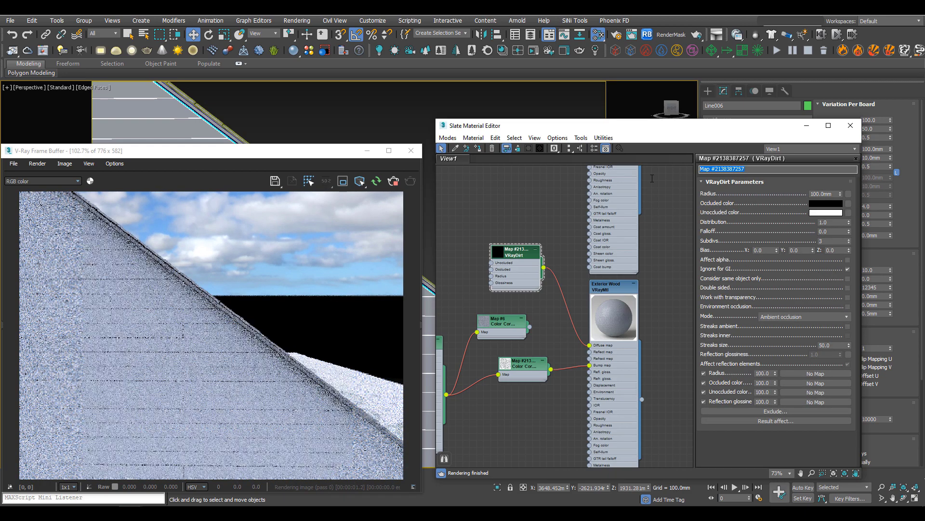
text(Roof Leaks)
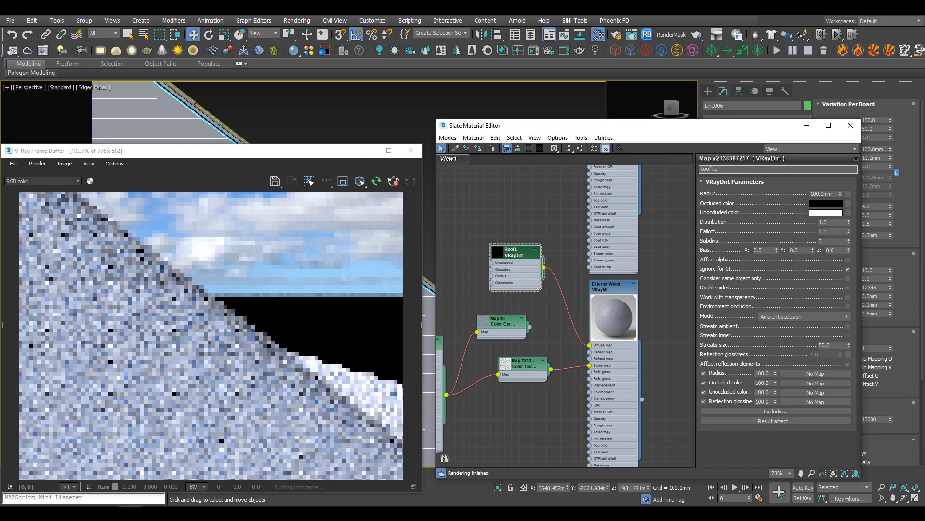
key(Return)
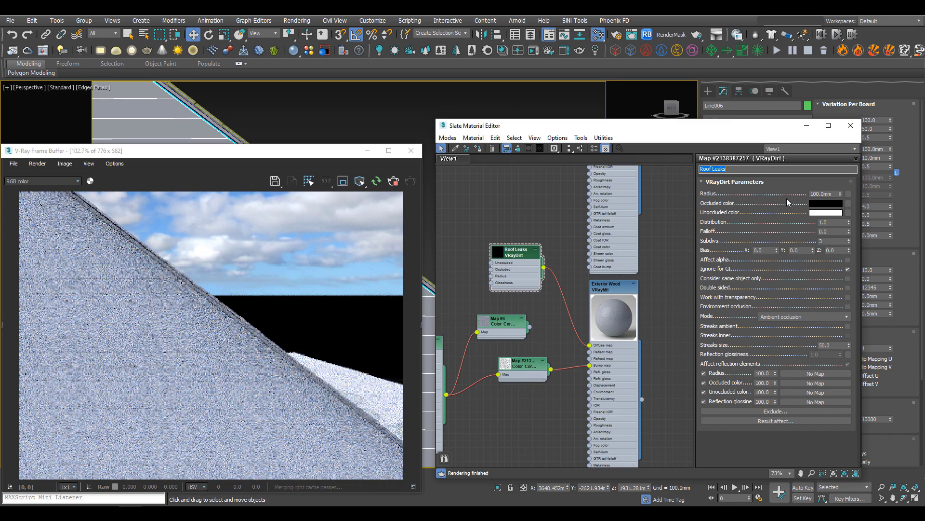
- Set the Roof Leaks occluded colour to red with Red 255
click(820, 203)
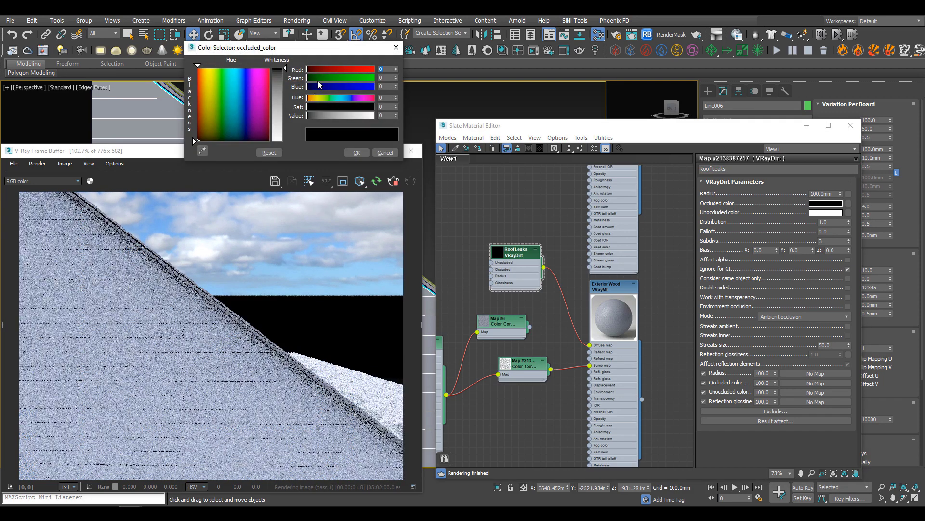
double_click(384, 69)
text(255)
key(Return)
click(357, 152)
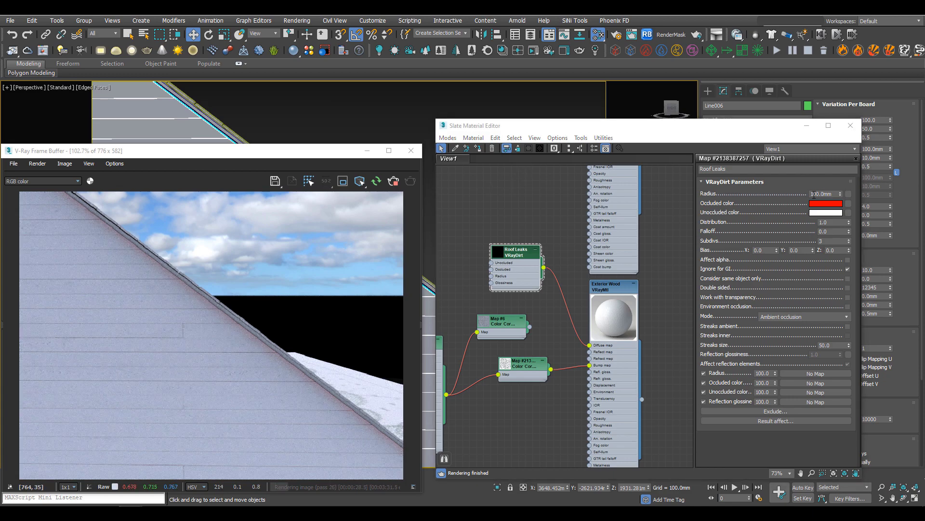
- Set the Roof Leaks radius to 500 mm and distribution to 10
double_click(814, 194)
text(120)
key(Return)
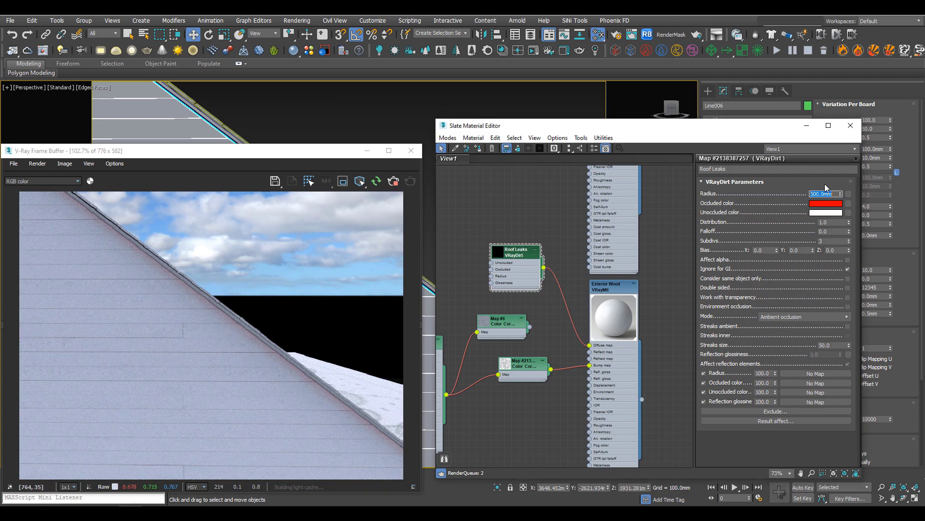
key(Return)
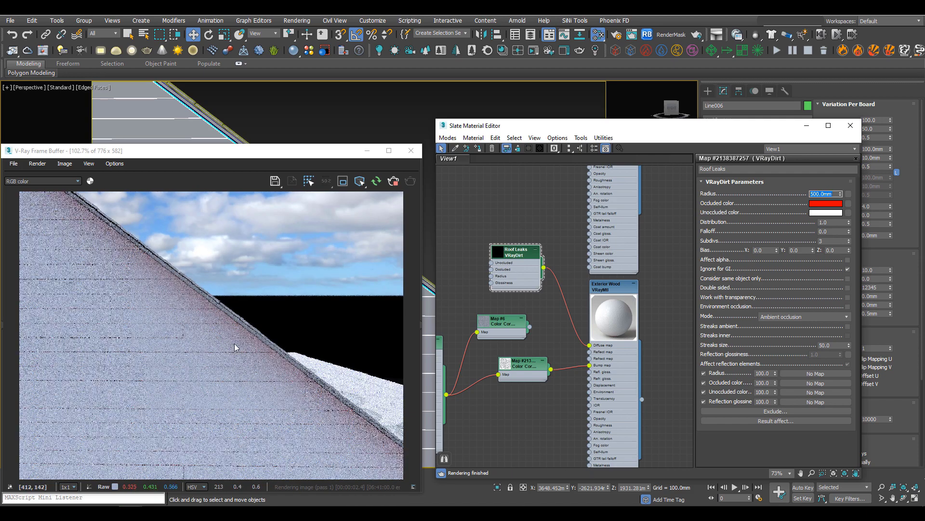
click(835, 222)
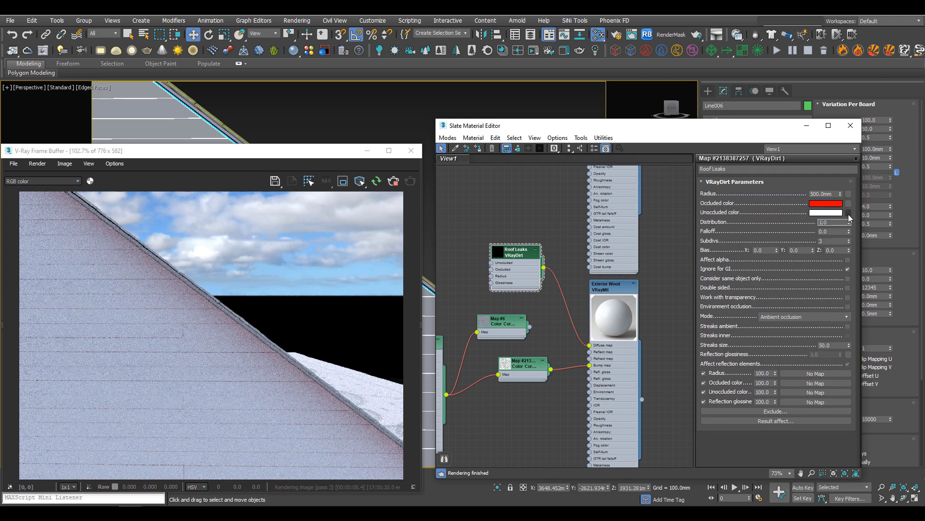
key(Return)
click(776, 319)
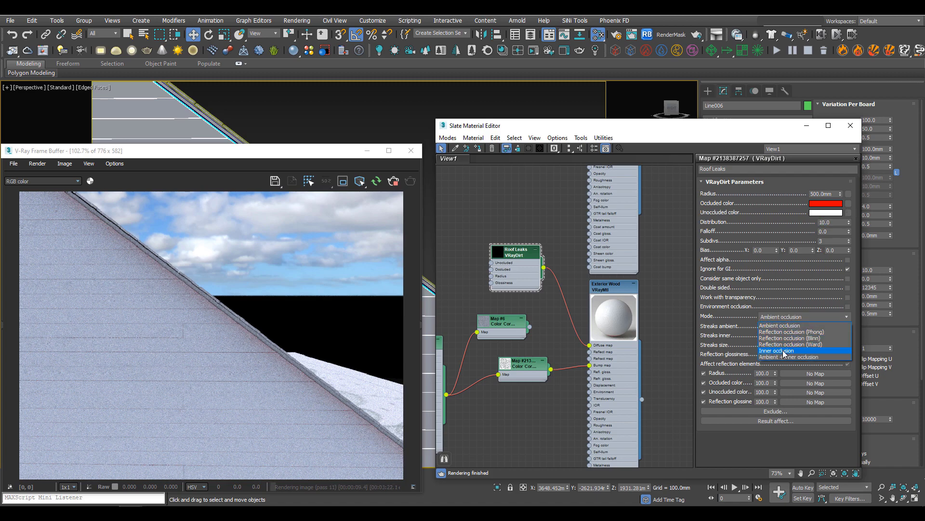
- Keep ambient occlusion mode and enable ambient streaks with streak size 1.0 and Z bias 1.0
click(789, 319)
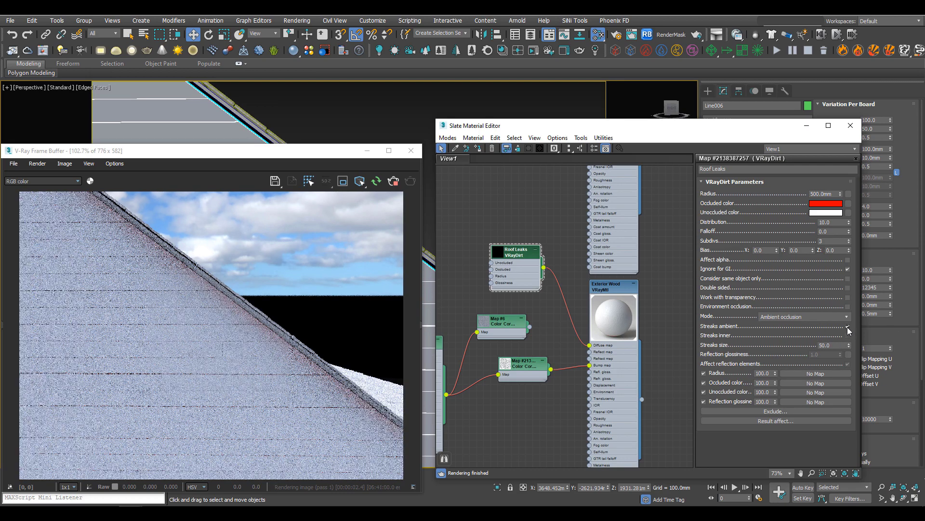
click(848, 326)
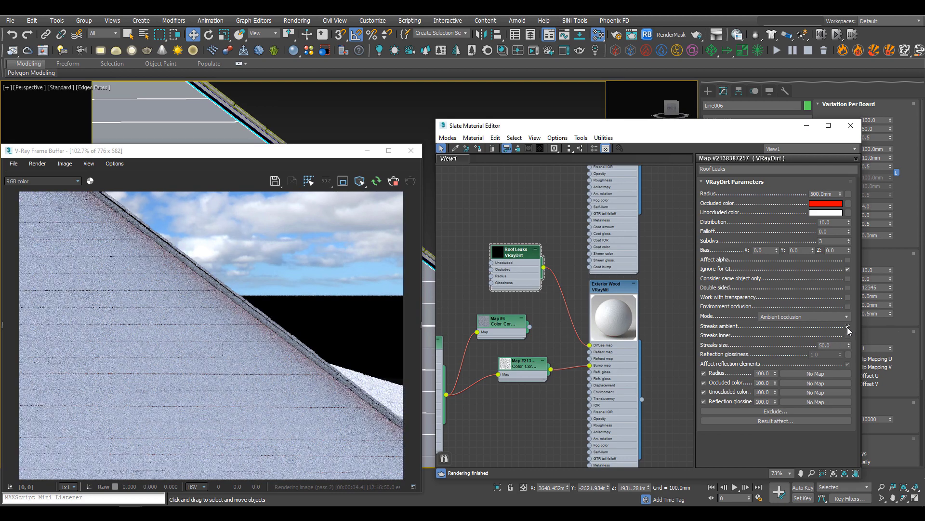
drag(845, 346, 787, 349)
text(1)
key(Return)
click(839, 251)
key(Return)
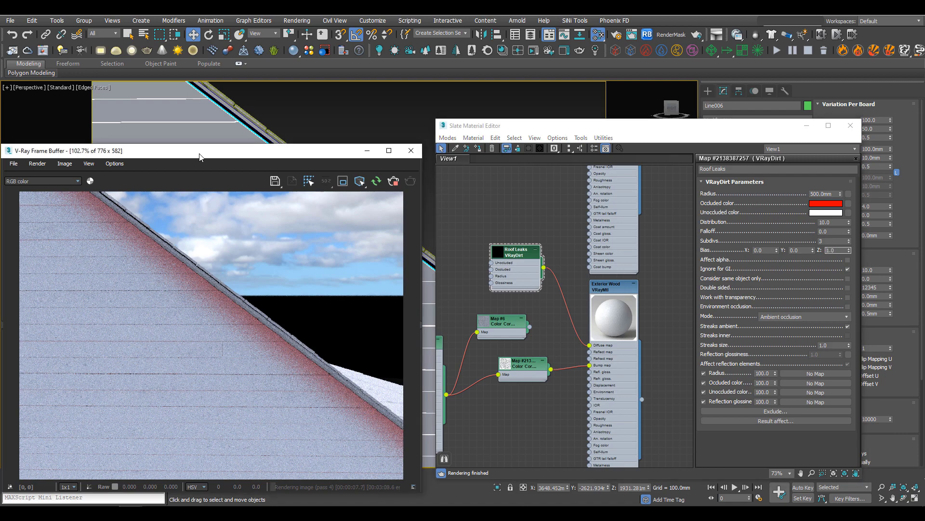
- Zoom the render in on the roof edge and move the frame buffer aside to show the Roof Leaks graph
drag(198, 156, 607, 131)
scroll(306, 240, down, 6)
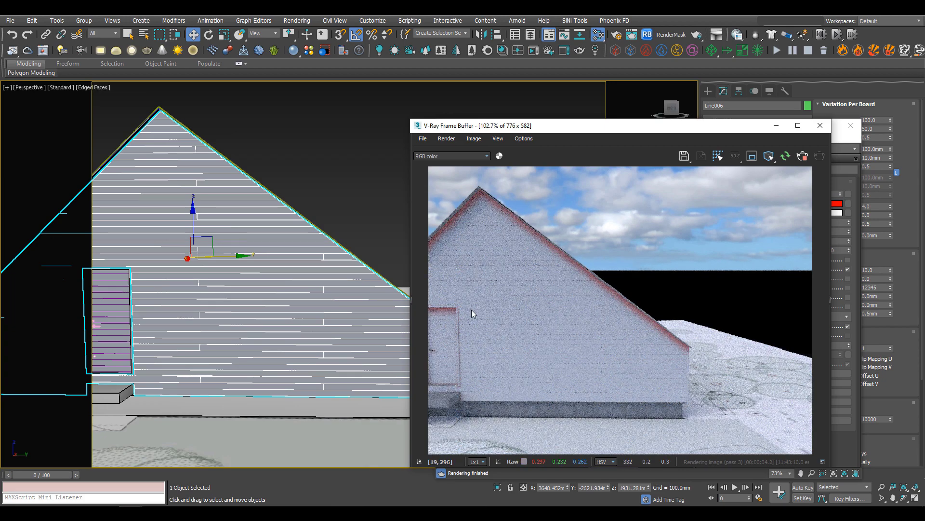
scroll(265, 198, up, 5)
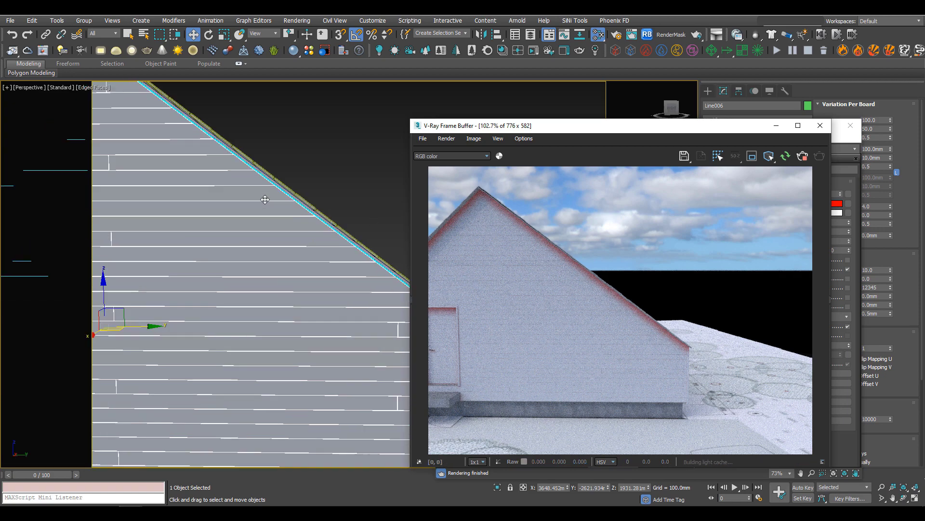
drag(449, 133, 0, 141)
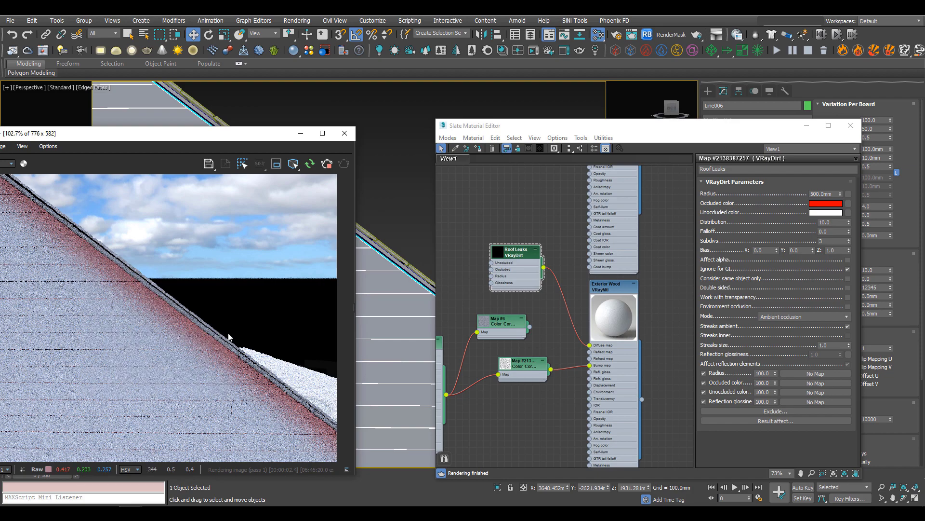
scroll(402, 262, up, 2)
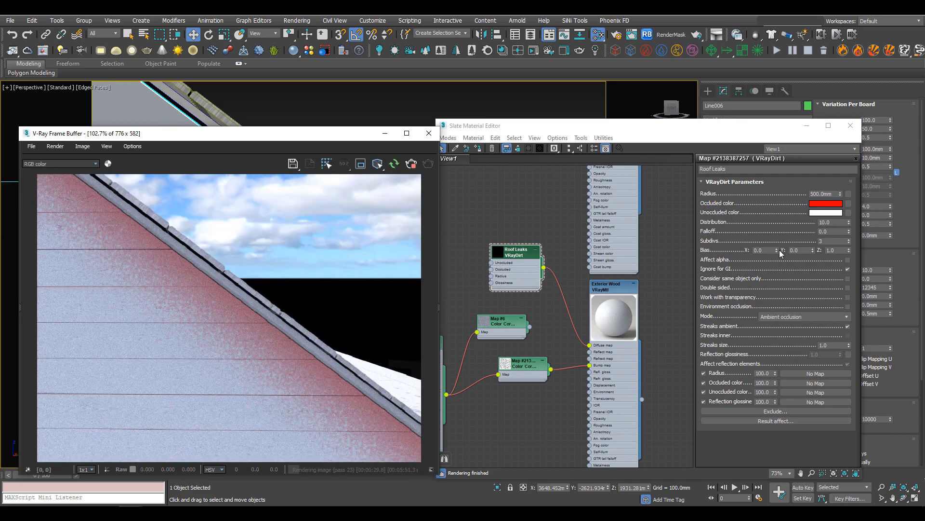
- Wire a new Dent map into the Roof Leaks radius and place it left of Roof Leaks
middle_drag(544, 284, 558, 271)
scroll(519, 286, down, 1)
middle_drag(504, 256, 530, 255)
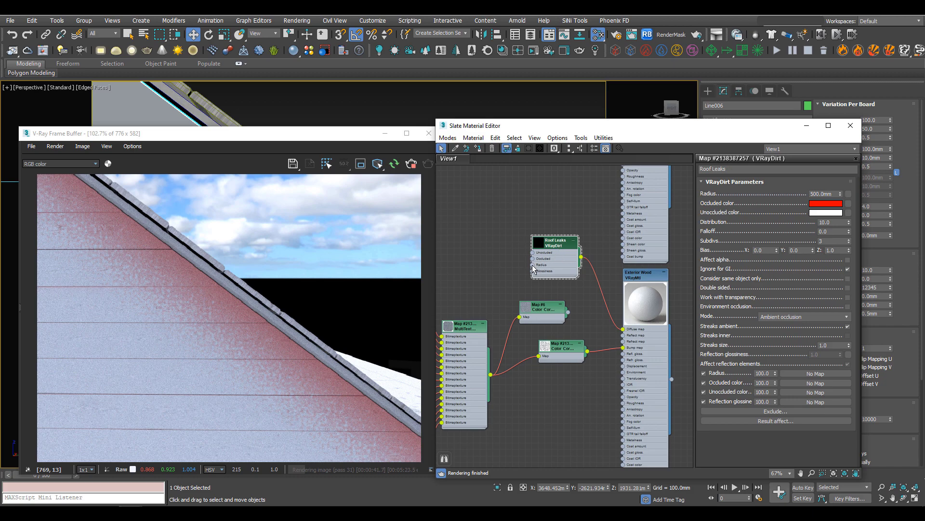
drag(503, 263, 504, 264)
mouse_move(530, 268)
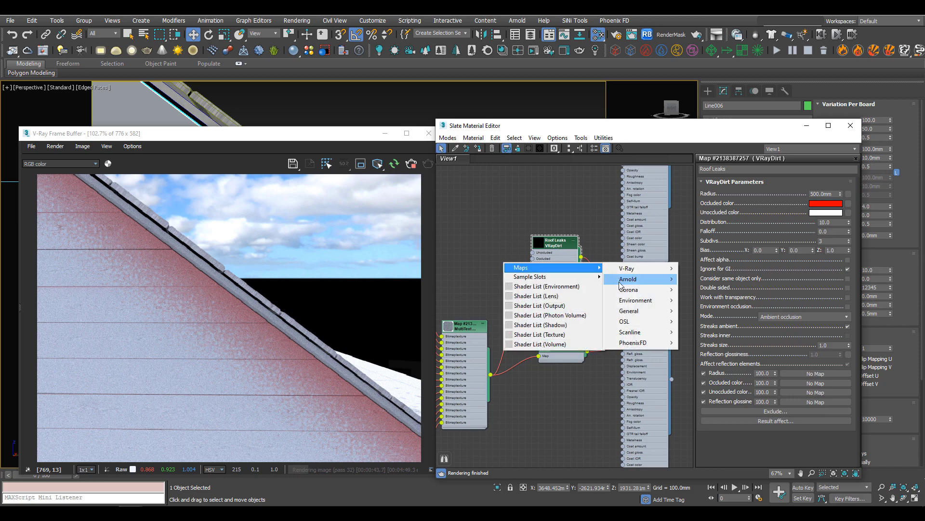
mouse_move(643, 314)
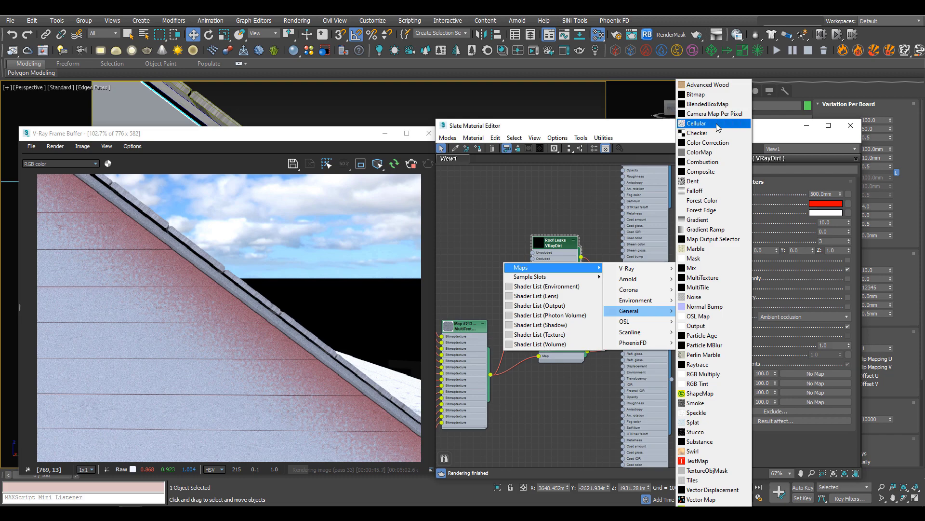
click(694, 182)
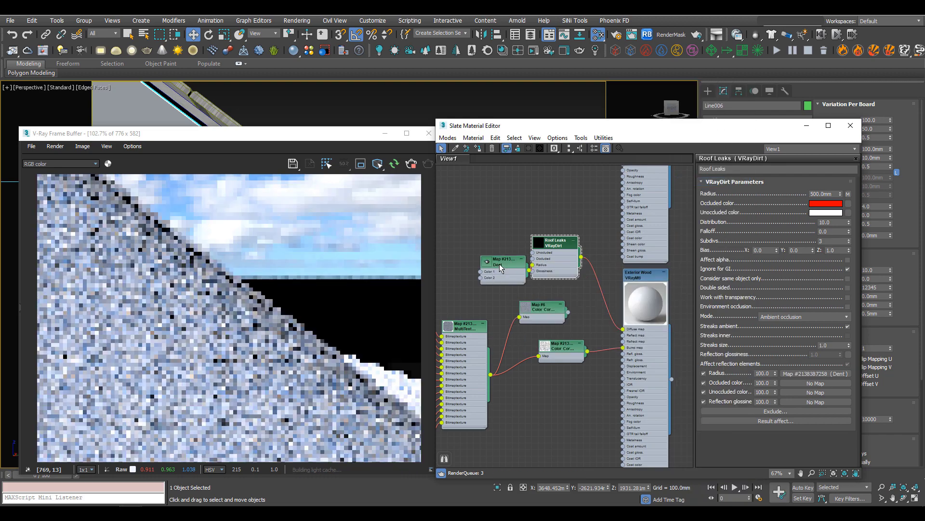
click(495, 268)
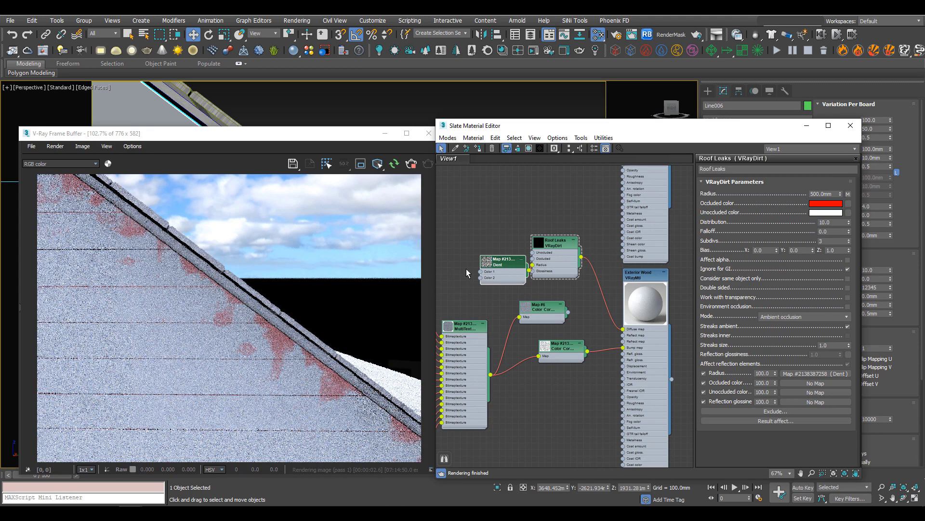
drag(518, 283, 485, 283)
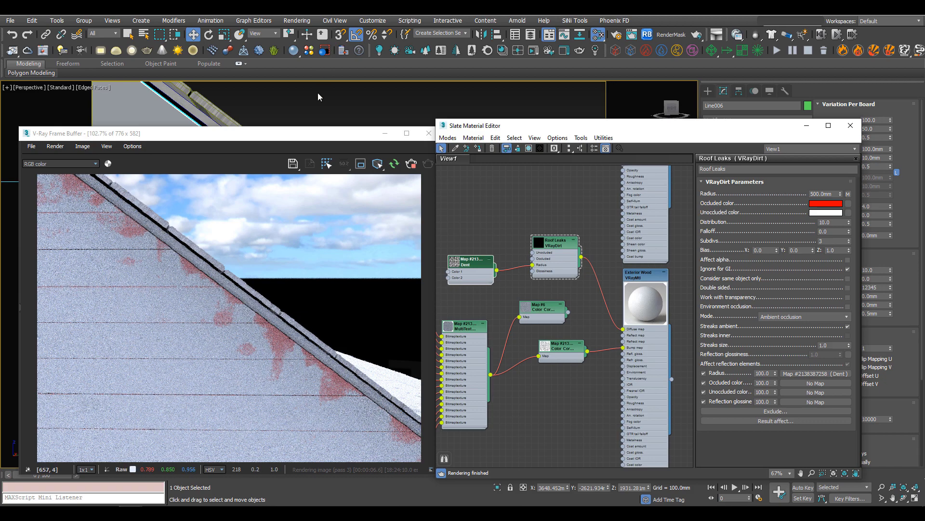
- Set the Dent map tiling to X 2.0 and Y 0.5
scroll(317, 101, up, 3)
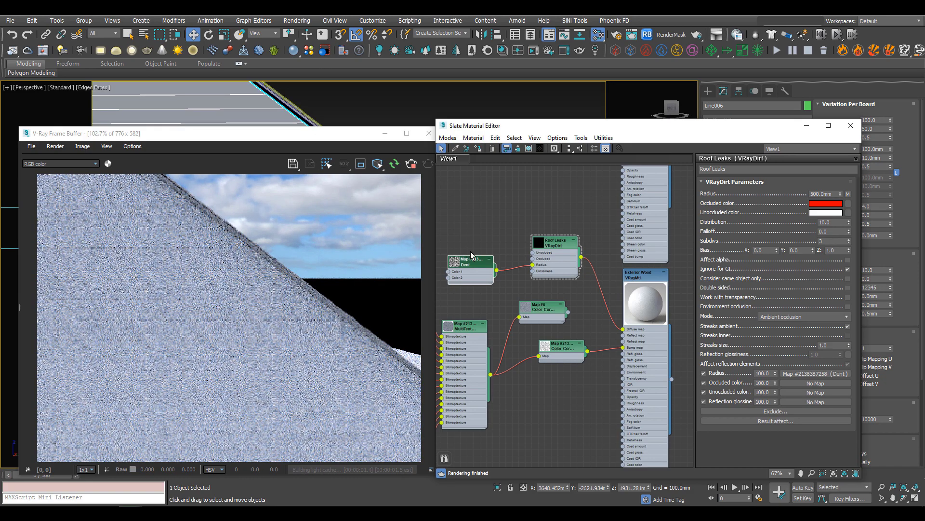
double_click(475, 262)
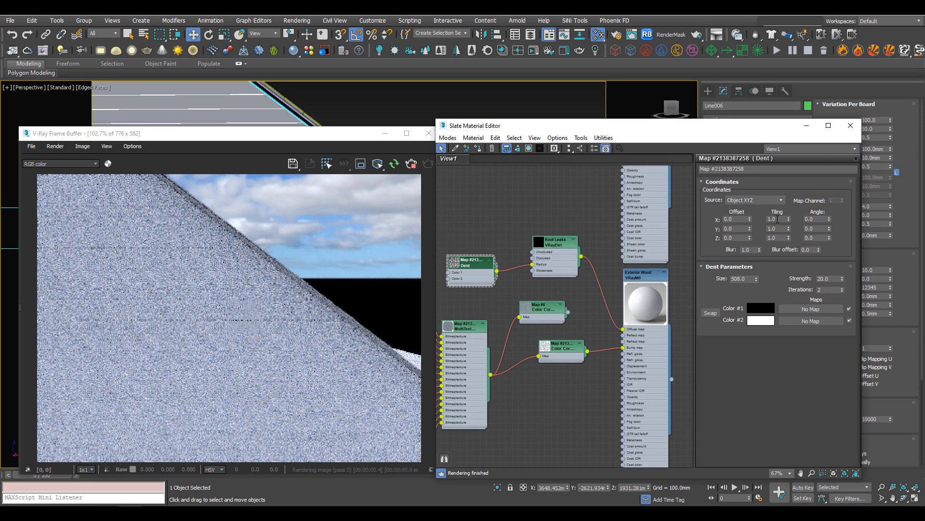
drag(777, 220, 758, 219)
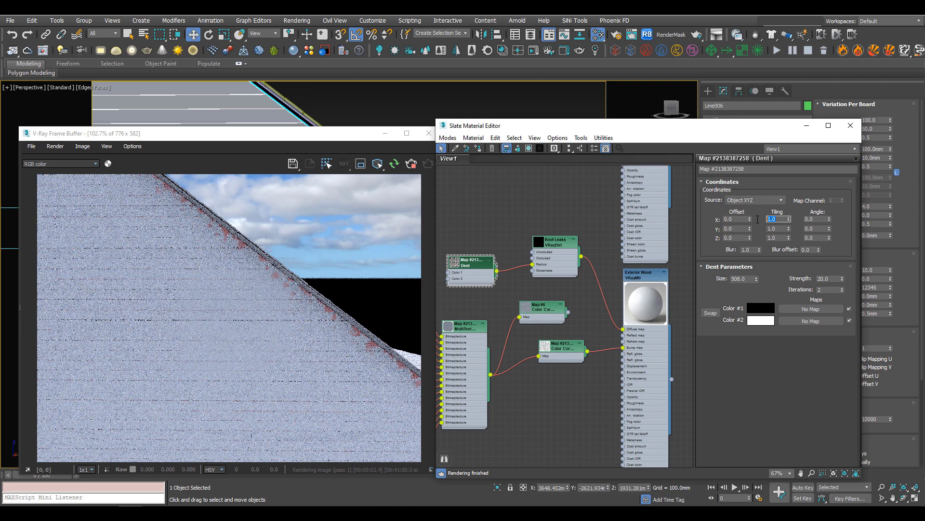
text(2)
key(Return)
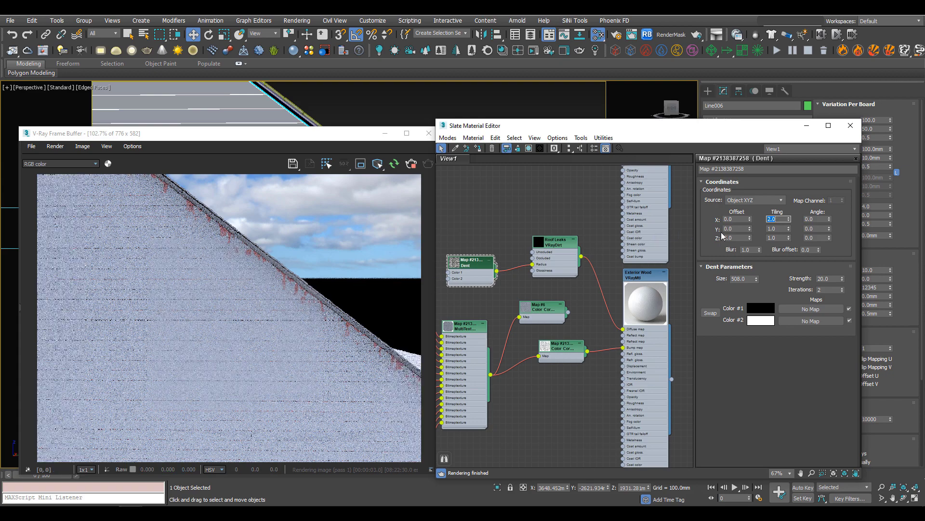
double_click(771, 228)
text(.5)
key(Return)
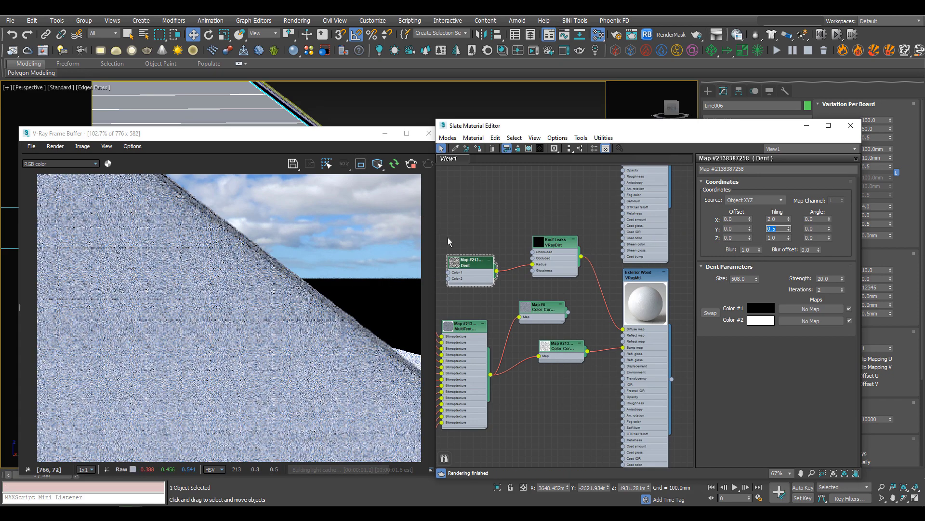
- Enlarge the Dent node's preview swatch and tidy the node graph view
double_click(454, 263)
drag(466, 266, 460, 248)
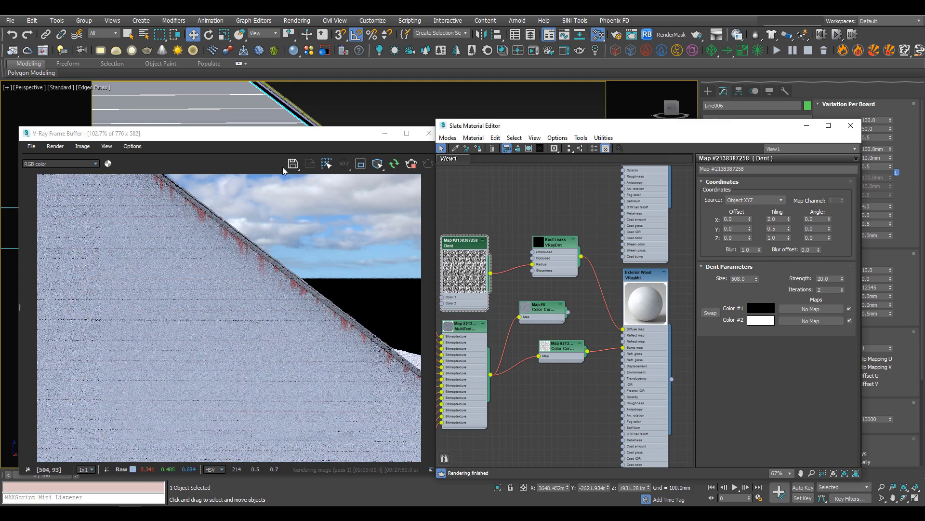
scroll(283, 118, down, 1)
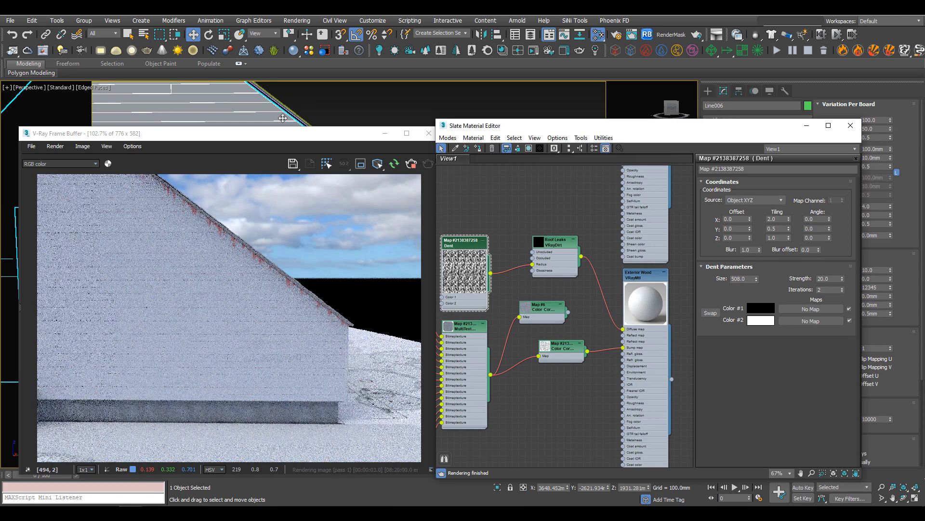
scroll(298, 116, up, 2)
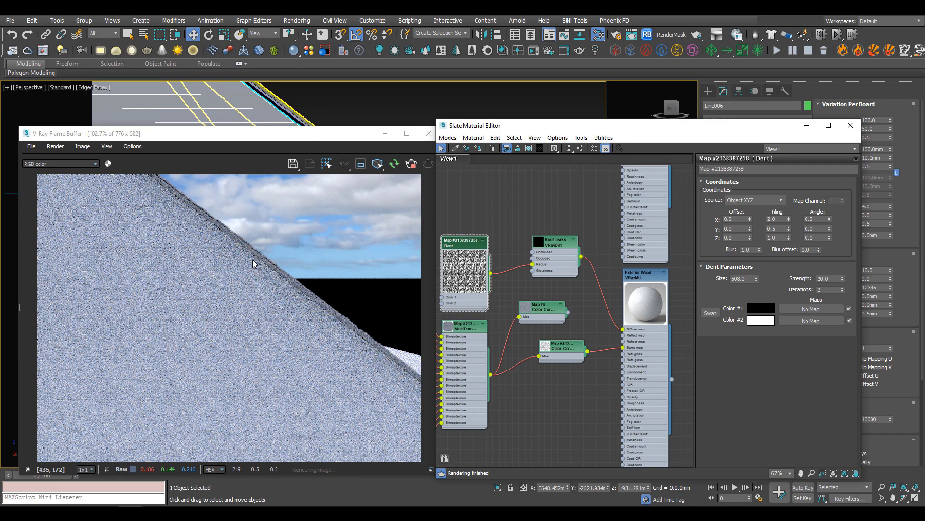
middle_drag(487, 317, 548, 331)
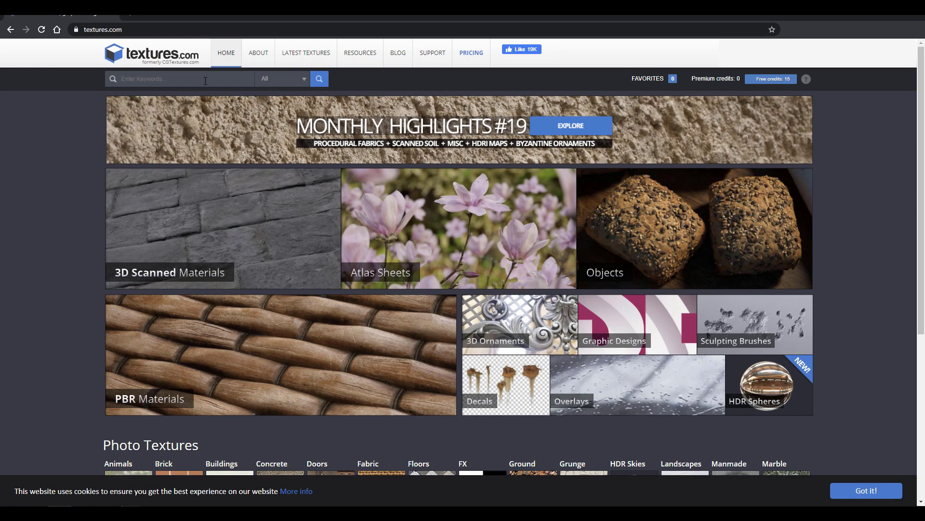
- Browse Grunge > Grungemaps on Textures.com and download Grungemaps0187 Image 1 in Small size
scroll(464, 332, down, 3)
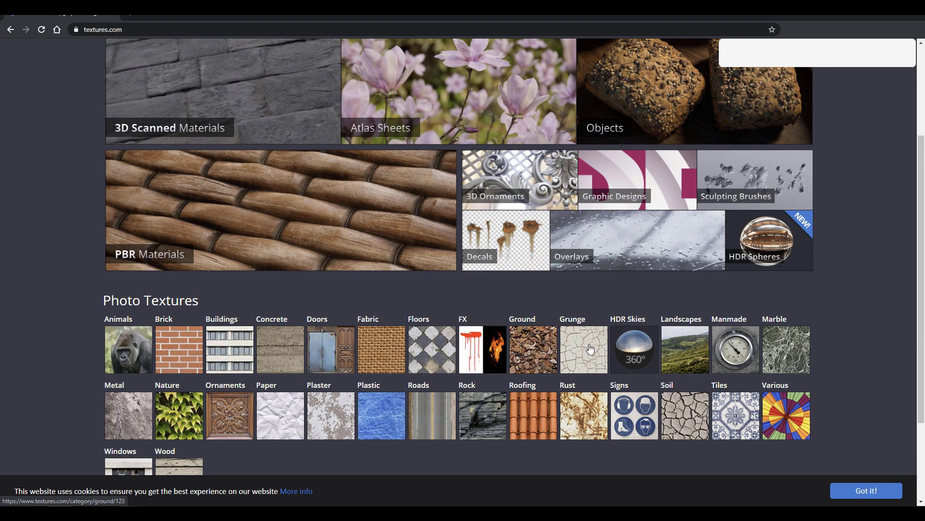
click(592, 348)
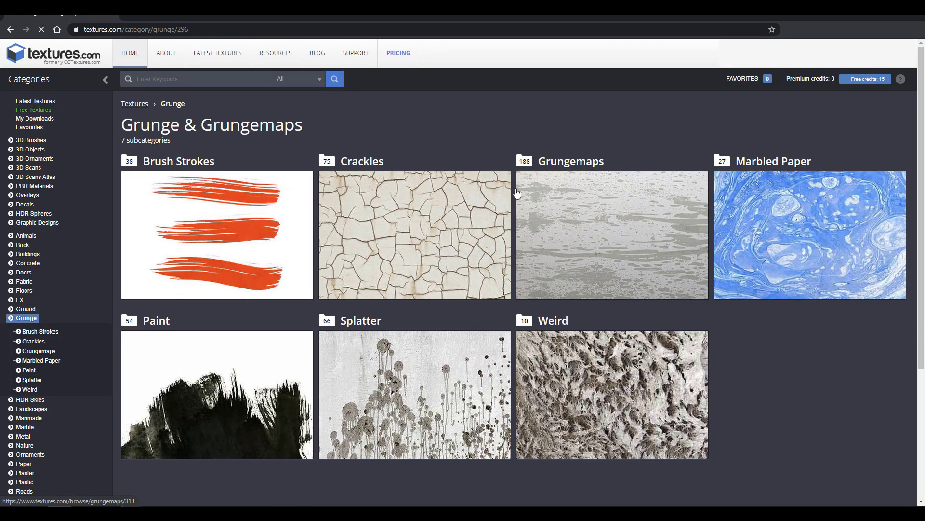
click(599, 224)
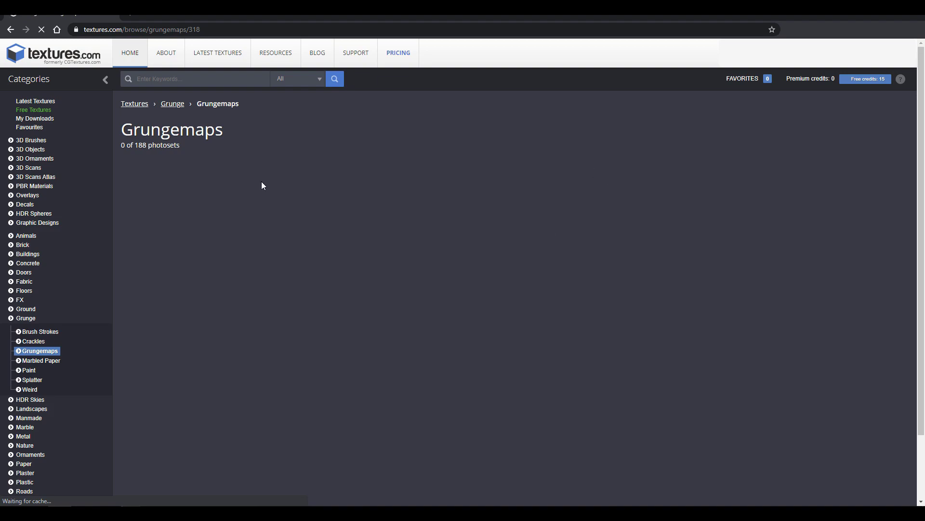
scroll(592, 219, down, 10)
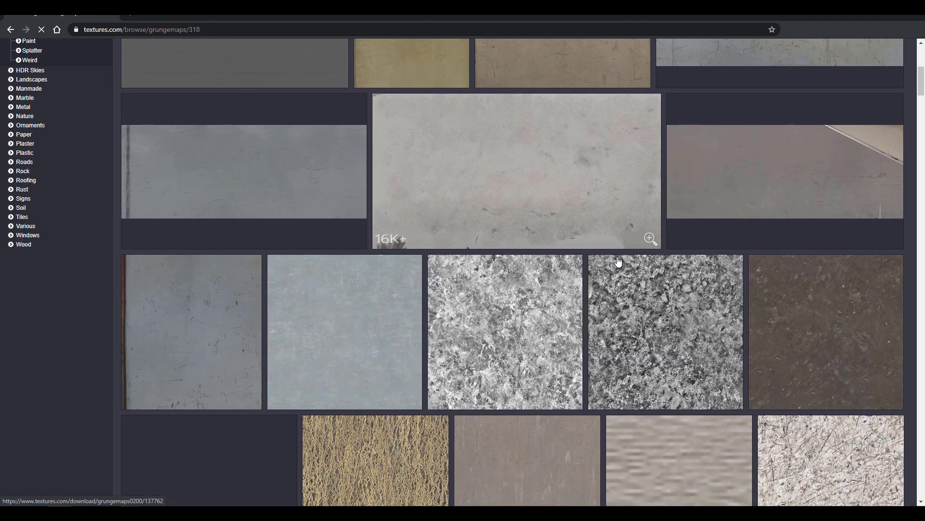
scroll(618, 261, down, 15)
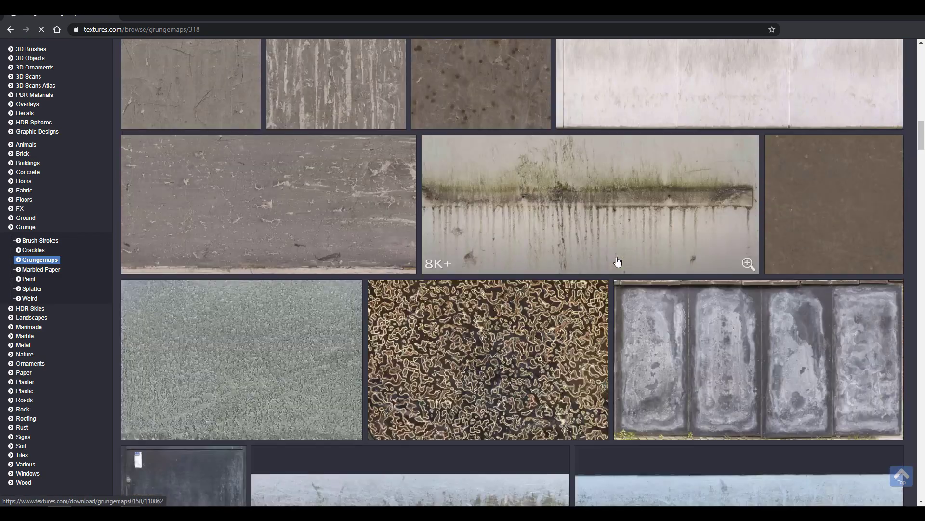
scroll(617, 262, down, 11)
scroll(591, 243, up, 5)
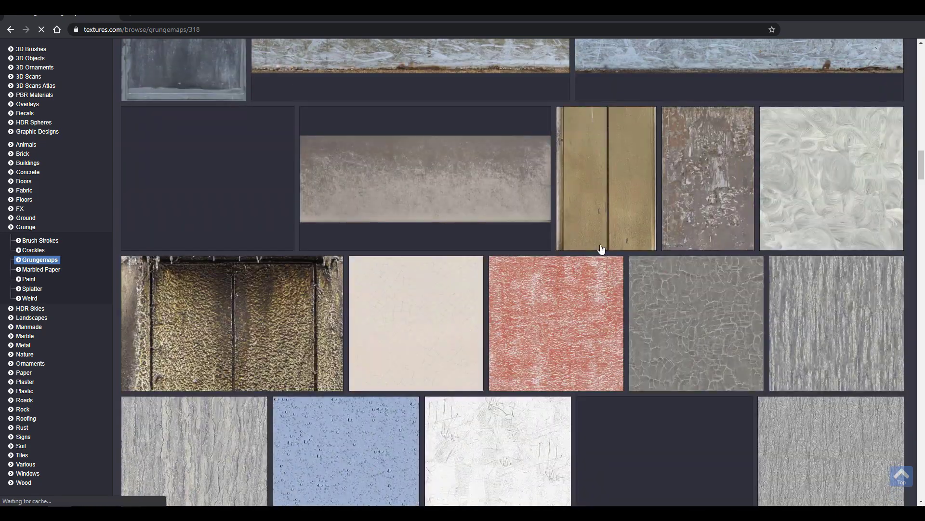
click(525, 195)
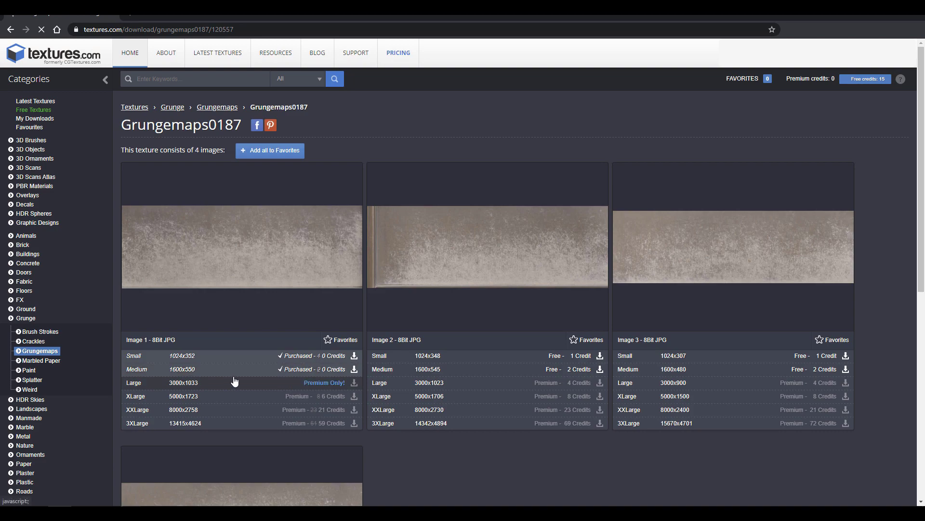
click(236, 376)
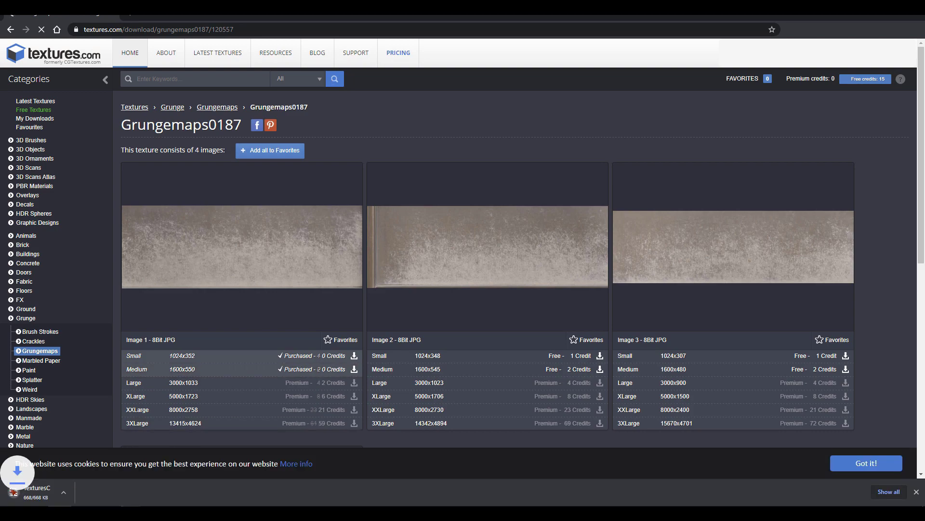
drag(446, 14, 881, 59)
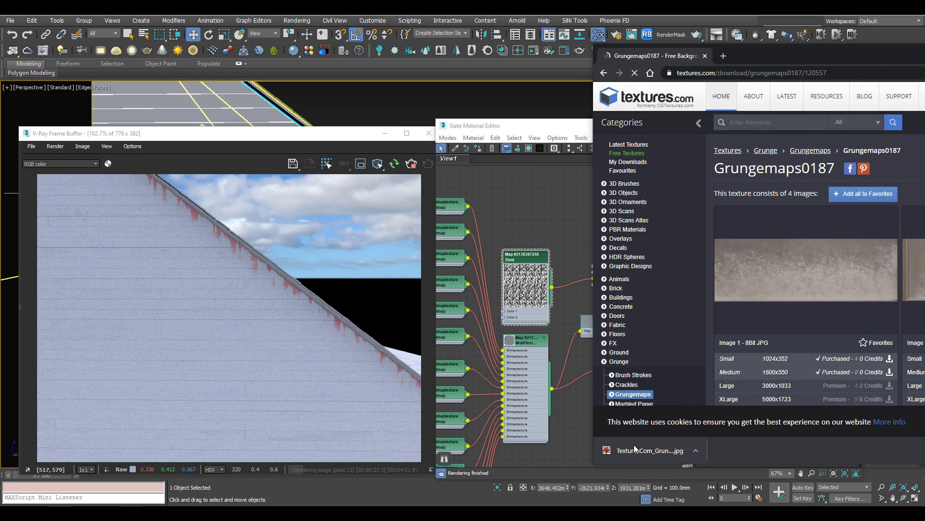
- Bring the downloaded Grungemaps0187 image into Slate as a Bitmap node for Roof Leaks
drag(635, 445, 526, 201)
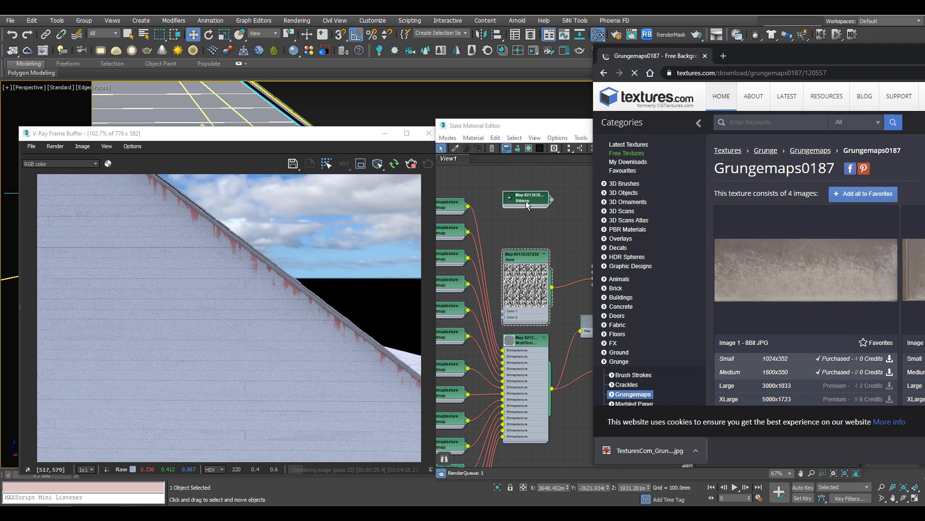
click(527, 204)
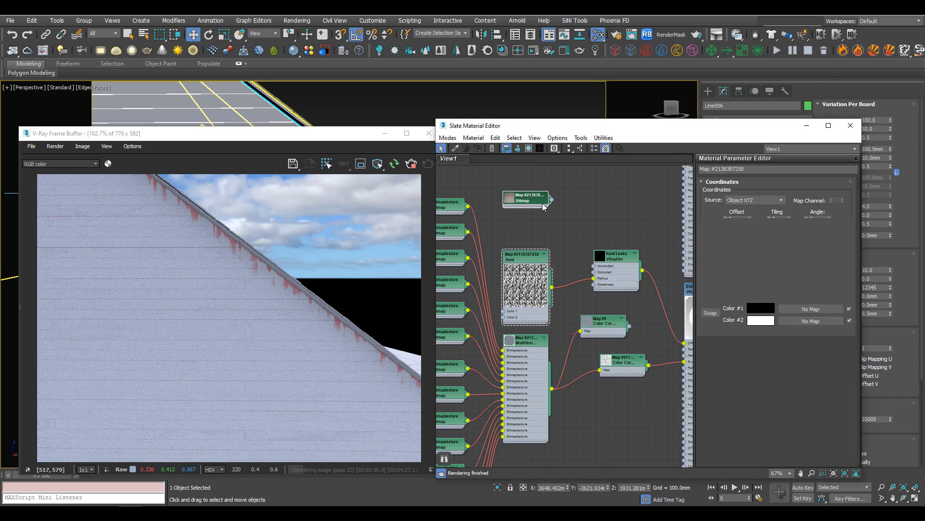
double_click(540, 204)
drag(539, 210, 550, 227)
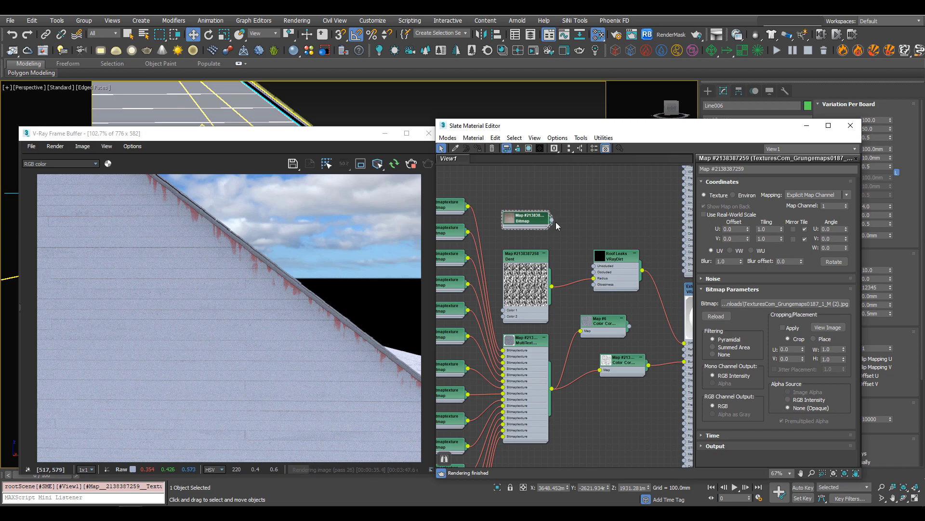
- Re-render the scene and bring the view in close on the sloped roof edge
key(shift+q)
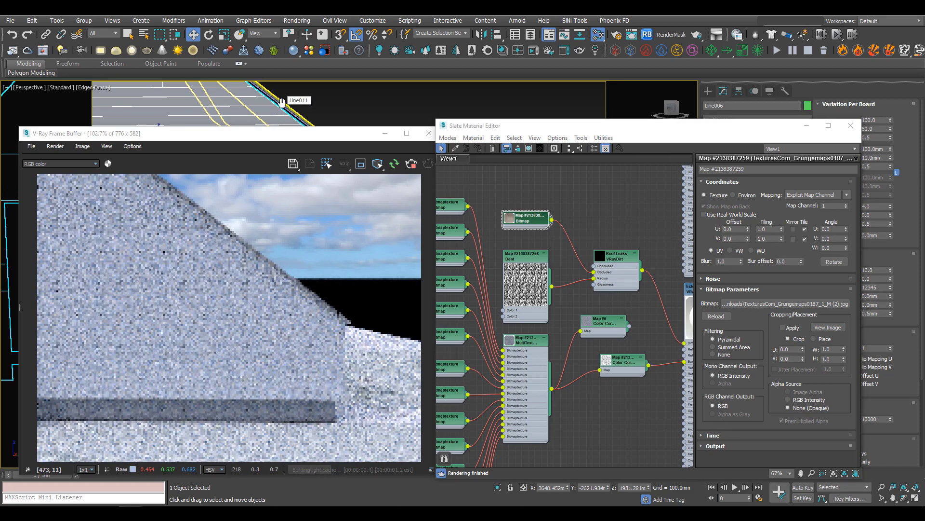
alt+middle_drag(341, 112, 334, 148)
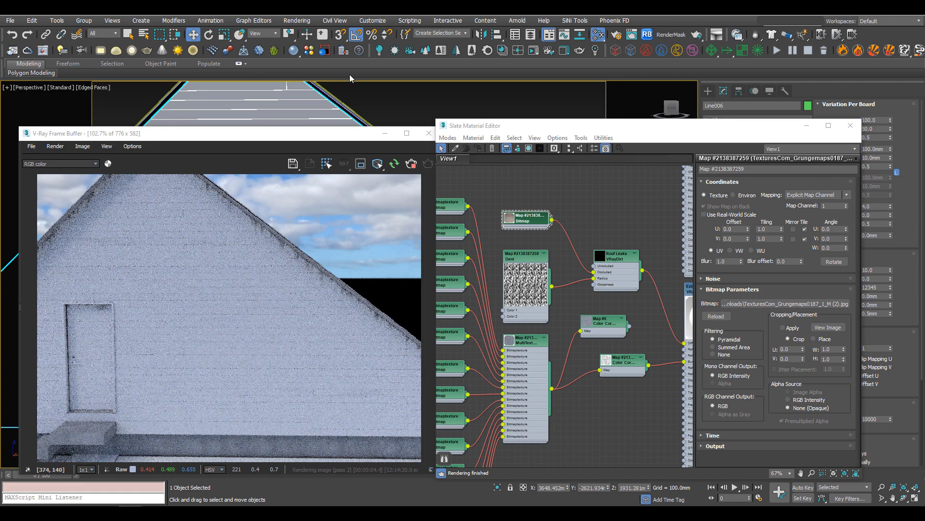
scroll(348, 116, up, 3)
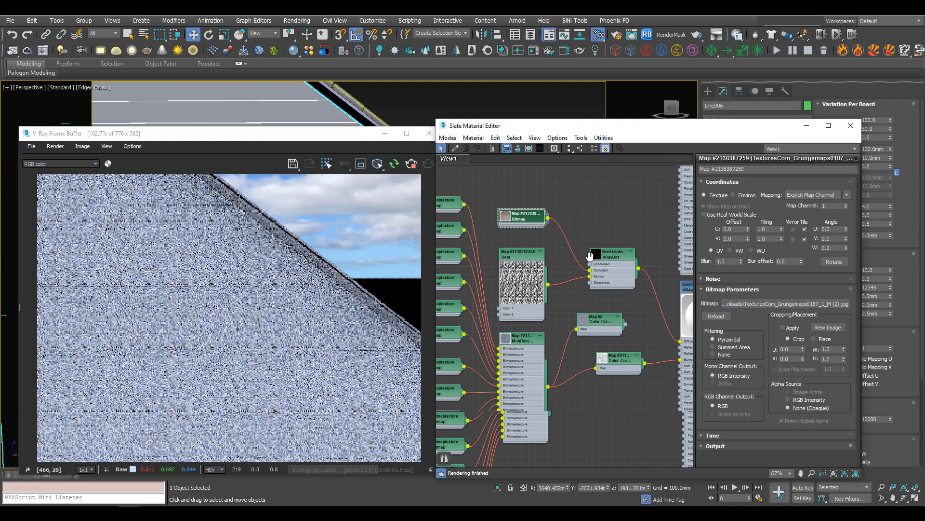
- Disconnect Roof Leaks from Exterior Wood's diffuse map and move the grunge nodes aside
middle_drag(516, 192, 465, 180)
click(619, 299)
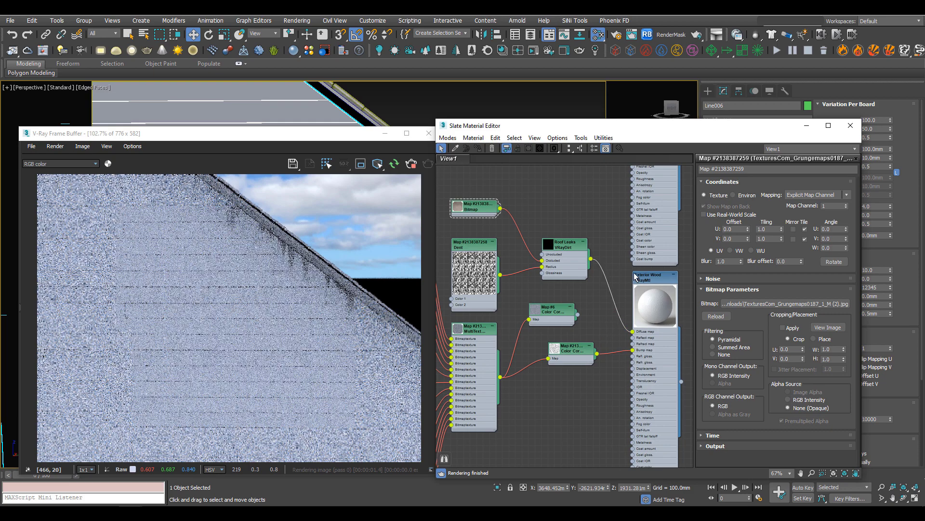
key(Delete)
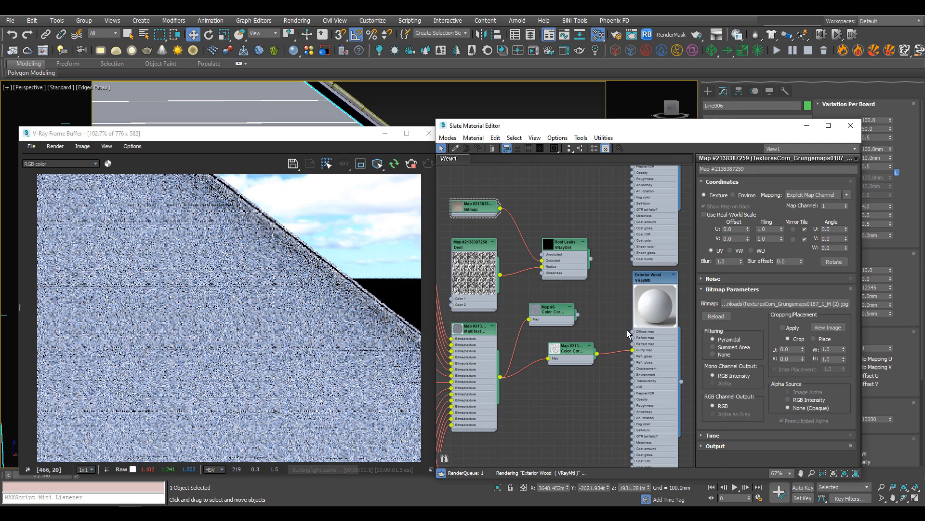
drag(567, 267, 554, 280)
- Create a new VRayDirt map on Exterior Wood's diffuse map, placed above Roof Leaks
drag(633, 332, 605, 270)
drag(592, 232, 591, 231)
mouse_move(641, 233)
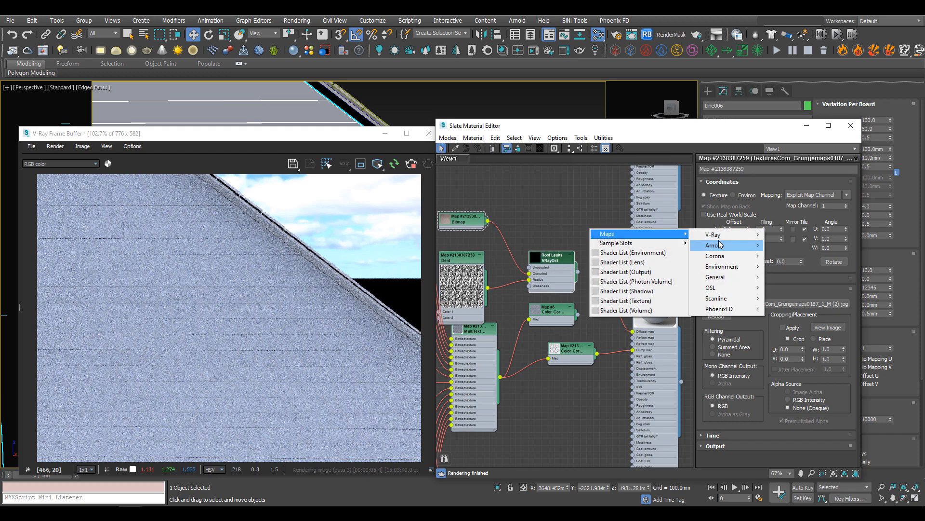
mouse_move(723, 235)
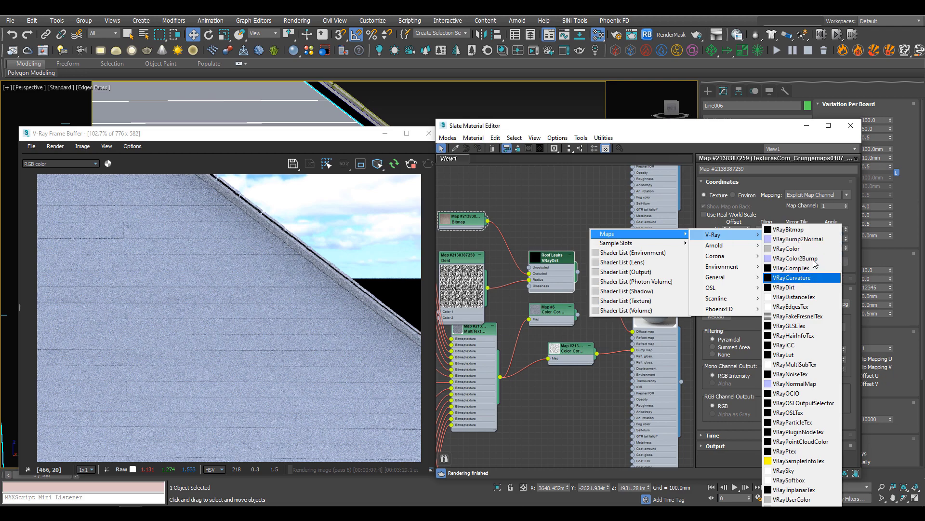
click(807, 289)
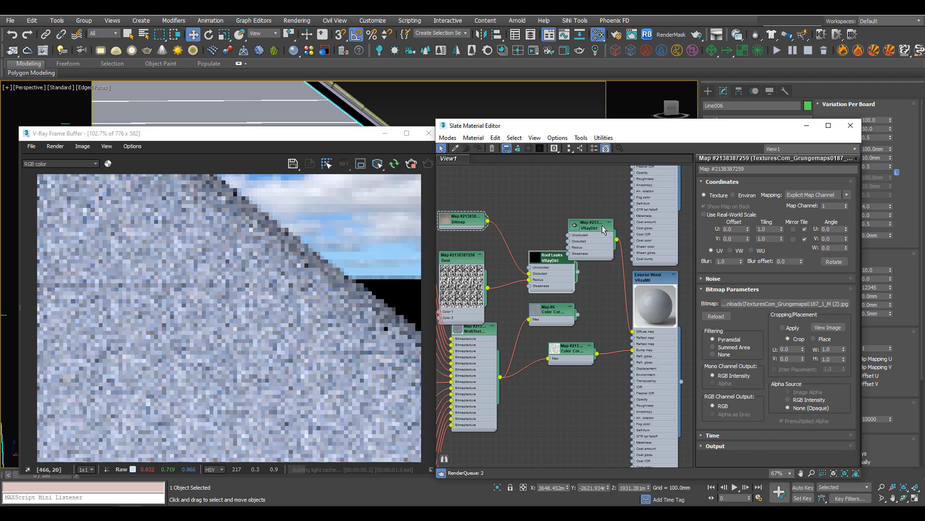
drag(603, 225, 568, 212)
double_click(568, 213)
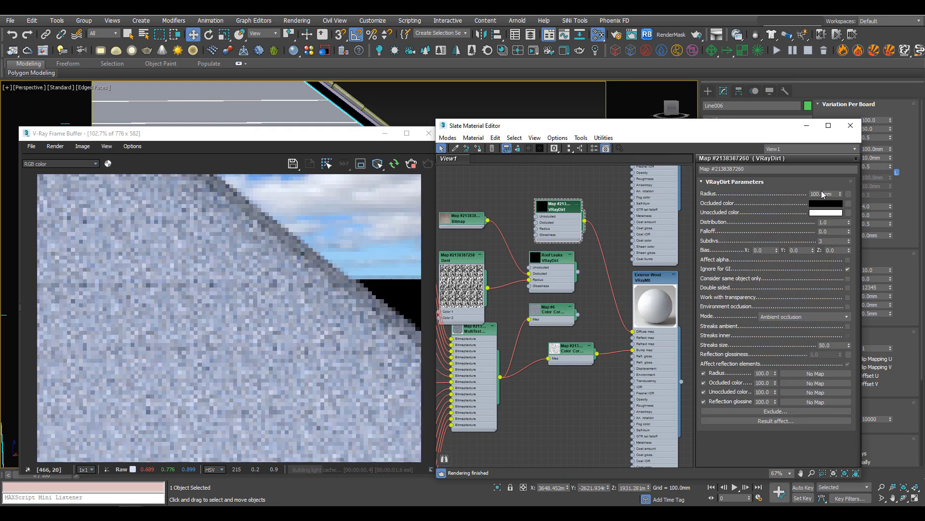
- Set the new dirt's occluded colour to red (Red 255) and its mode to Inner occlusion
click(829, 203)
double_click(383, 68)
text(255)
key(Return)
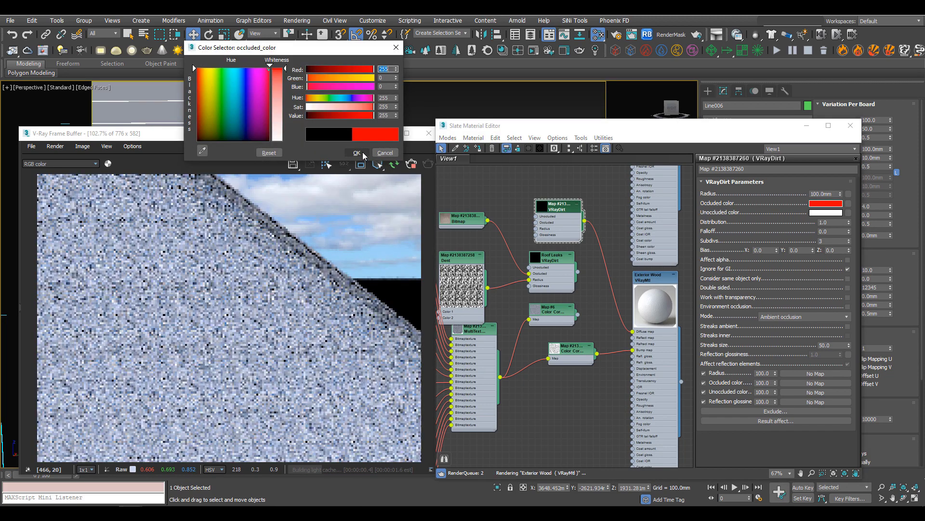
click(356, 153)
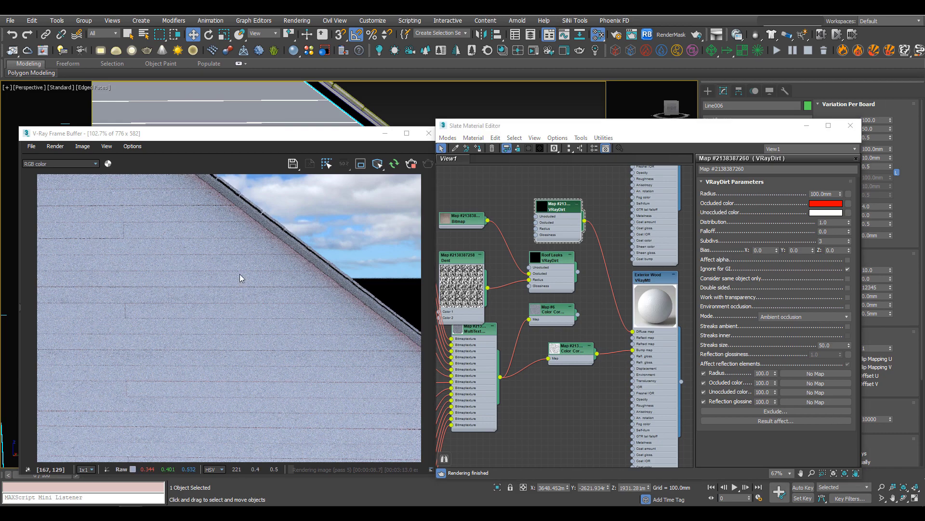
click(790, 316)
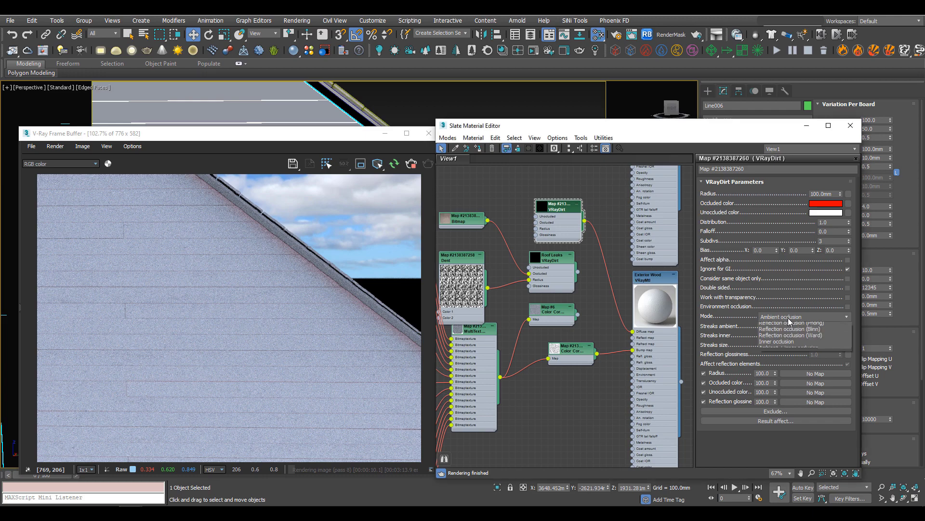
click(787, 350)
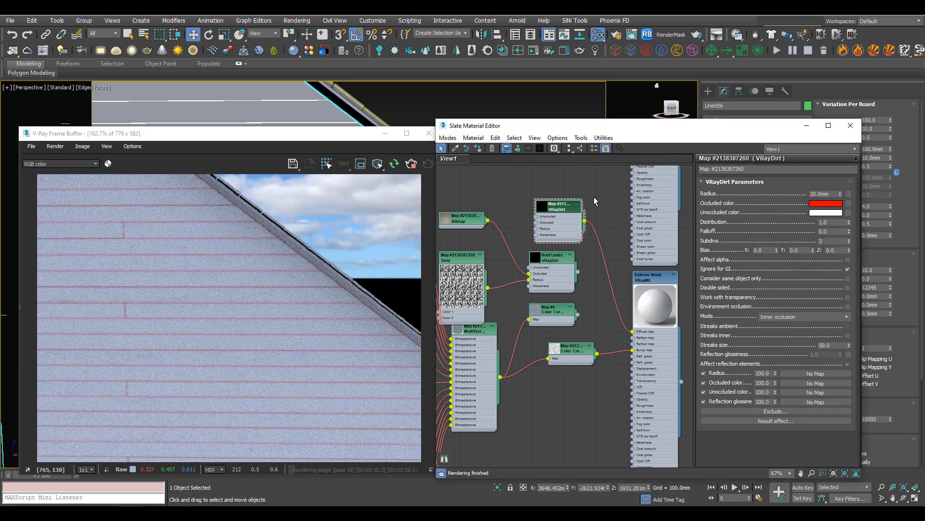
- Rename the VRayDirt map to Inner Boards
triple_click(776, 170)
text(Inner)
key(Return)
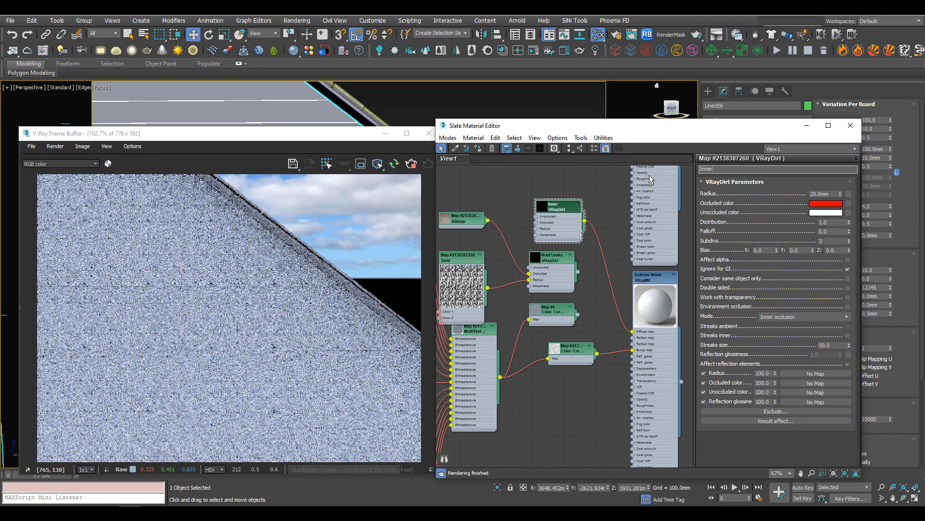
text(Board)
key(Return)
text(s)
key(Return)
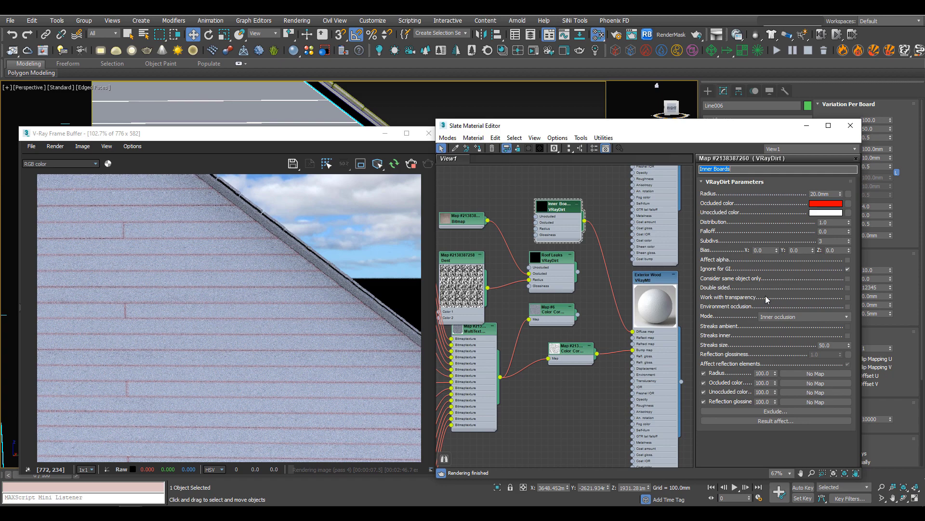
- Turn on inner streaks with a streaks size of 1.0 and Z bias of 1.0
click(847, 336)
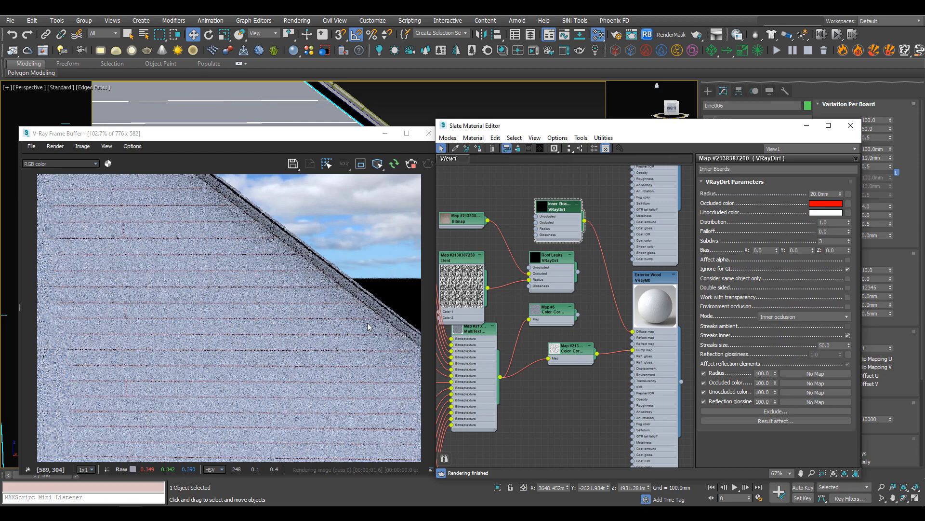
scroll(224, 103, up, 5)
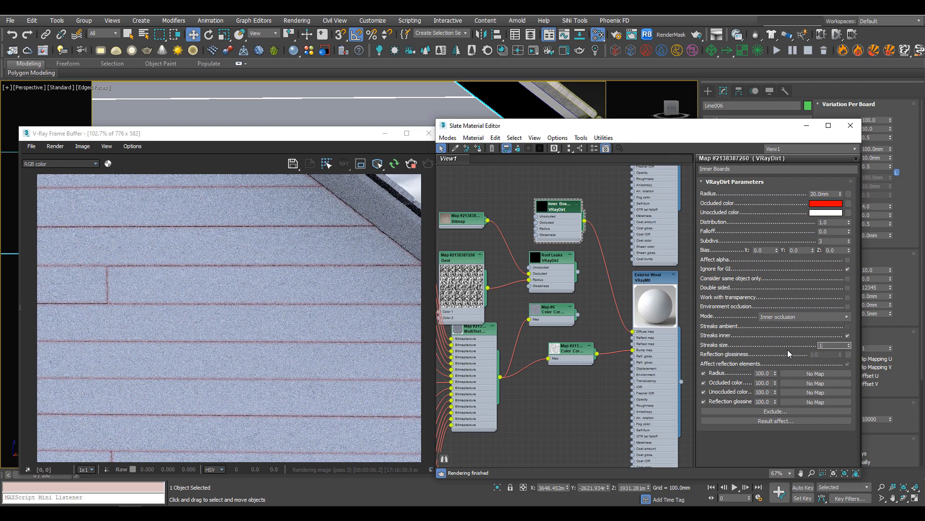
key(Return)
key(Return)
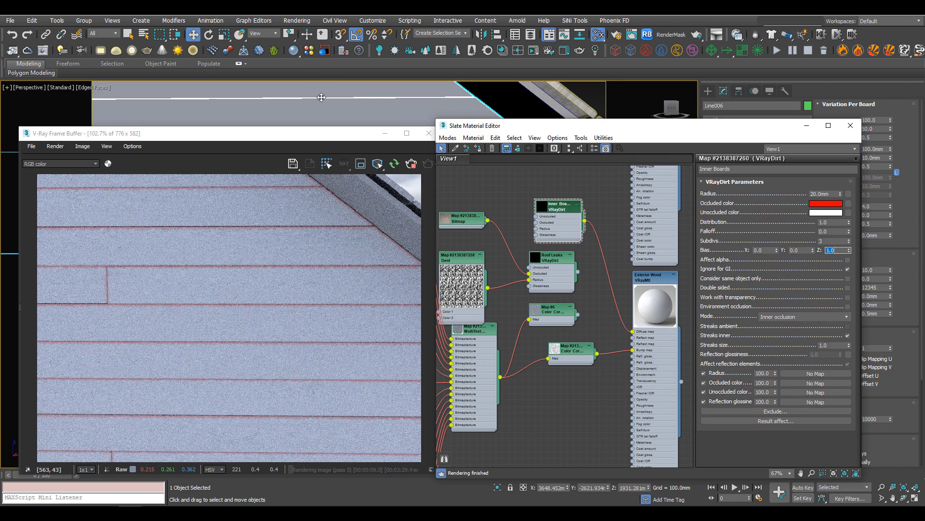
scroll(321, 97, down, 2)
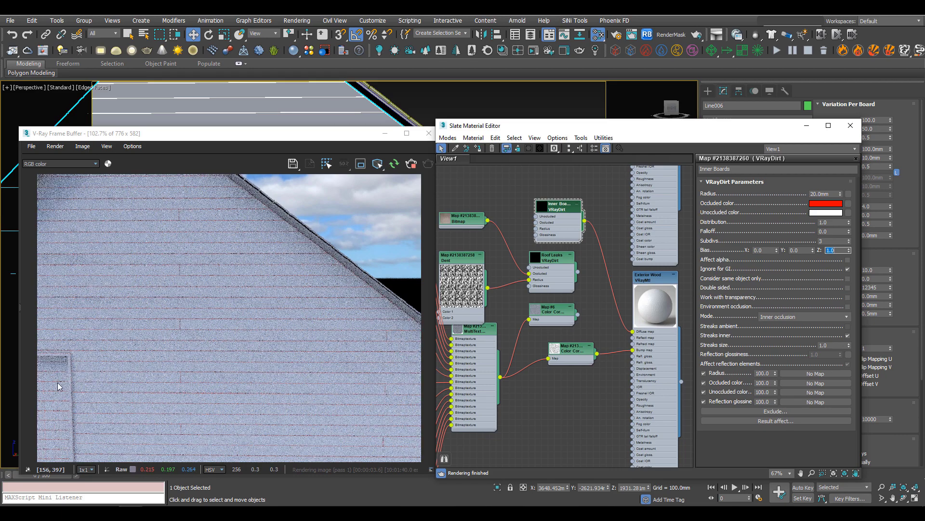
- Add a Dent map from Maps > General in empty Slate space and open its parameters
scroll(529, 333, down, 3)
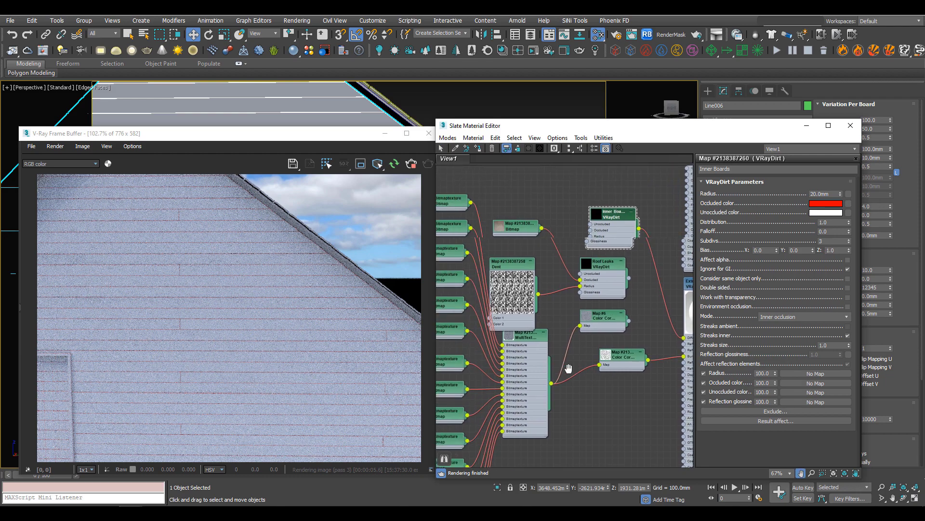
middle_drag(541, 293, 509, 335)
scroll(509, 335, down, 1)
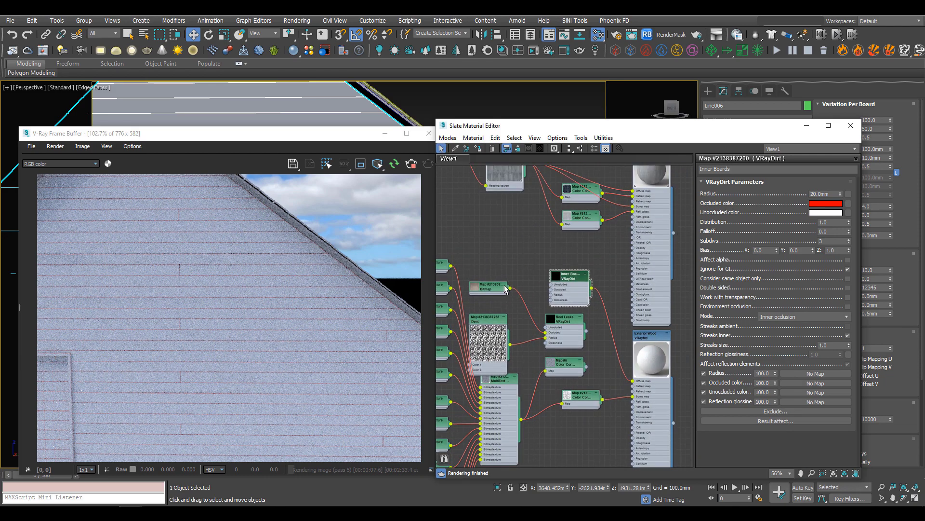
scroll(501, 296, up, 2)
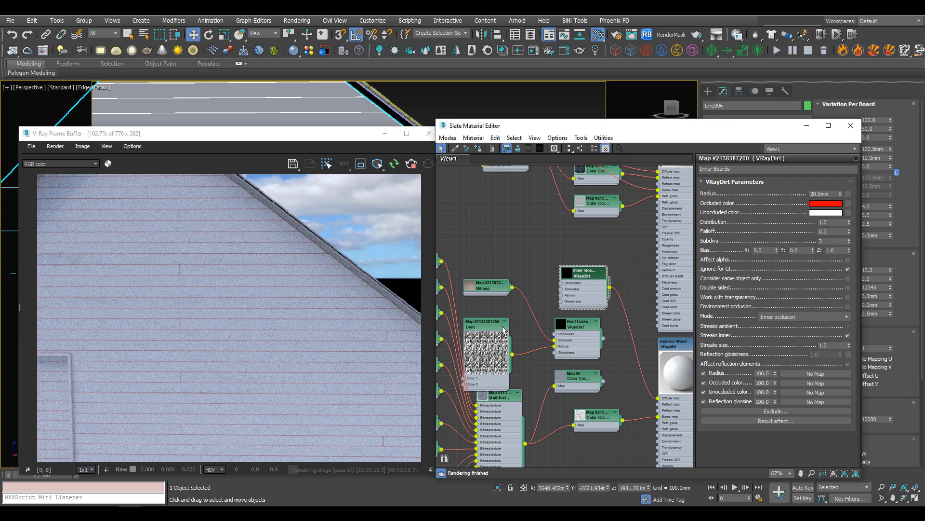
right_click(501, 253)
mouse_move(523, 262)
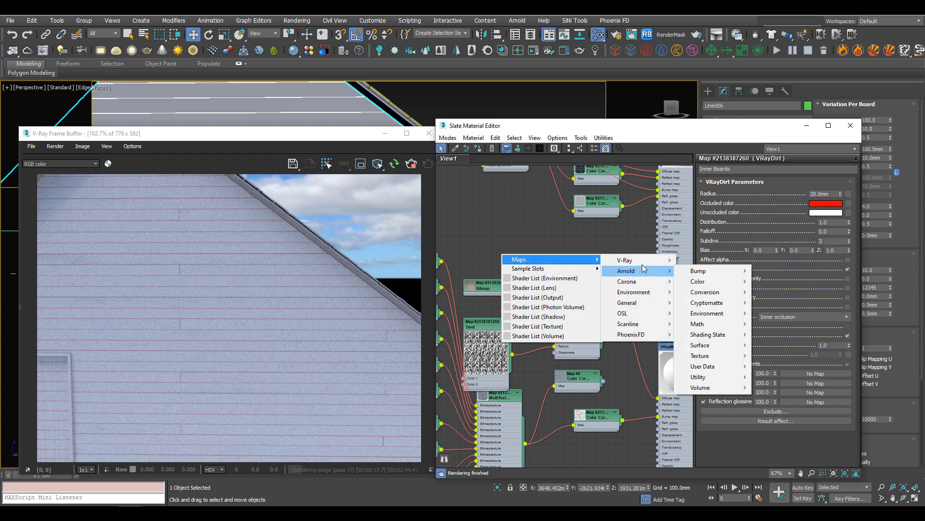
mouse_move(650, 307)
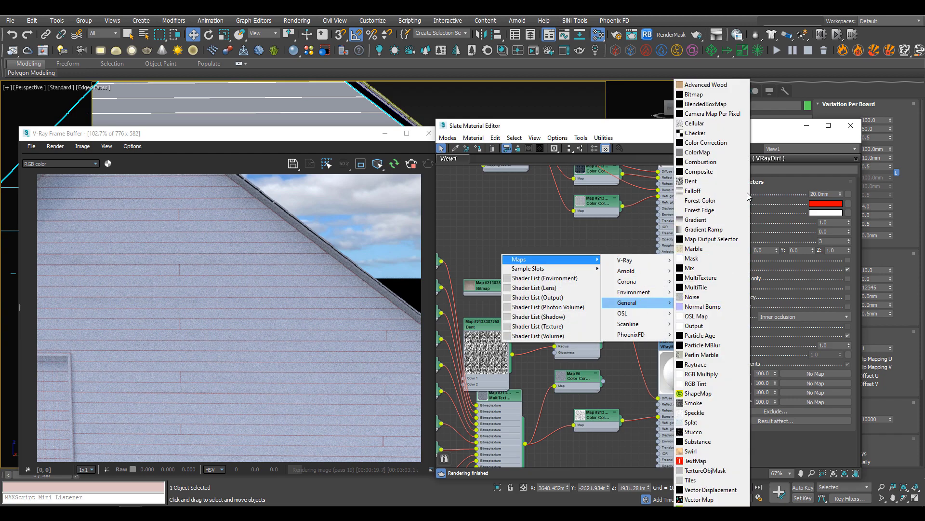
click(692, 182)
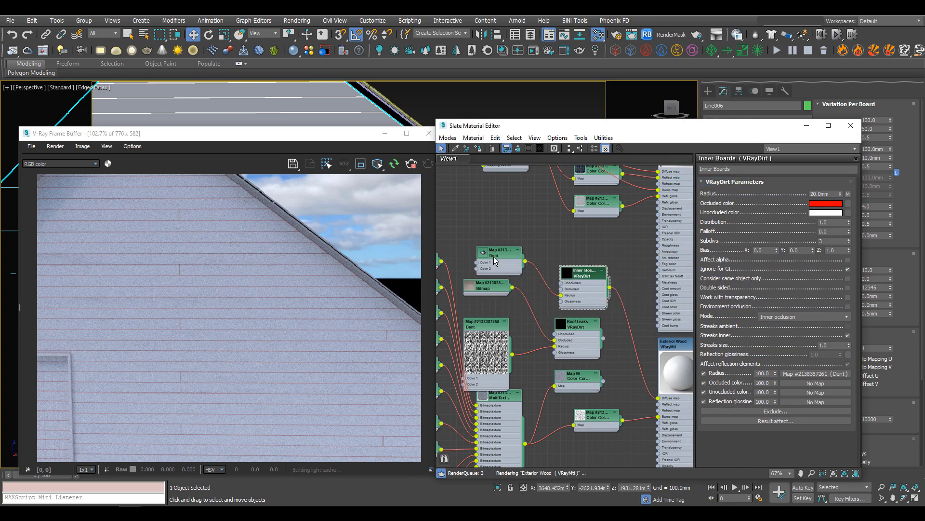
double_click(498, 252)
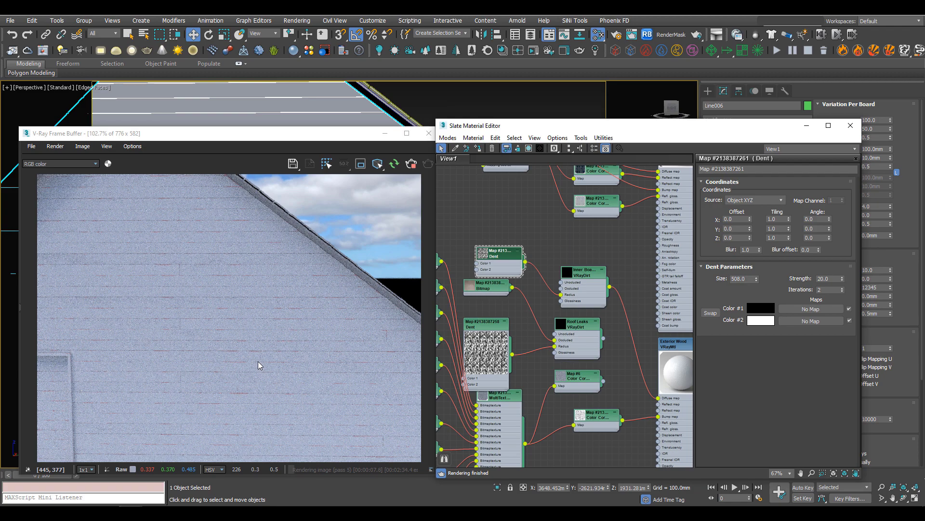
- Wire the Bitmap into Inner Boards' Occluded colour and shift the Dent, Bitmap and dirt nodes left
click(496, 288)
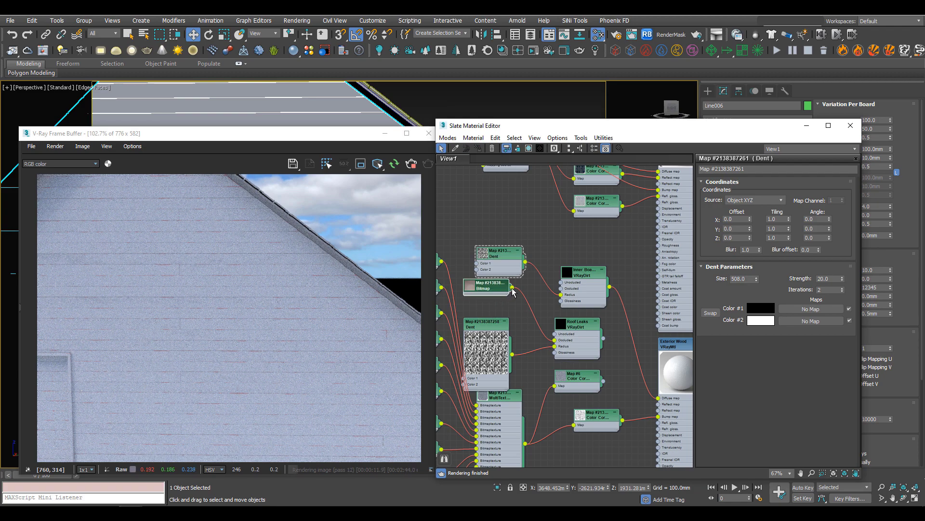
drag(512, 288, 561, 288)
drag(593, 277, 587, 277)
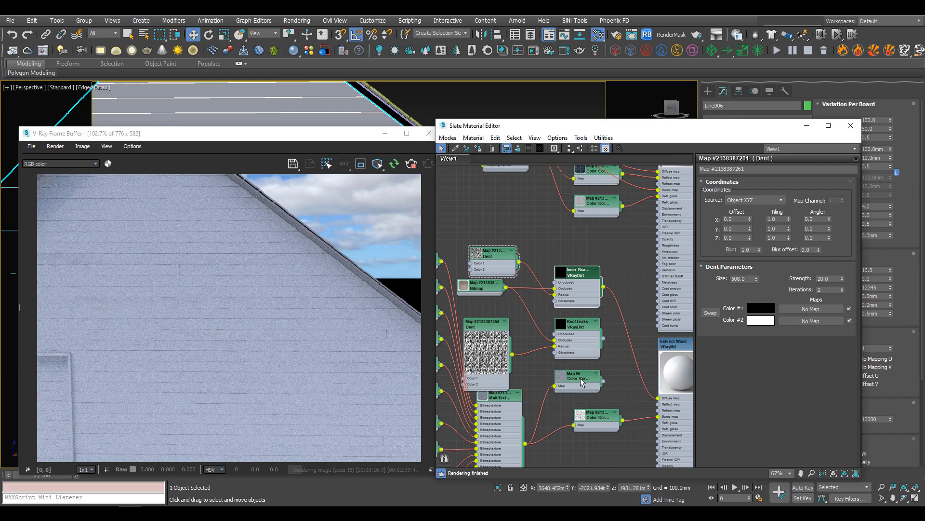
- Create a Composite map beside Exterior Wood, tidy the graph, and add layers to make three
middle_drag(588, 379, 516, 364)
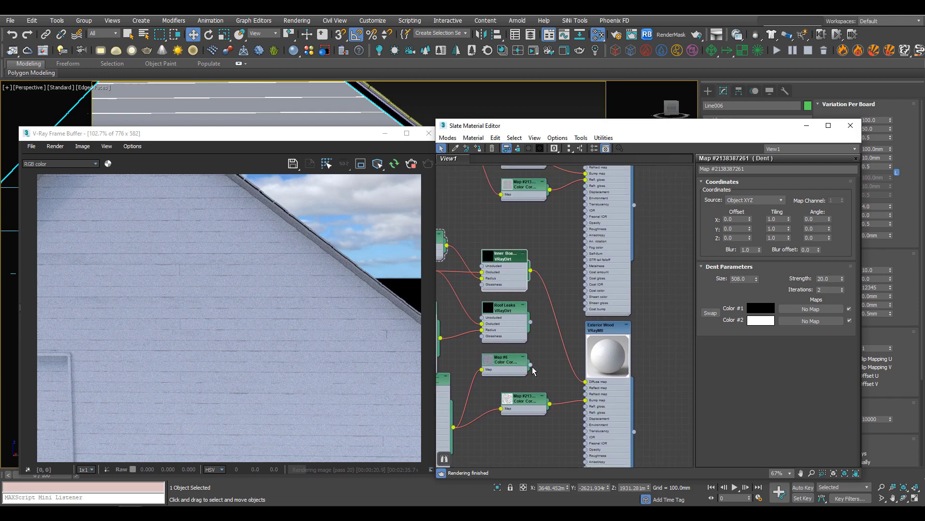
right_click(541, 349)
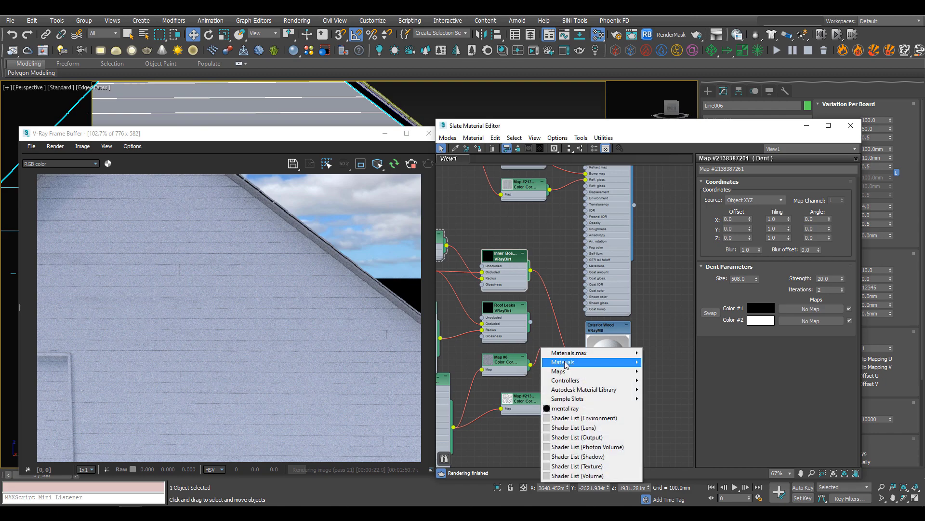
mouse_move(574, 373)
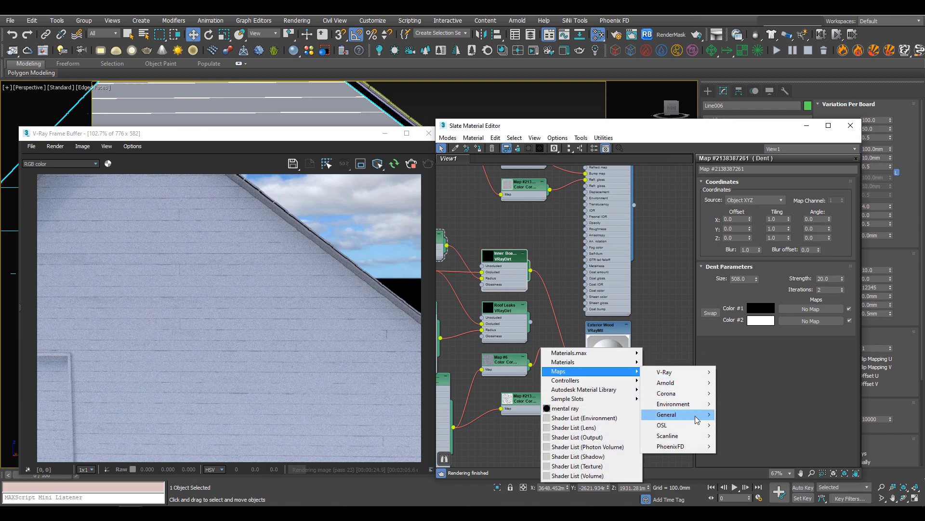
mouse_move(696, 414)
click(738, 172)
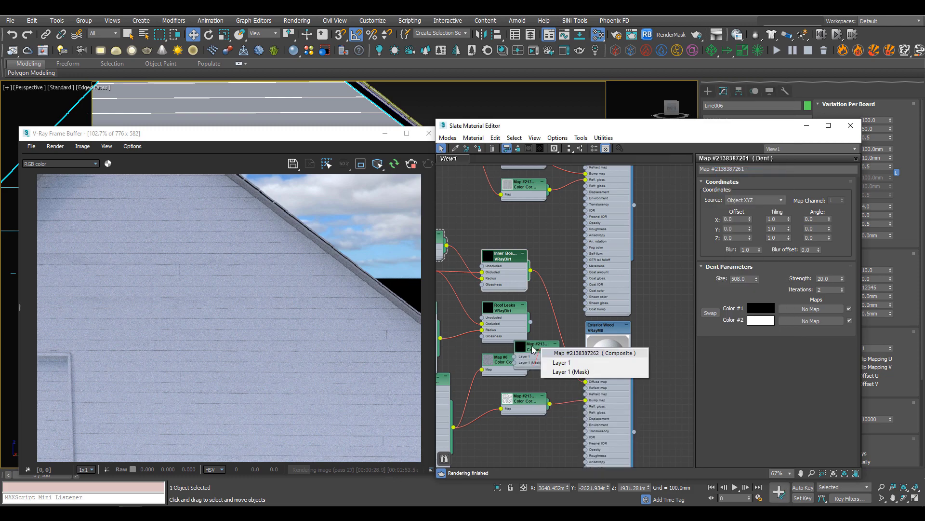
click(545, 344)
drag(543, 347, 565, 333)
key(l)
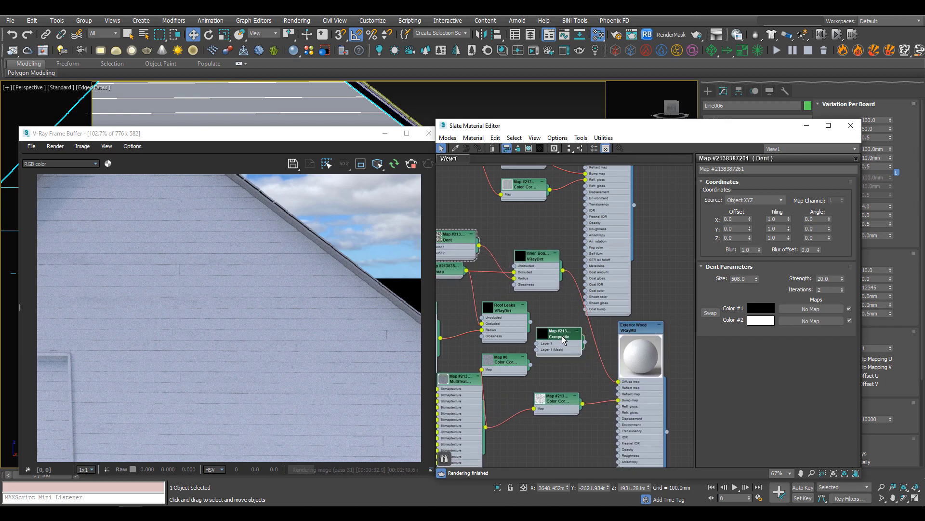
double_click(571, 334)
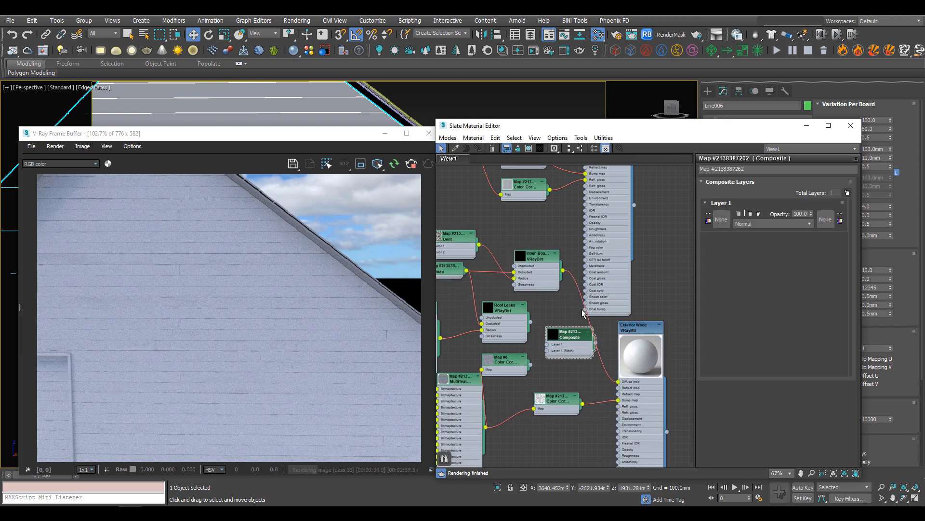
click(847, 192)
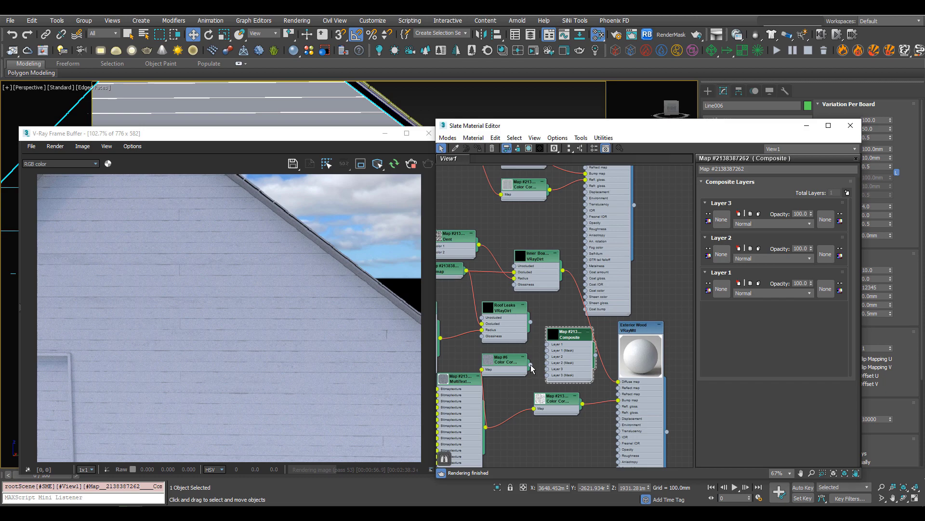
- Instance Map #6, Roof Leaks and Inner Boards into Composite Layers 1, 2 and 3
drag(532, 369, 721, 290)
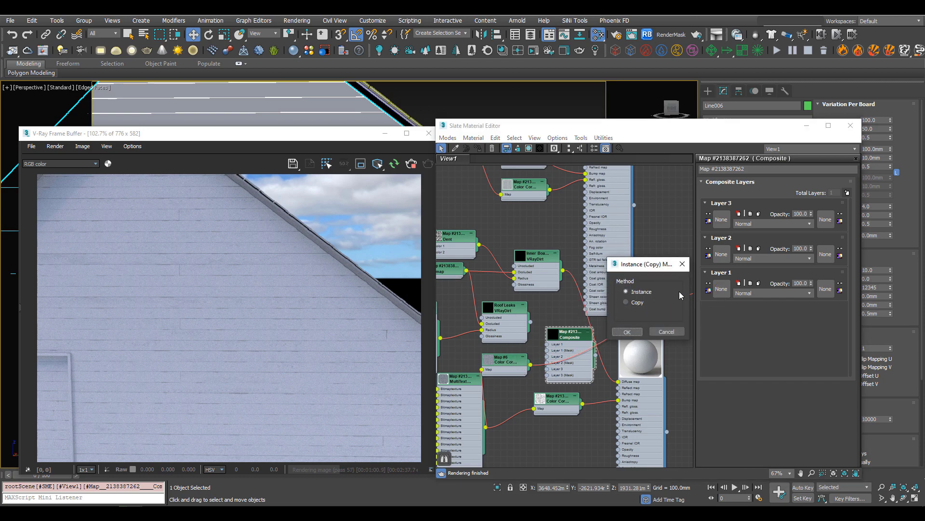
click(629, 332)
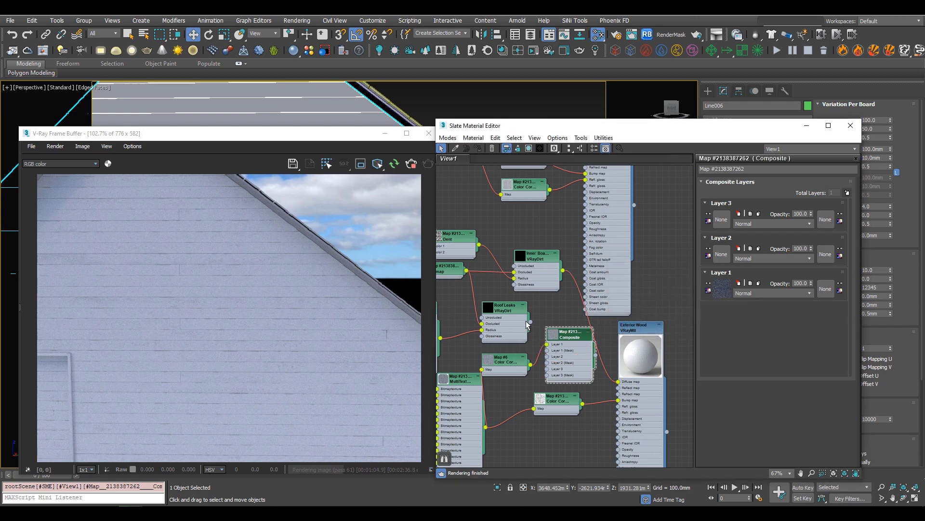
drag(532, 325, 715, 264)
click(628, 330)
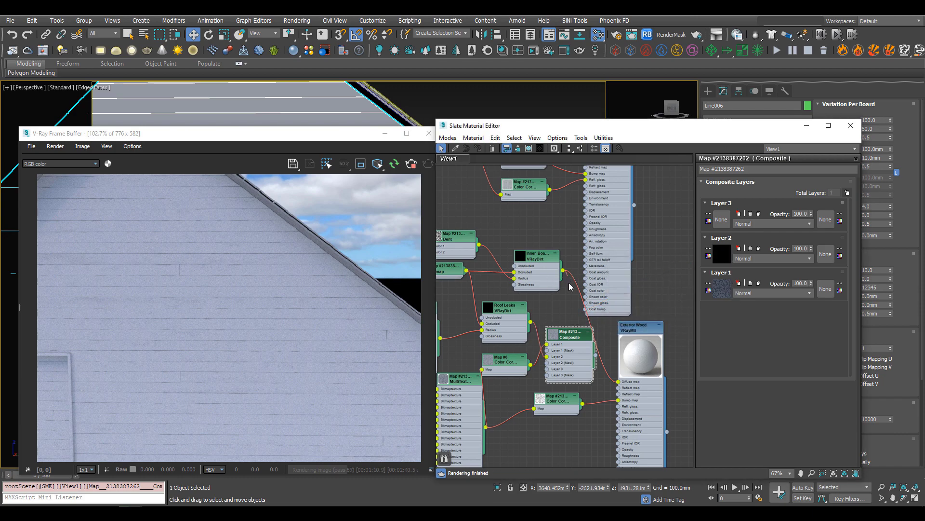
drag(563, 271, 725, 227)
click(627, 331)
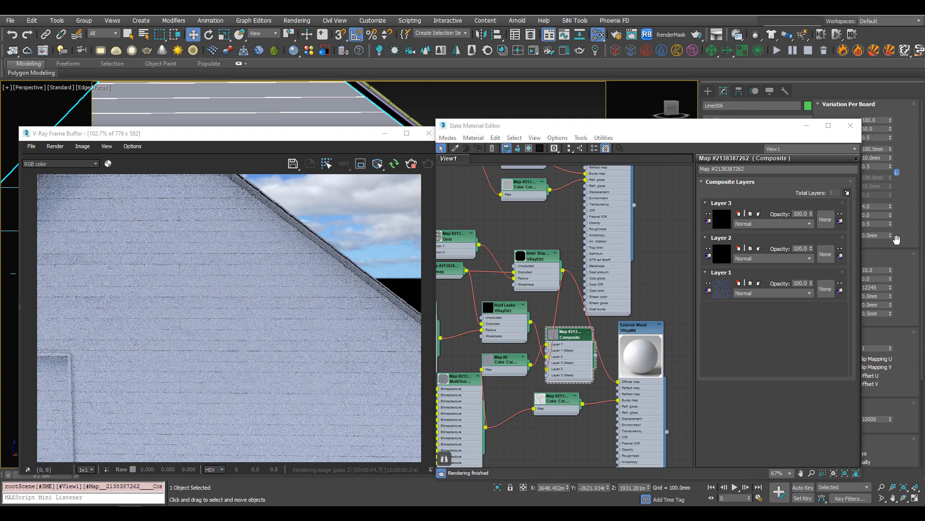
- Set the blend mode of Composite Layers 3 and 2 to Multiply
click(778, 224)
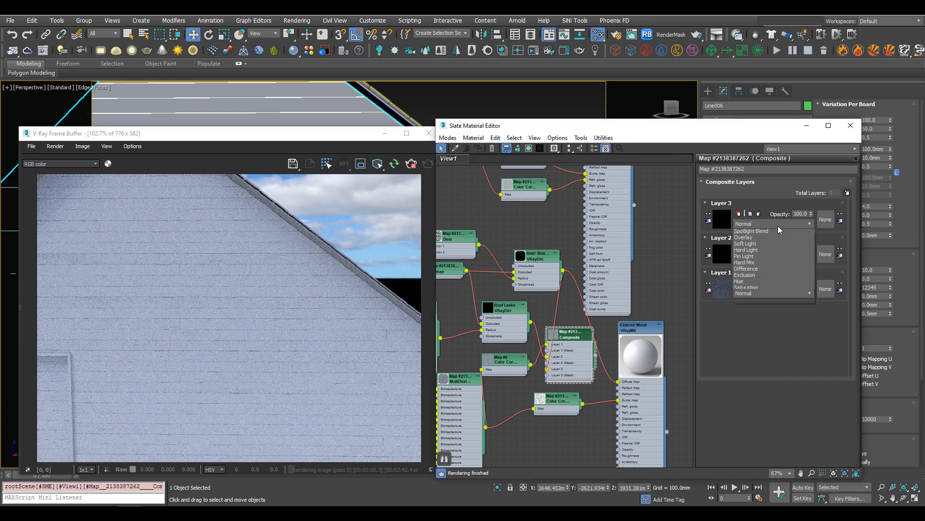
click(743, 264)
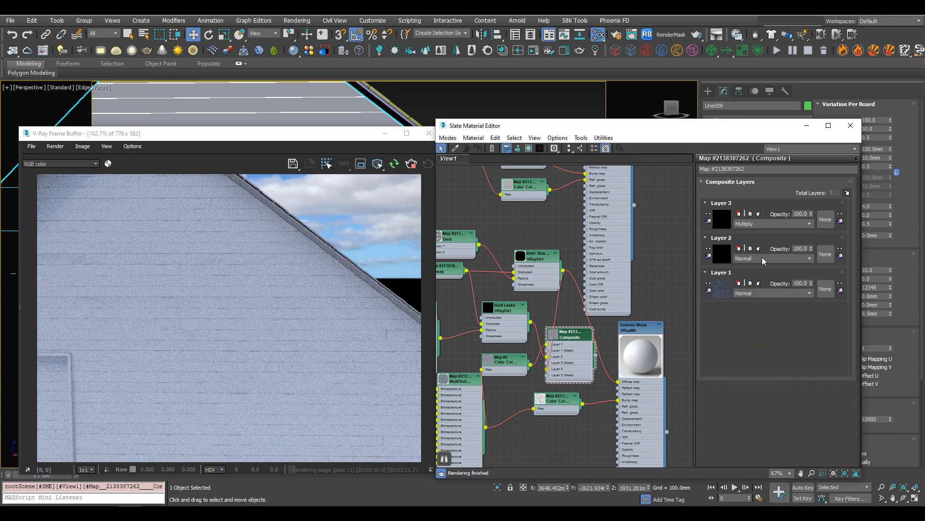
click(765, 261)
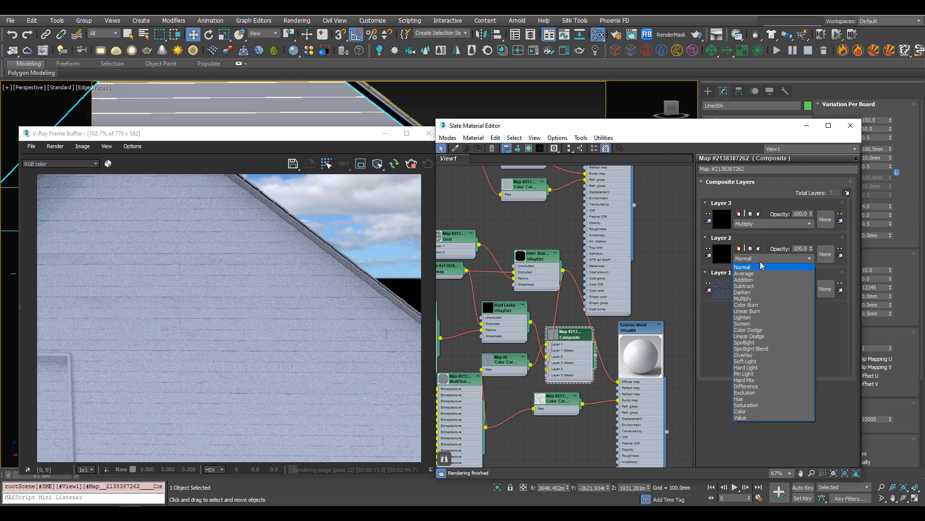
click(754, 300)
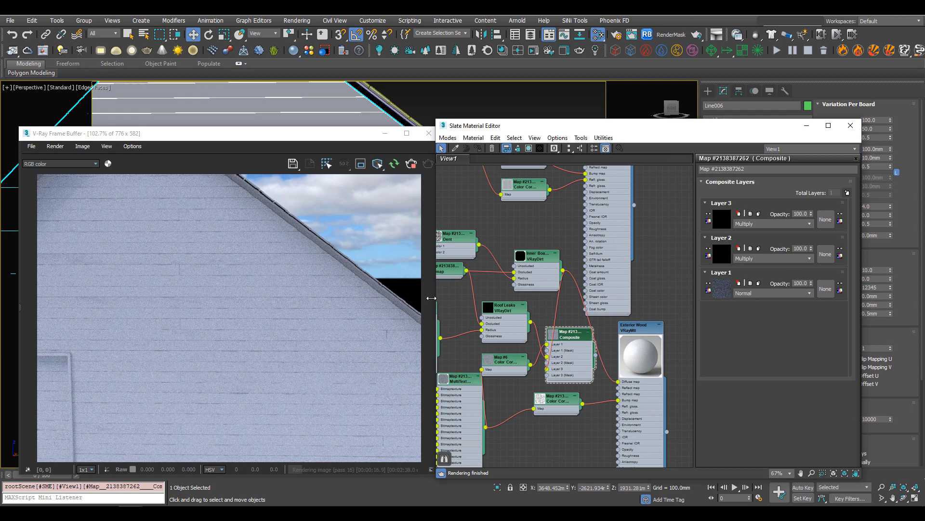
- Connect the Composite output to Exterior Wood's Diffuse map
click(394, 164)
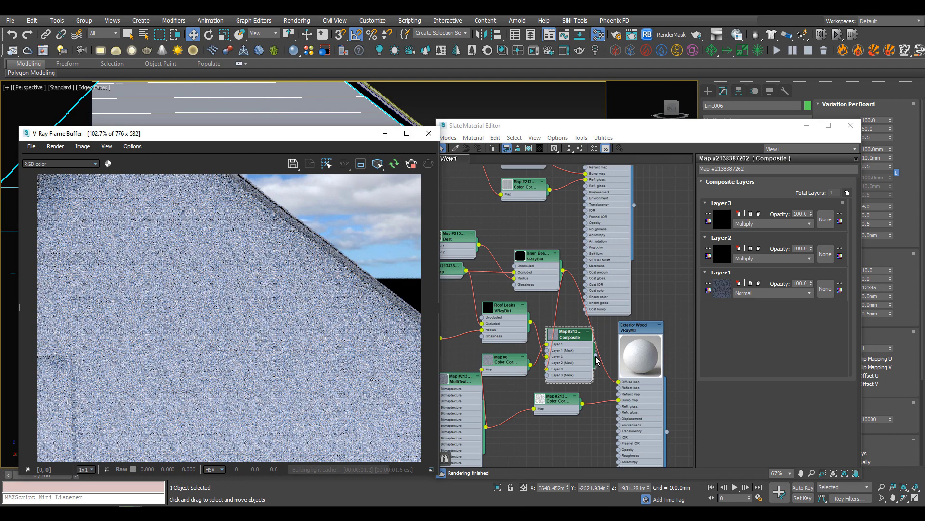
drag(596, 355, 620, 384)
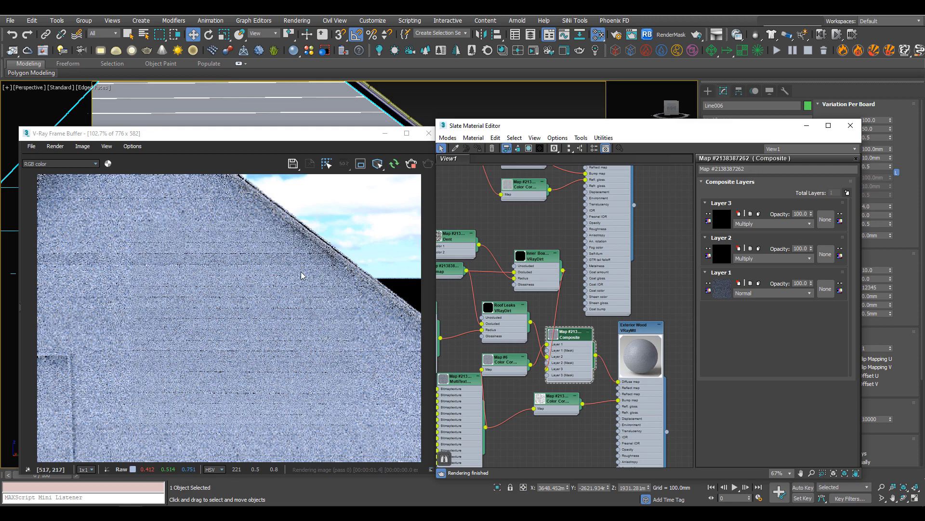
click(337, 282)
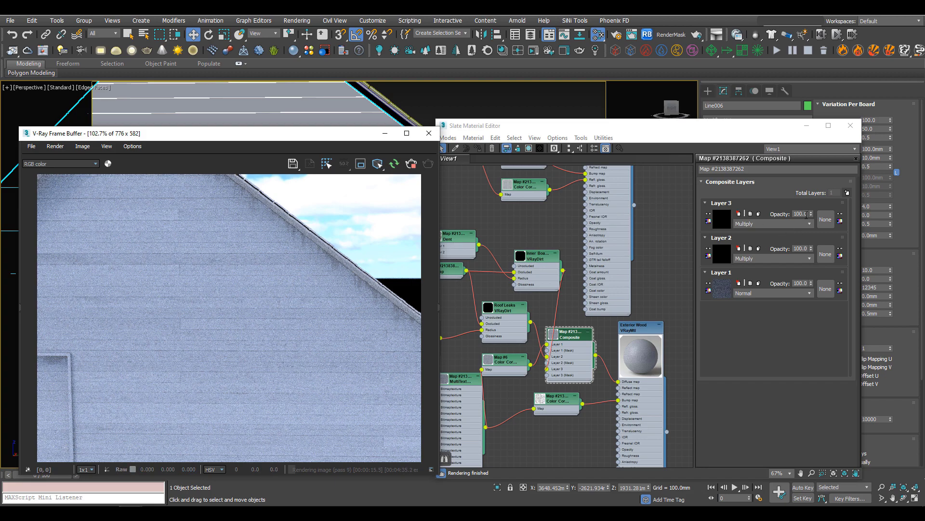
click(812, 246)
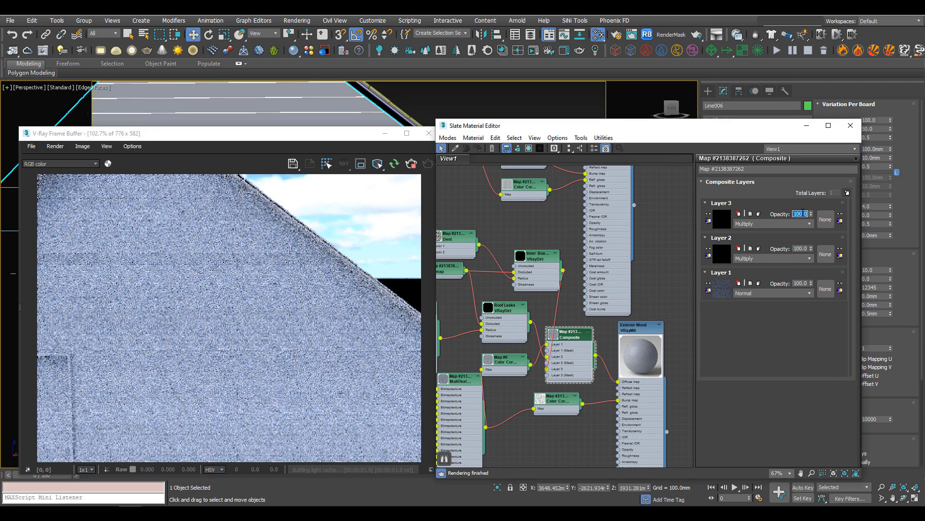
click(801, 247)
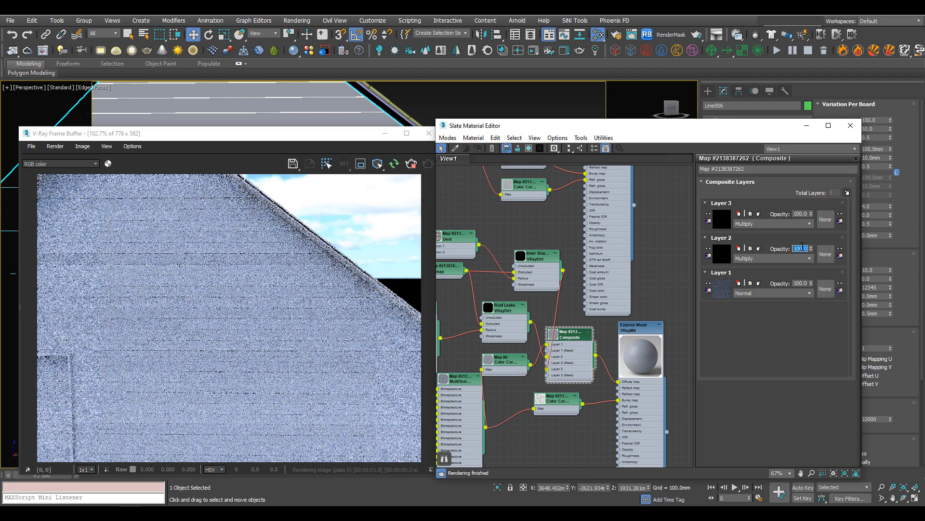
text(50)
key(Return)
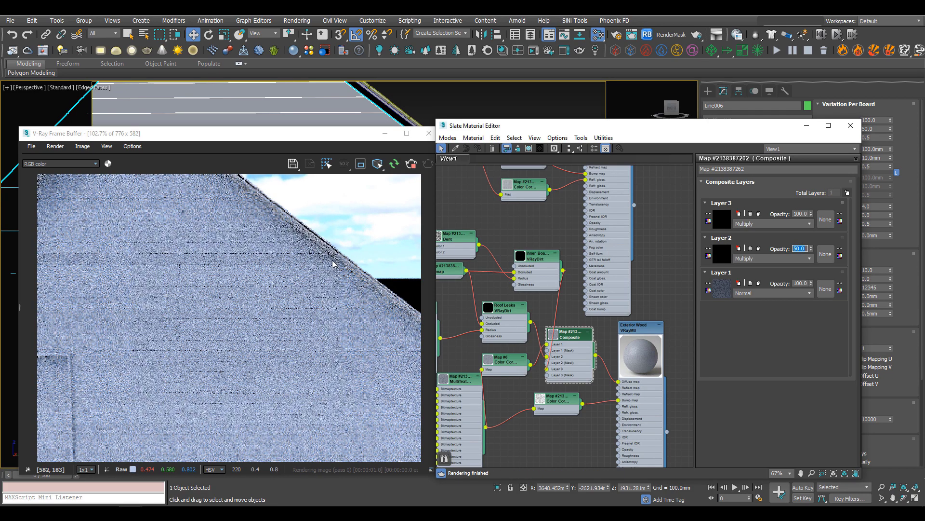
text(100)
key(Return)
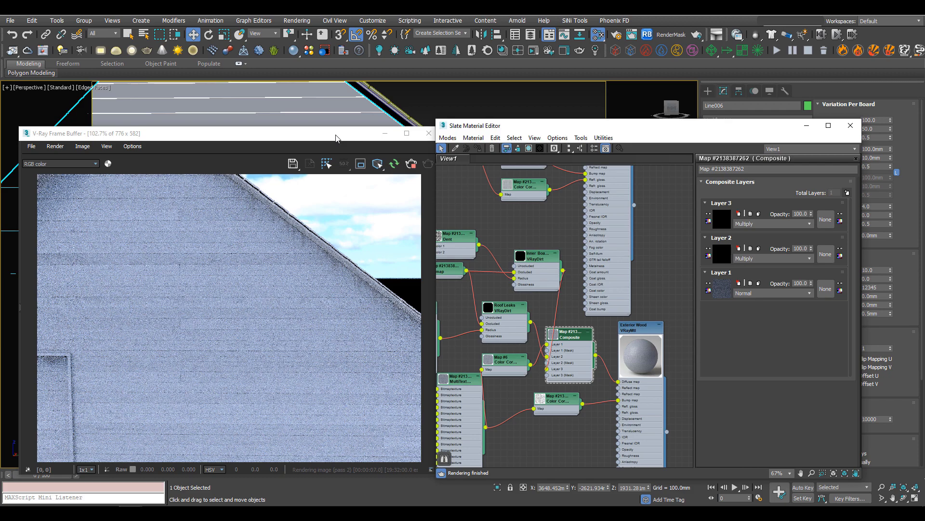
- Enable Consider same object only on the Inner Boards VRayDirt map
drag(335, 139, 726, 111)
middle_drag(192, 376, 314, 331)
scroll(314, 328, up, 2)
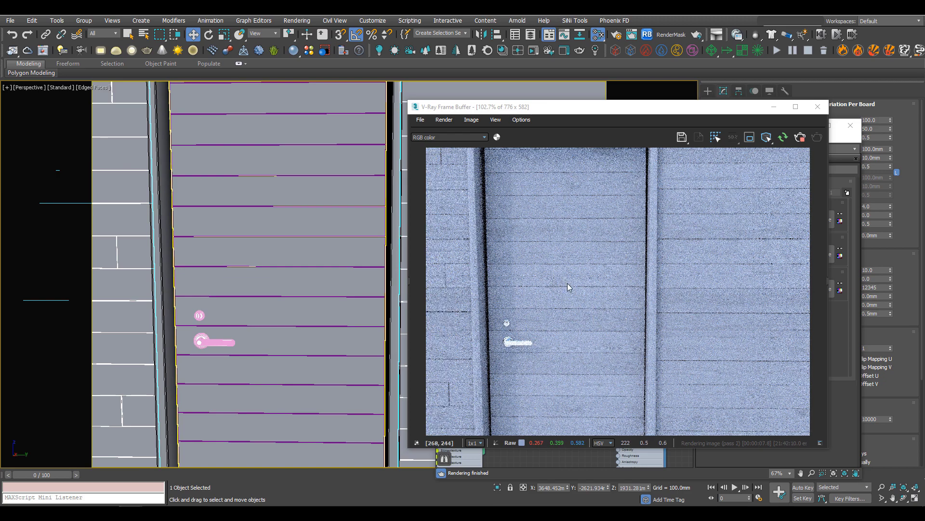
drag(646, 112, 285, 138)
click(606, 273)
middle_drag(606, 273, 647, 269)
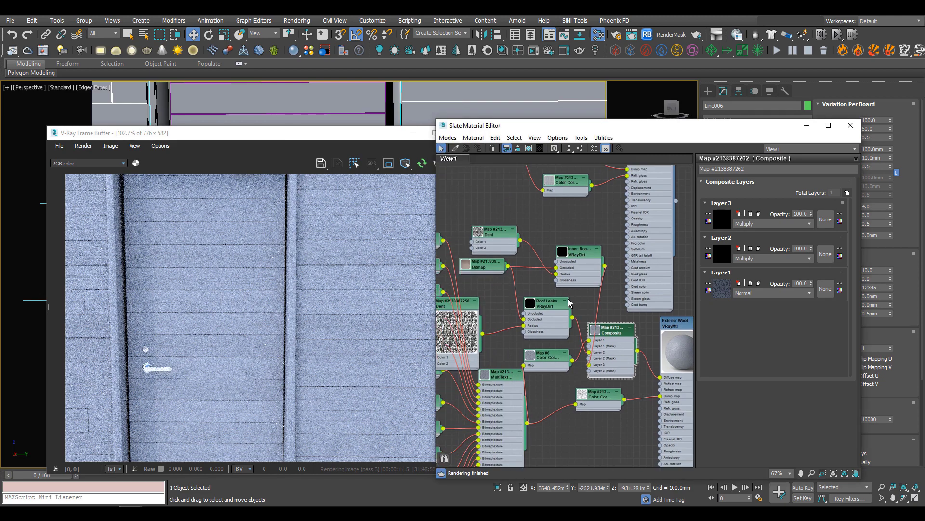
click(582, 257)
double_click(586, 256)
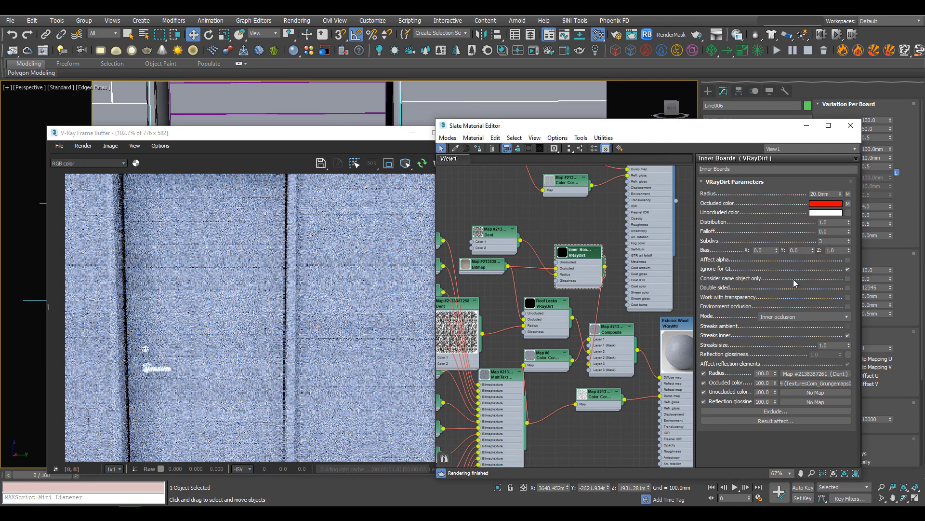
click(848, 278)
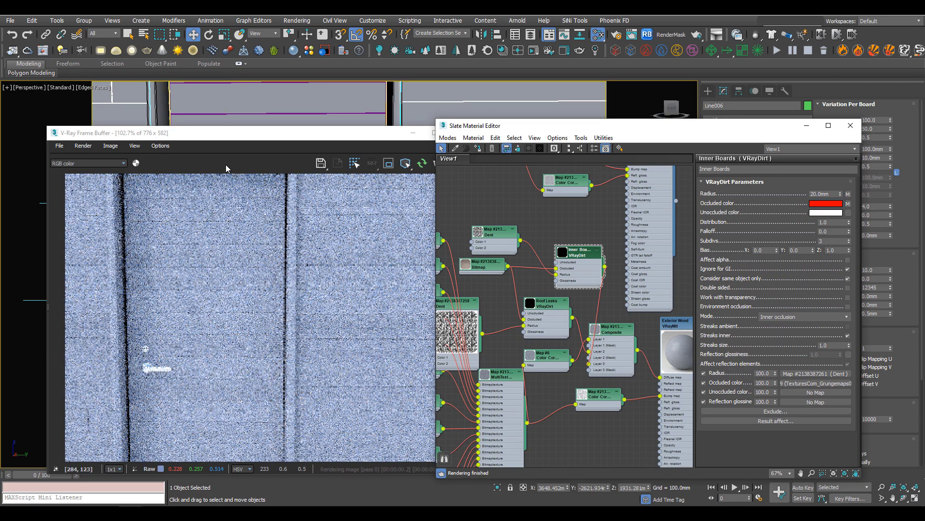
drag(226, 132, 659, 127)
- Look around the walls and roof, then select Box001 and zoom in on the wall base
scroll(220, 298, down, 5)
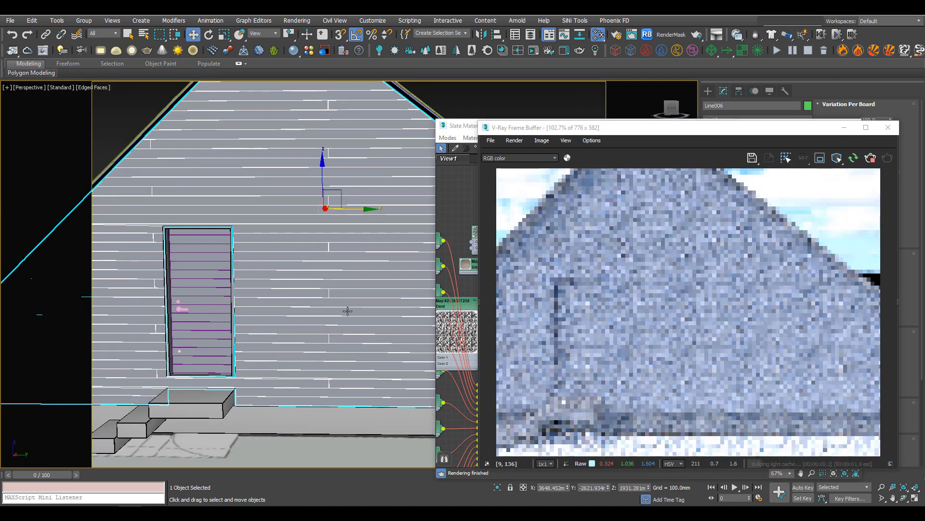
scroll(347, 311, up, 5)
middle_drag(353, 315, 323, 329)
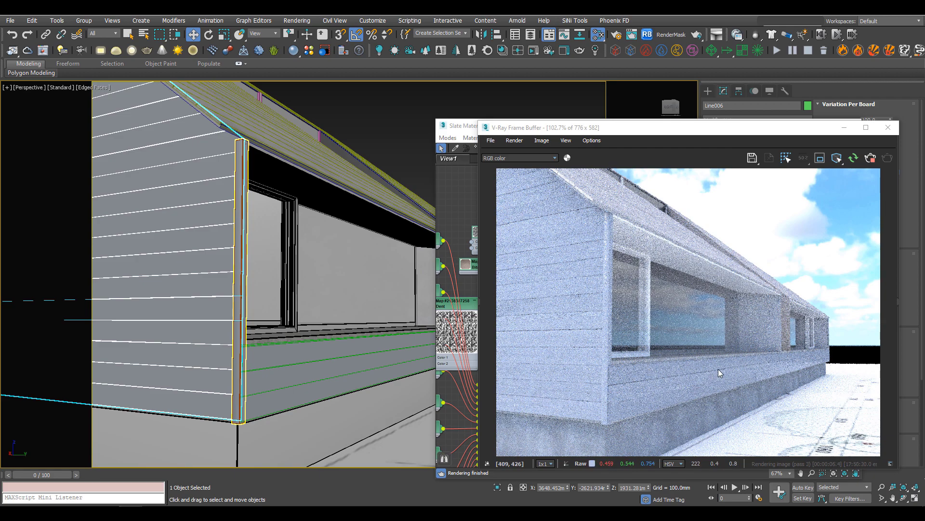
click(319, 183)
alt+middle_drag(291, 286, 378, 311)
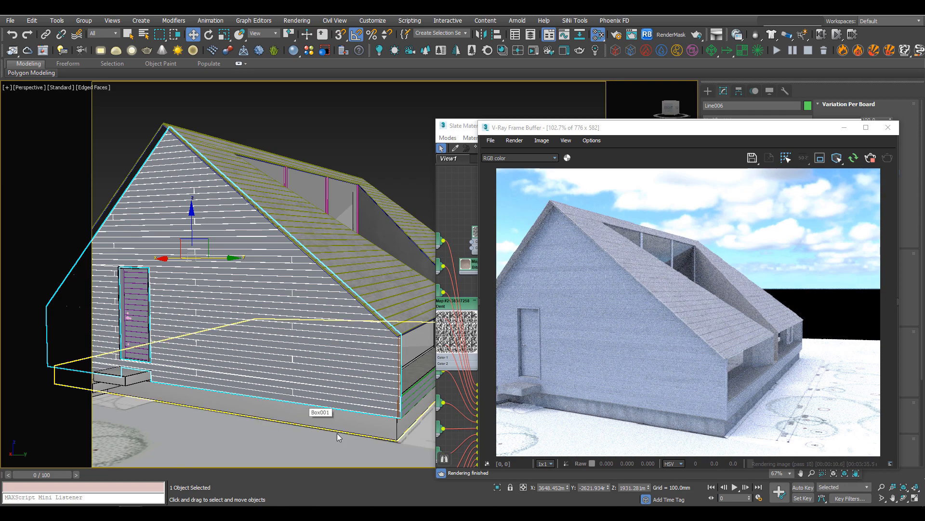
click(363, 443)
scroll(357, 434, up, 6)
middle_drag(275, 301, 289, 351)
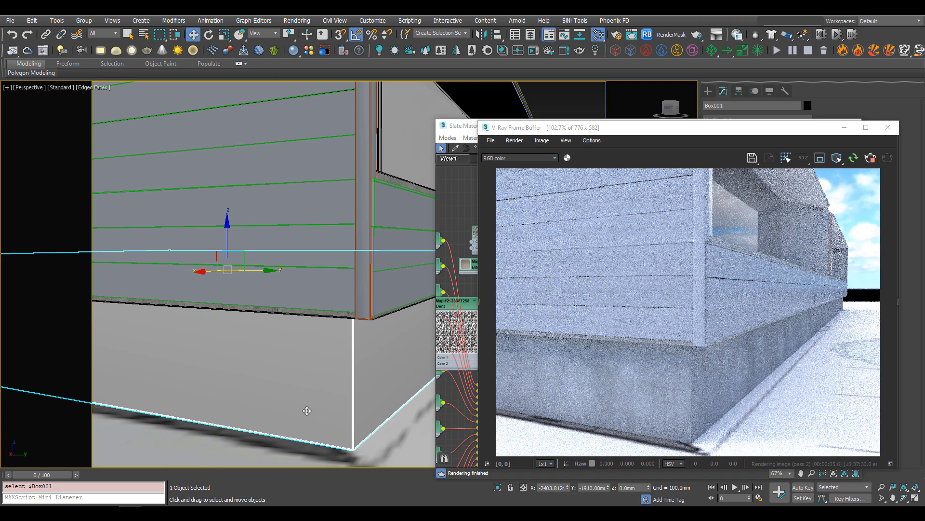
- Create a new VRayDirt map from Maps > V-Ray off a new connection near Exterior Concrete
scroll(351, 419, down, 2)
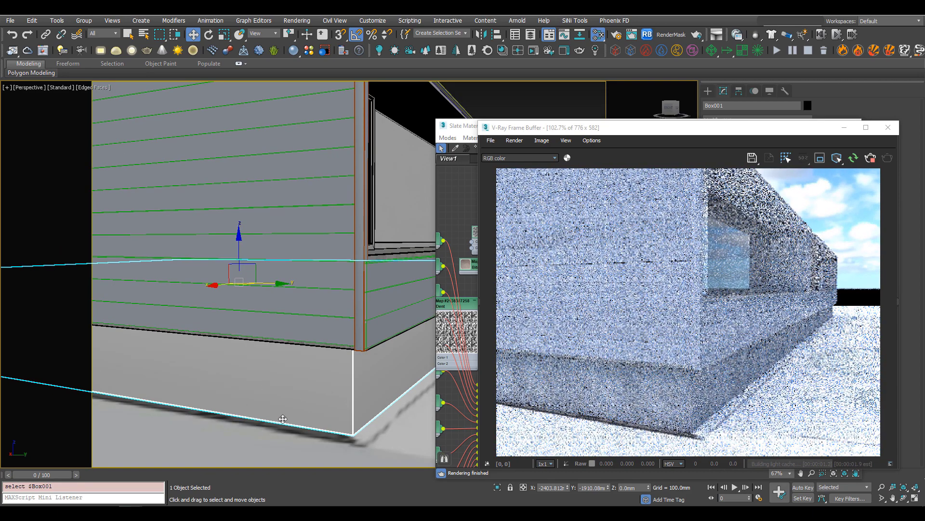
drag(774, 130, 312, 87)
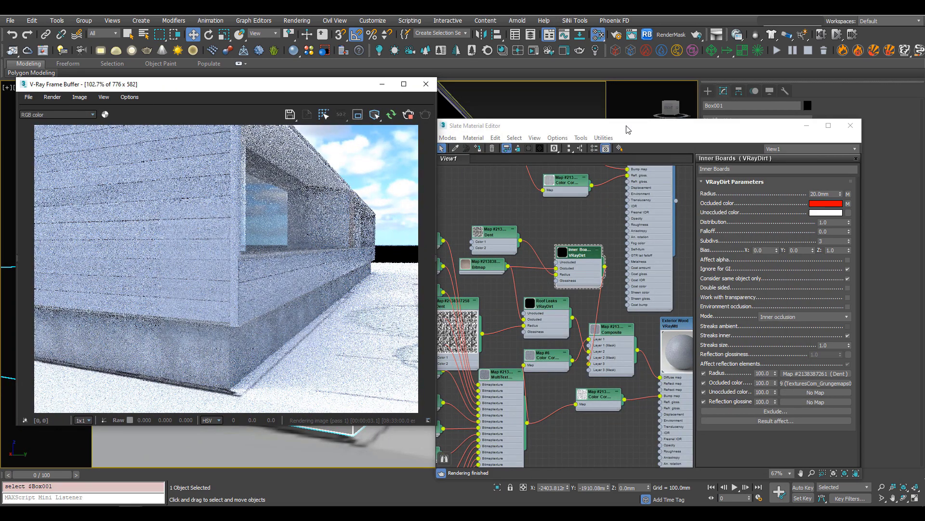
scroll(621, 275, down, 2)
middle_drag(621, 274, 600, 301)
scroll(606, 301, up, 2)
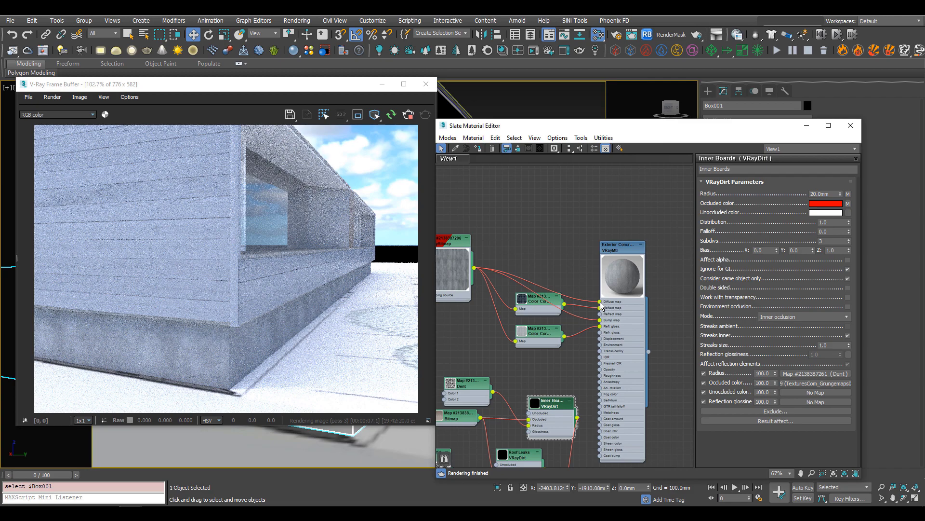
drag(601, 305, 601, 305)
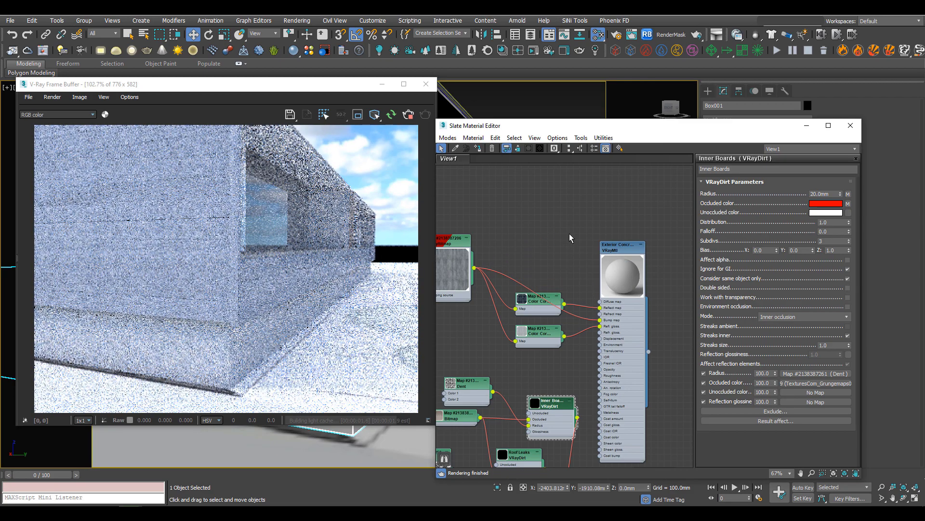
drag(552, 241, 552, 242)
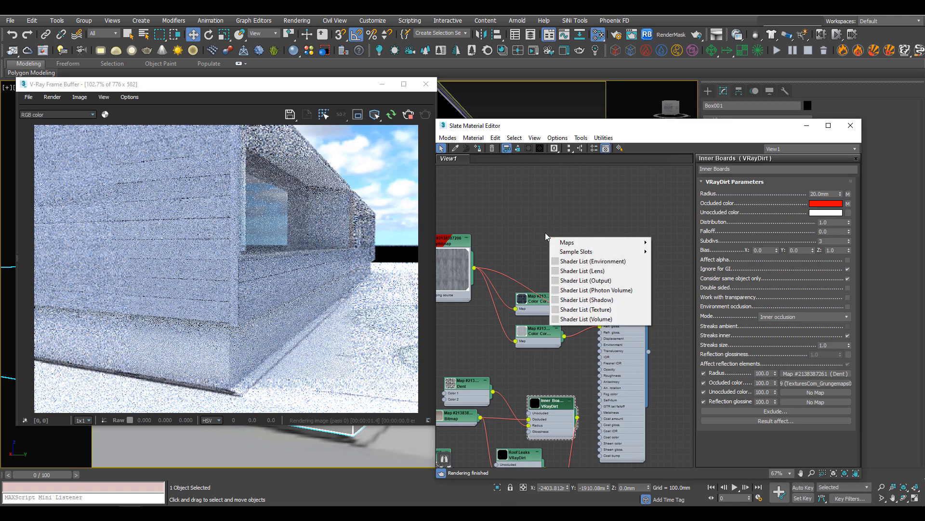
mouse_move(570, 246)
mouse_move(690, 246)
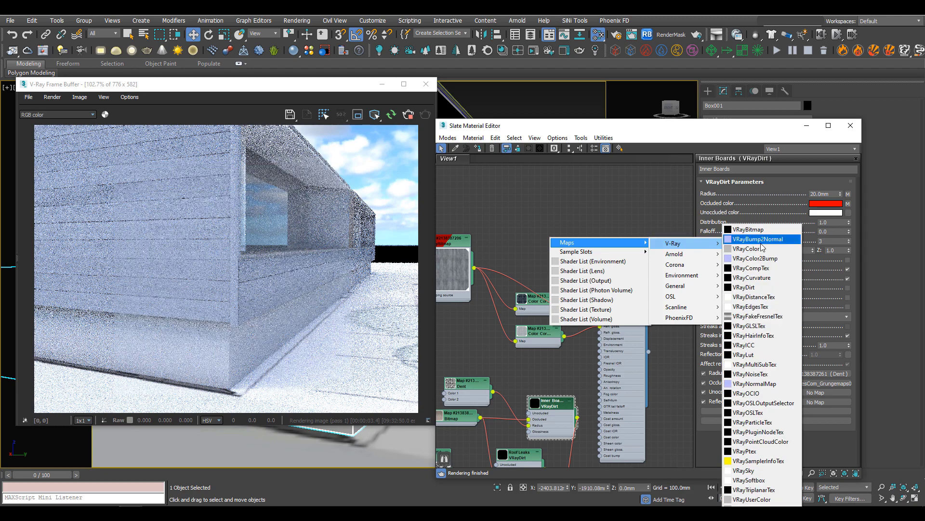
click(744, 287)
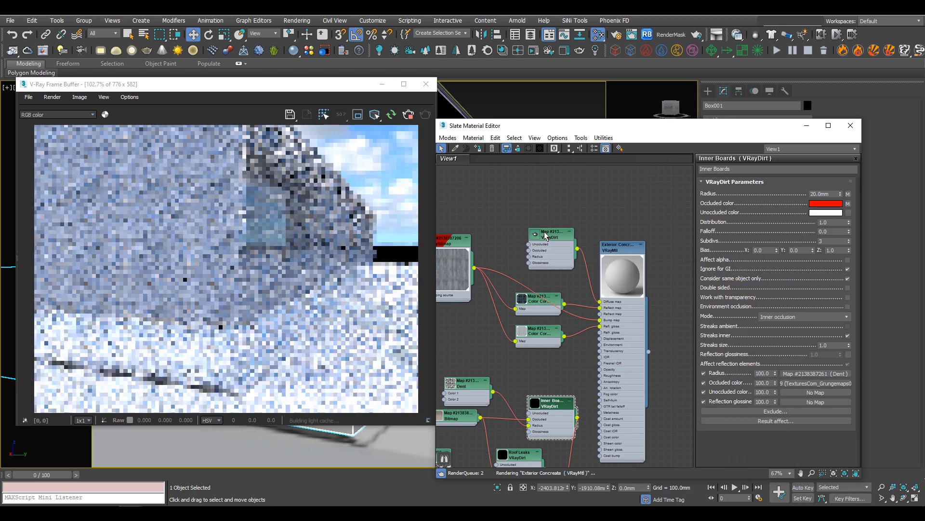
double_click(546, 235)
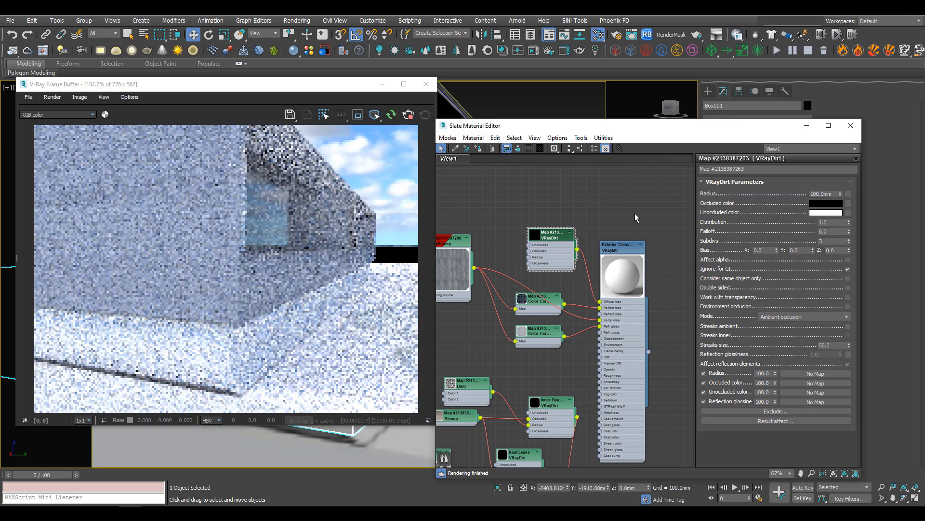
- Make the dirt's occluded colour pure red and name the map Top Streak
click(827, 203)
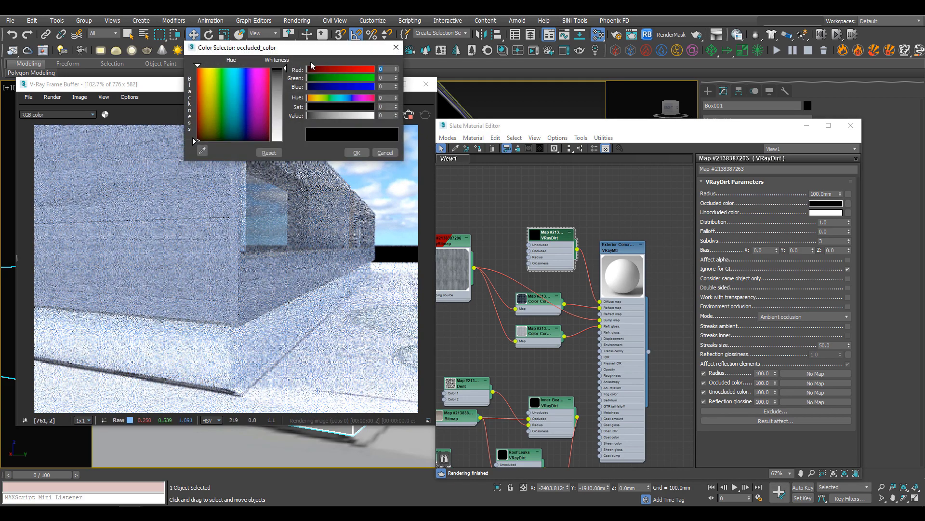
drag(321, 70, 375, 70)
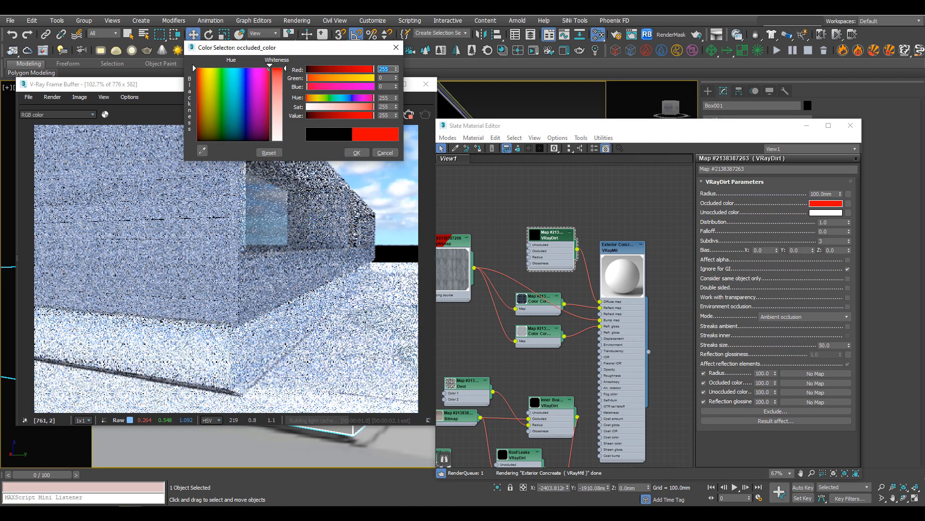
key(Return)
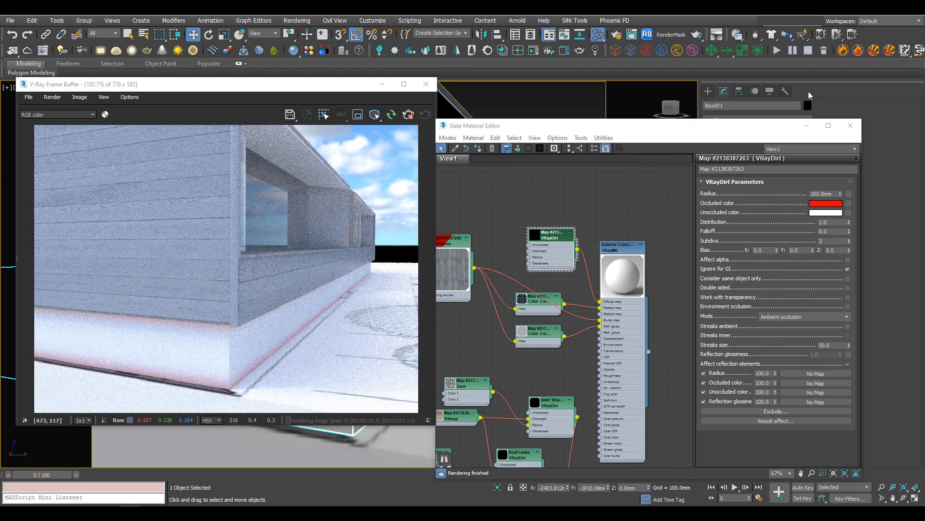
click(755, 169)
text(Top S)
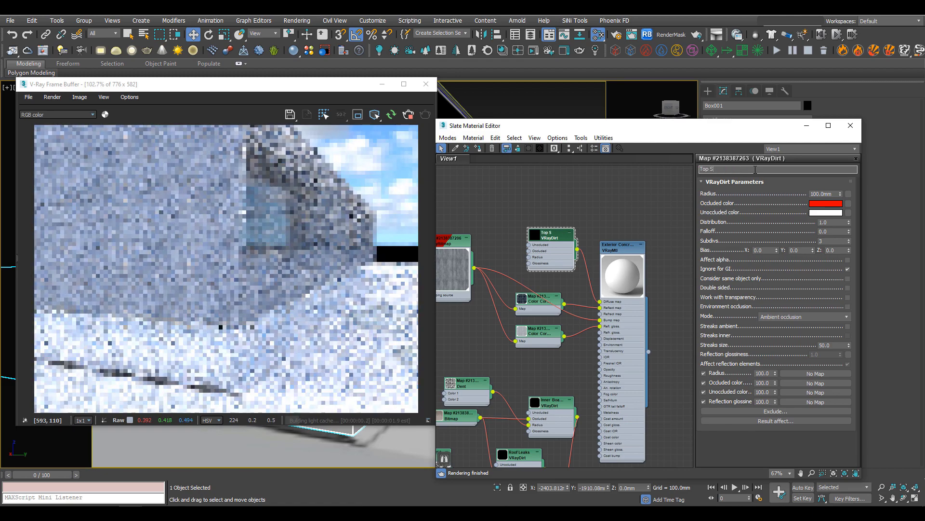
text(treak)
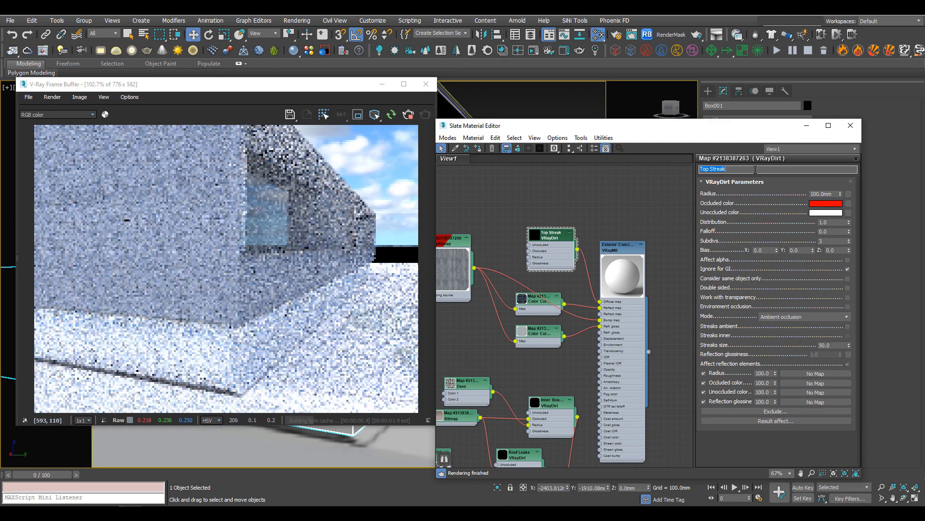
key(Return)
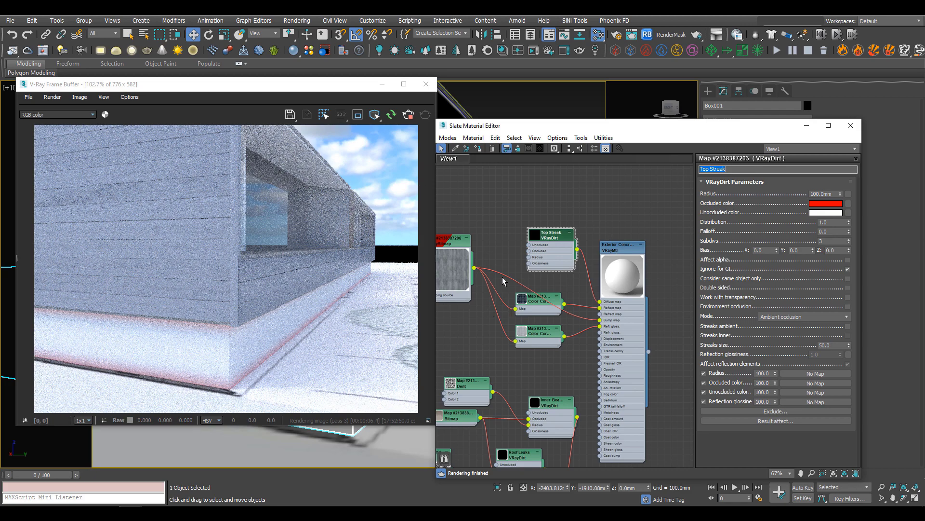
- Set Top Streak's radius to 500mm, distribution to 10 and Z bias to 1.0
click(821, 193)
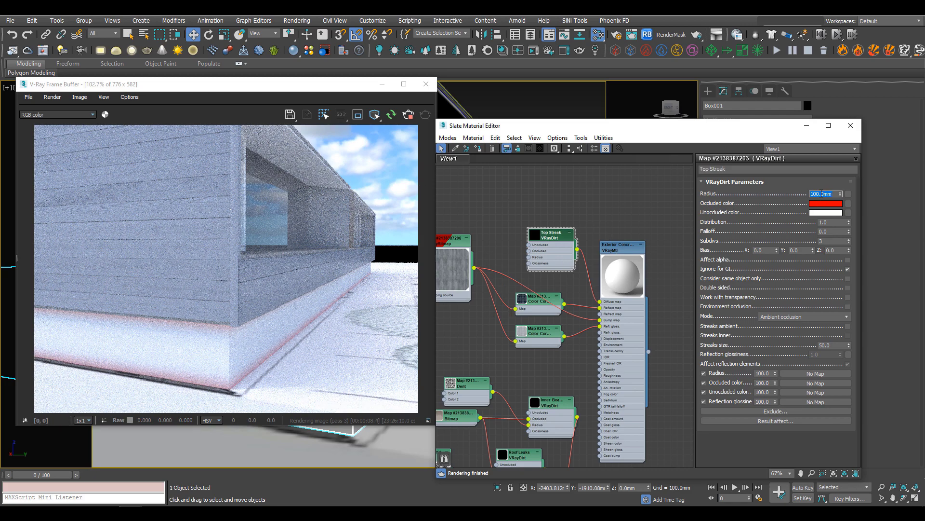
key(Return)
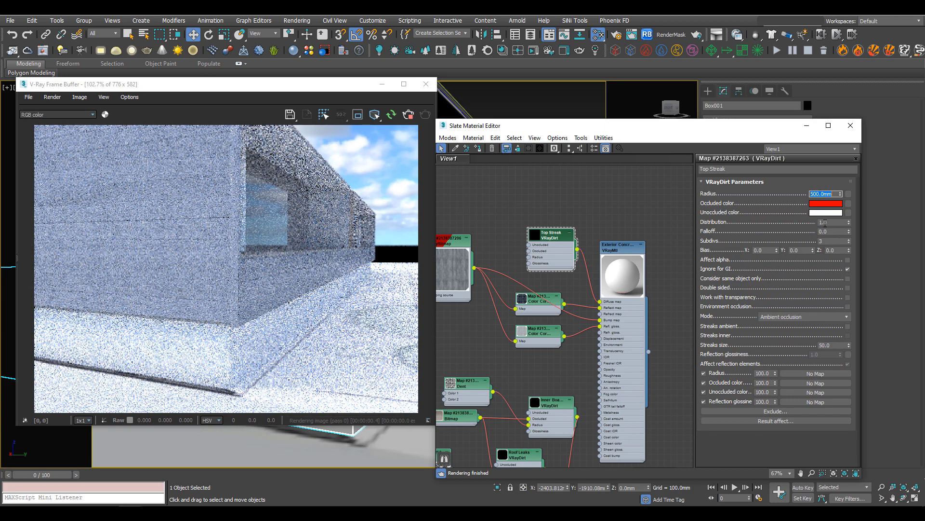
text(10)
key(Return)
double_click(840, 251)
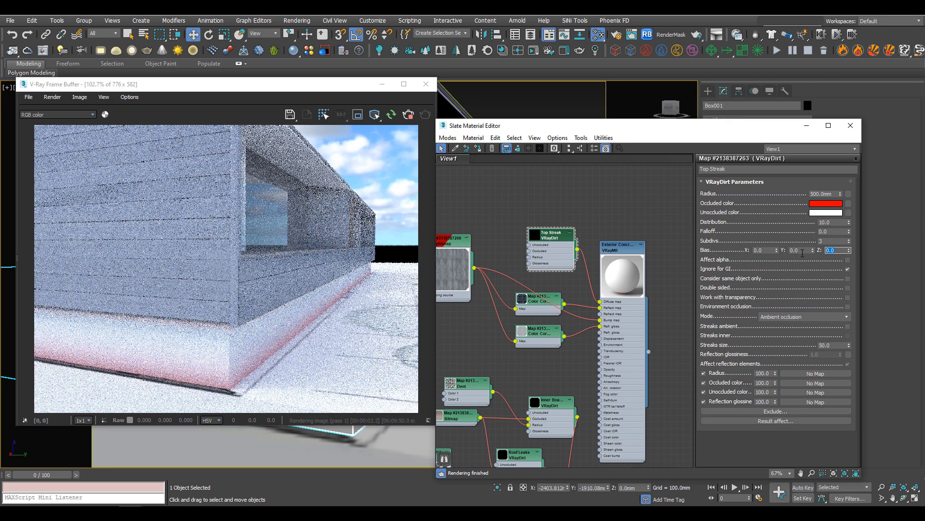
text(1)
key(Return)
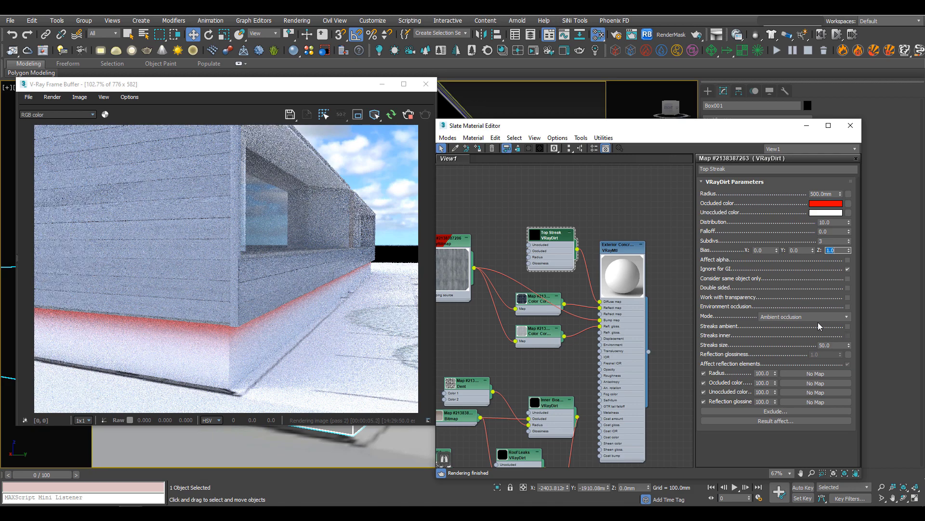
- Turn on ambient streaks with a streaks size of 1.0
click(848, 326)
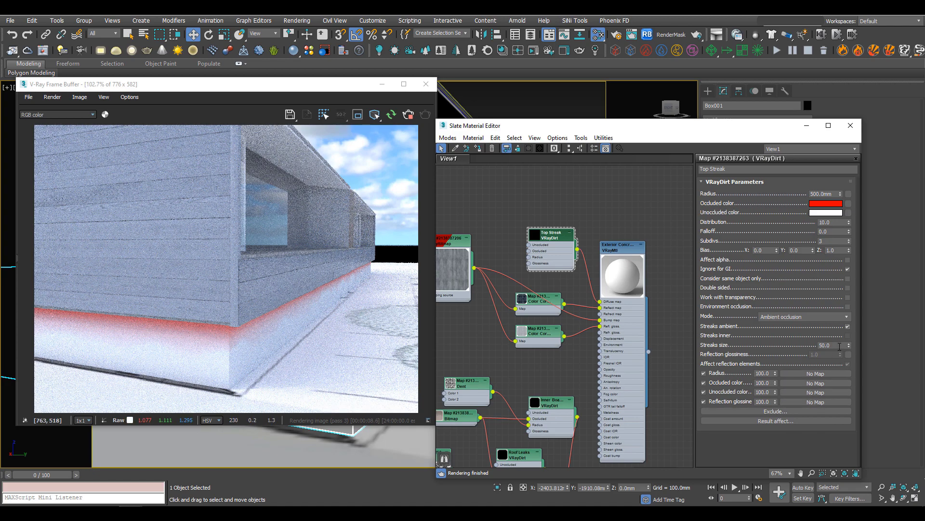
double_click(840, 345)
text(1.0)
key(Return)
- Move the grunge Bitmap node up beside the Top Streak dirt node
mouse_move(489, 324)
middle_down()
mouse_move(520, 294)
mouse_move(540, 321)
middle_up()
scroll(540, 321, down, 1)
drag(533, 354, 527, 288)
middle_drag(538, 298, 503, 331)
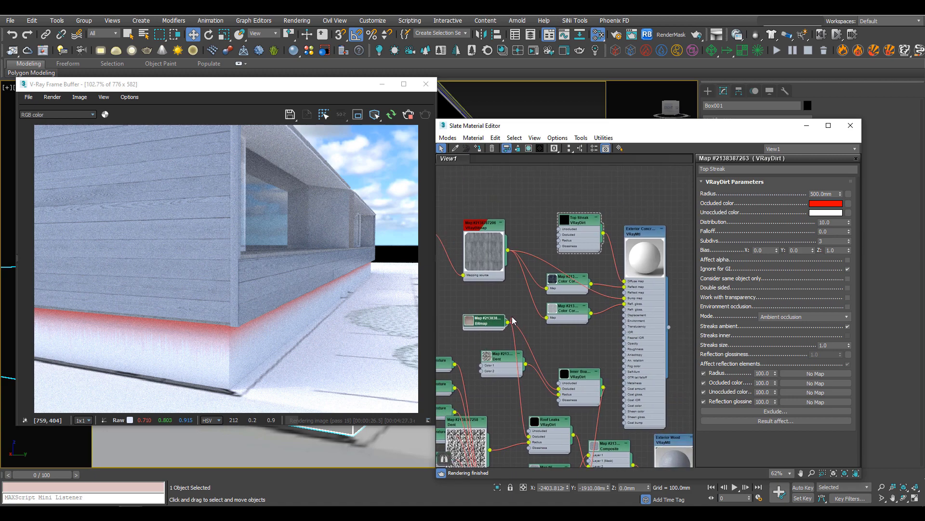
- Wire the grunge bitmap's output into Top Streak VRayDirt's Occluded color input
right_click(510, 317)
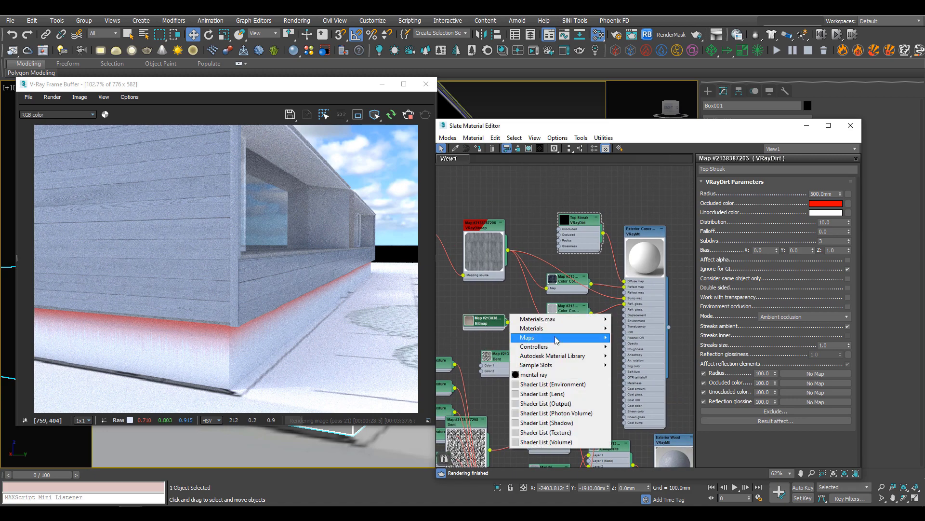
mouse_move(555, 337)
mouse_move(631, 341)
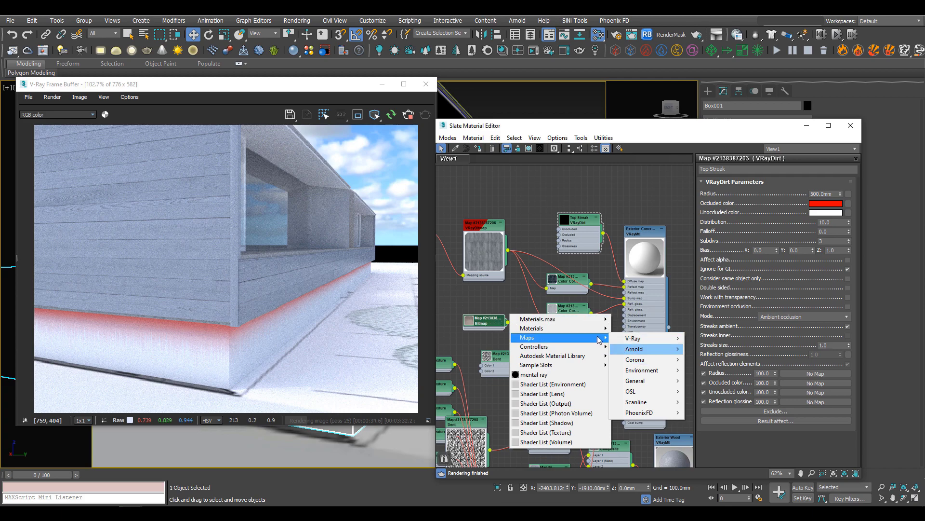
click(472, 310)
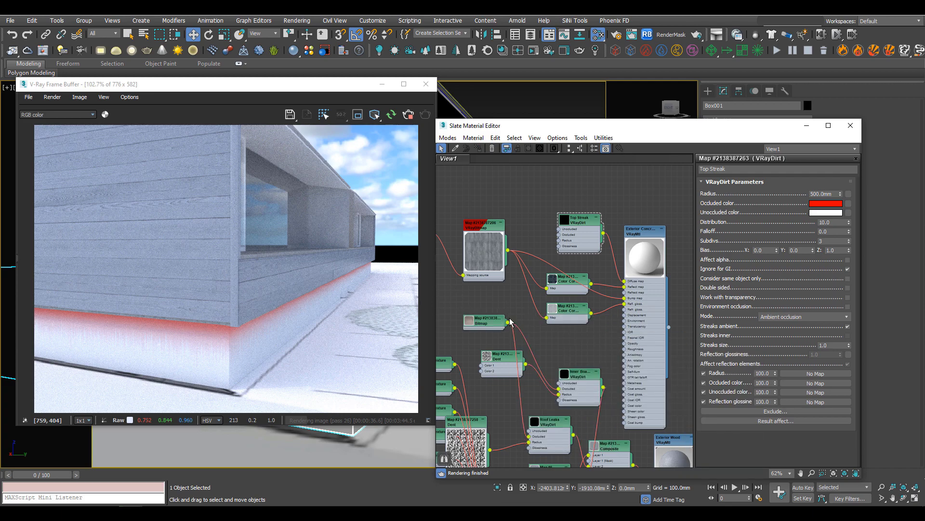
drag(508, 324, 559, 234)
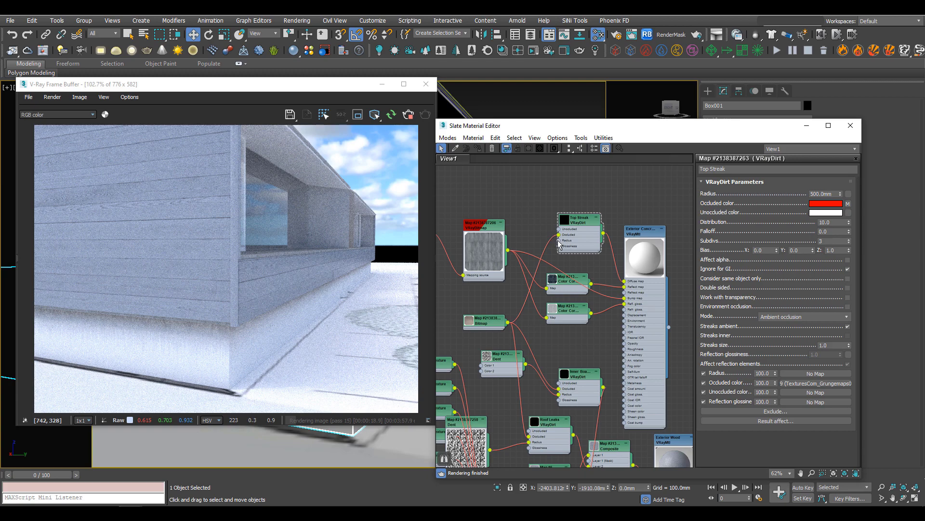
drag(550, 236, 559, 240)
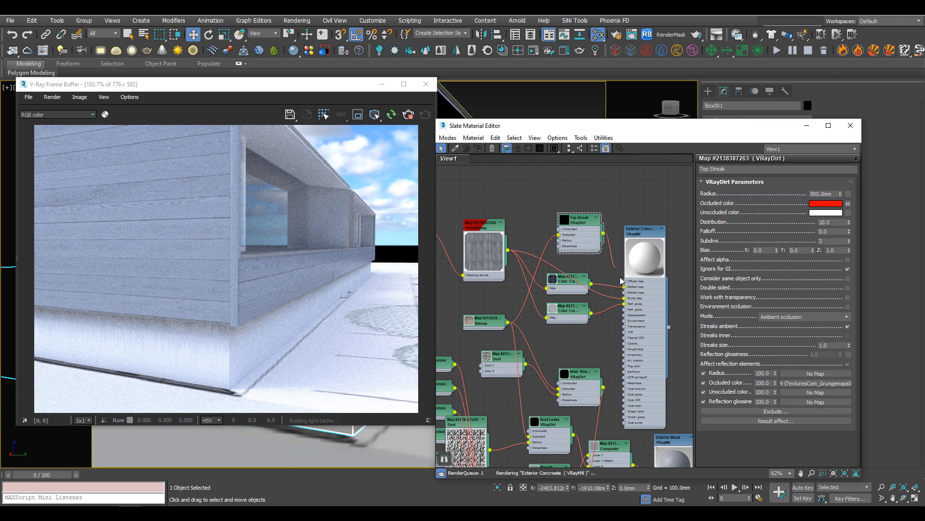
- Add another VRayDirt map node and open its parameters
right_click(596, 180)
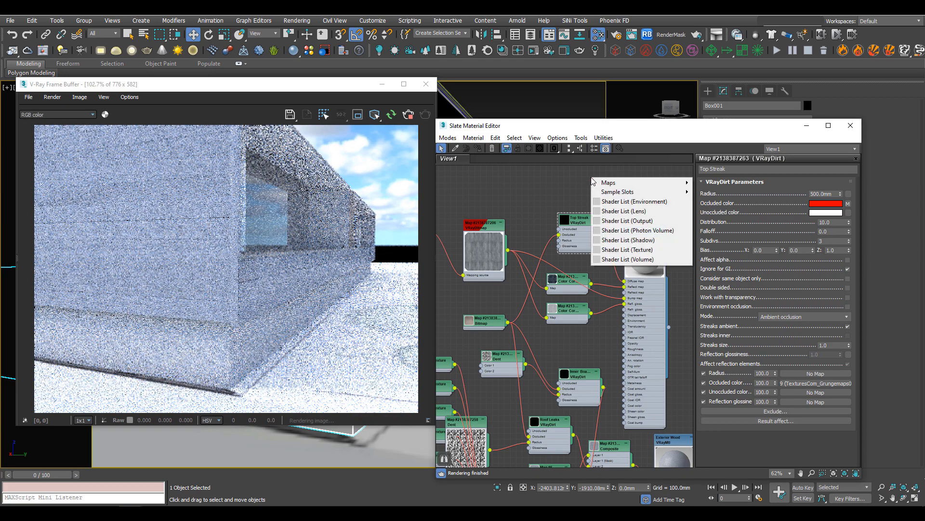
mouse_move(602, 184)
mouse_move(742, 188)
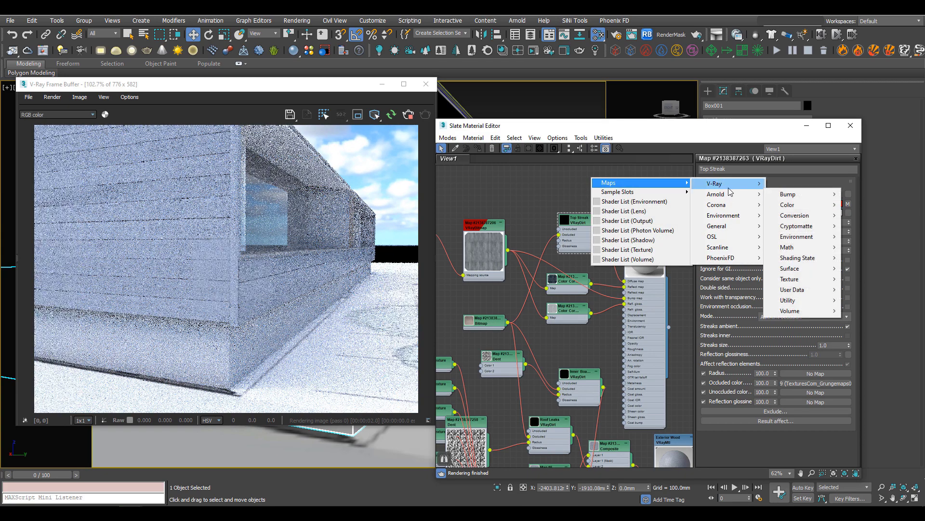
click(785, 240)
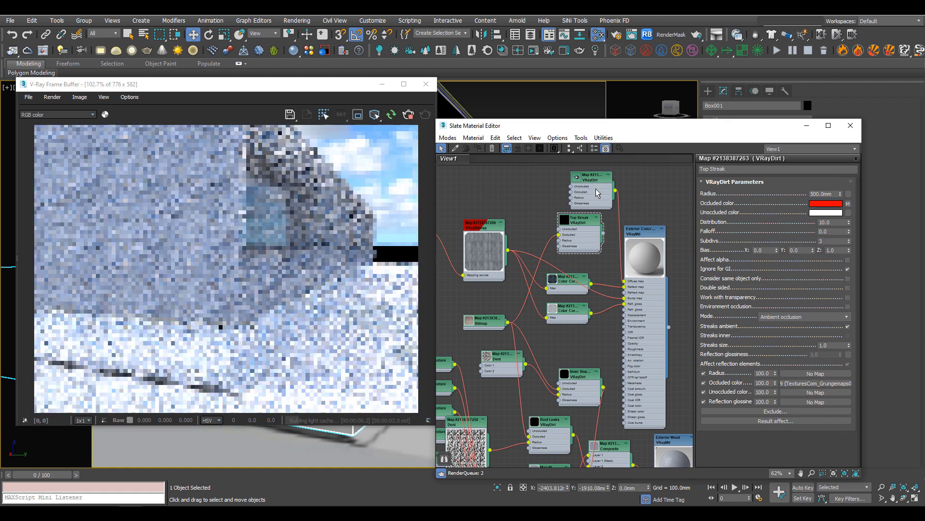
drag(577, 176, 563, 171)
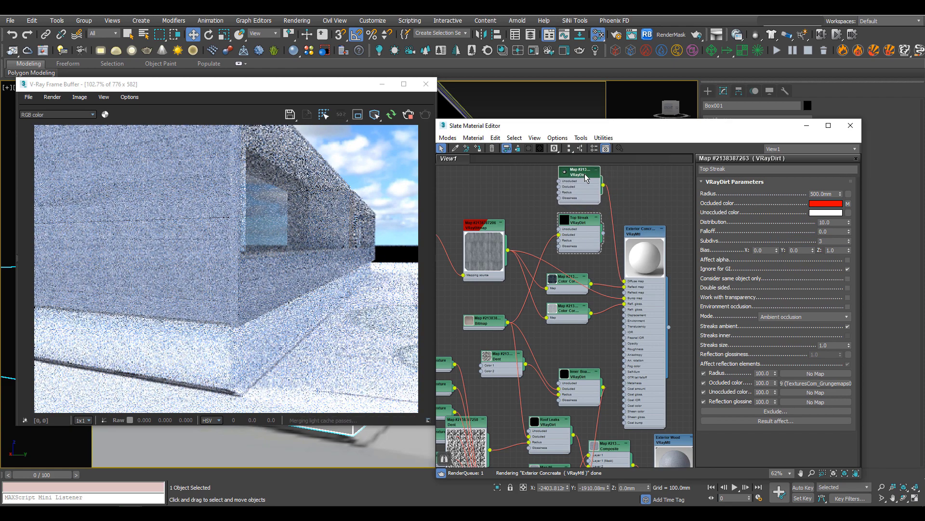
double_click(586, 173)
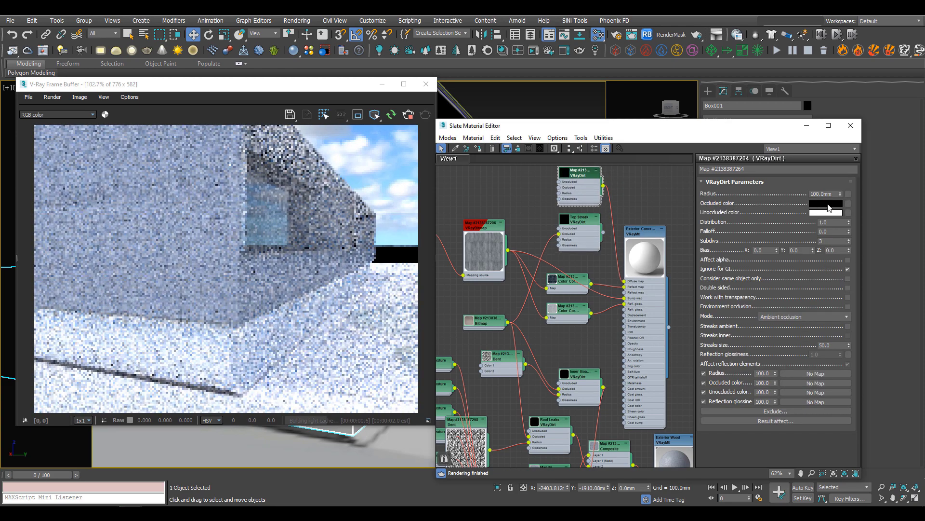
- Give the new dirt map a pure red occluded colour and a 200 mm radius
click(825, 202)
drag(340, 69, 375, 69)
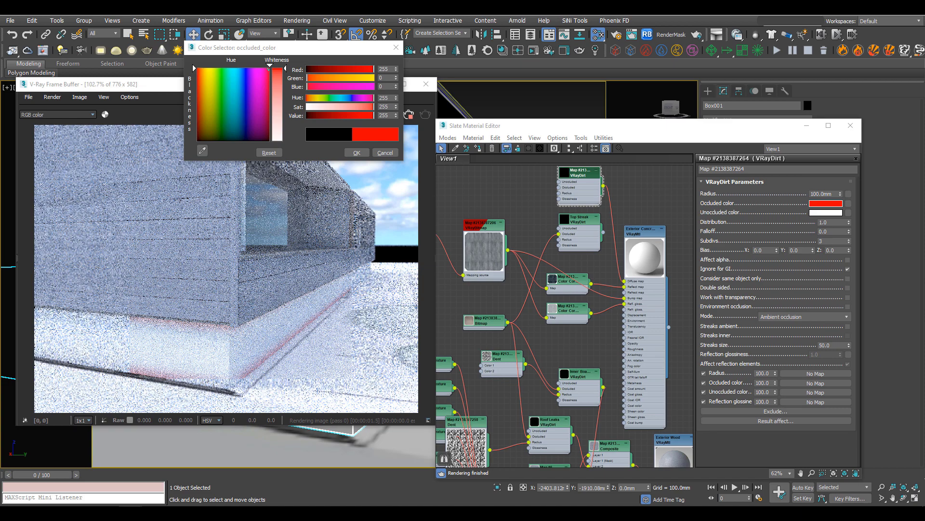
click(356, 153)
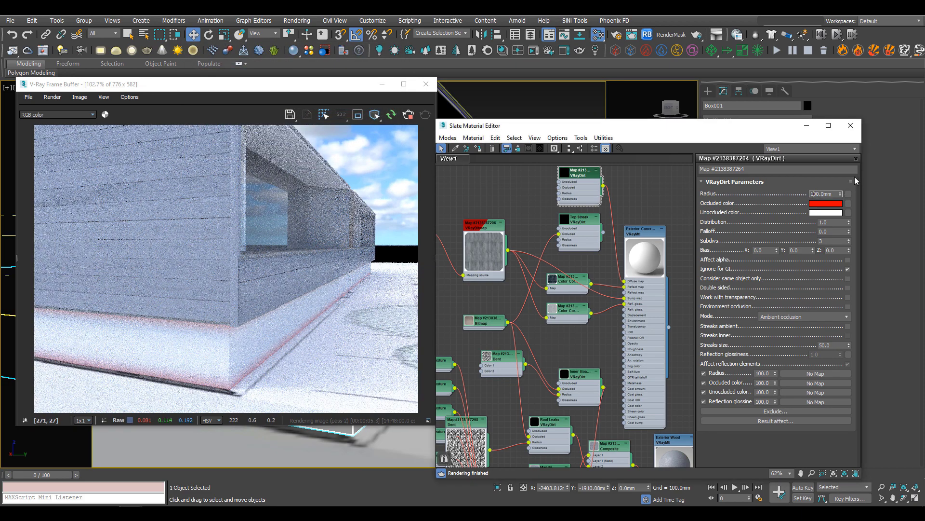
text(200)
key(Return)
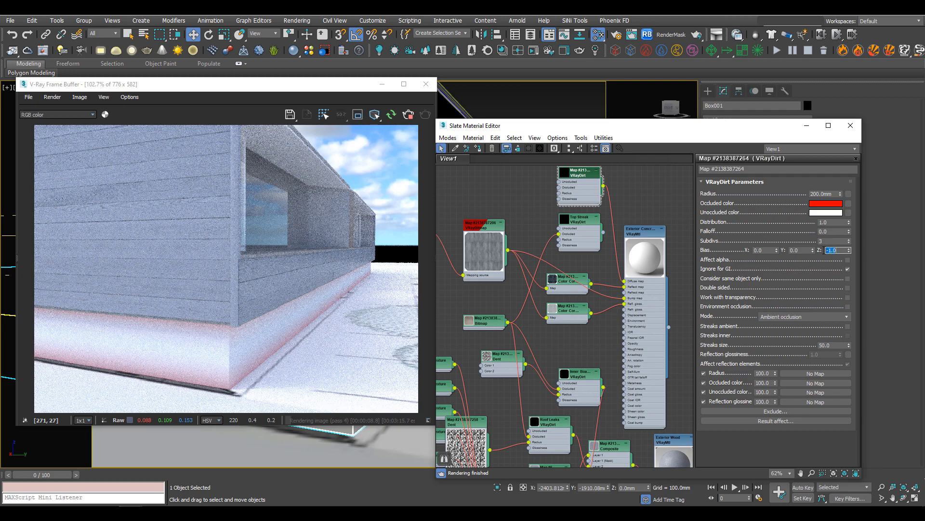
- Set Z bias -1.0, enable ambient streaks at size 30, and wire the grunge bitmap into Occluded
key(Return)
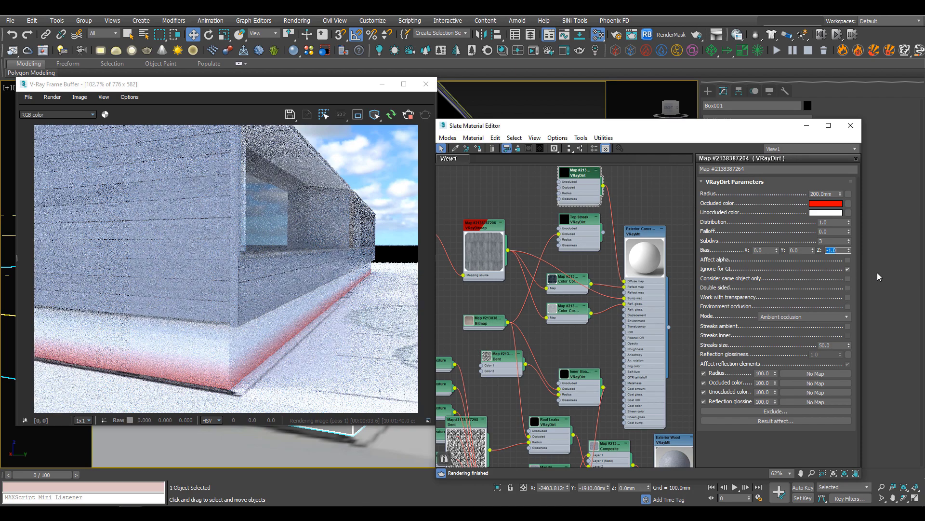
click(847, 326)
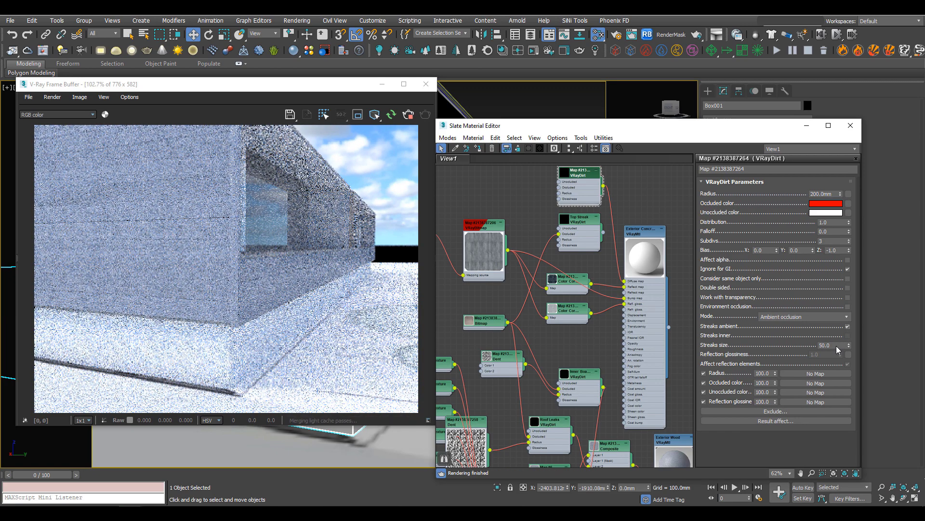
double_click(836, 345)
text(30)
key(Return)
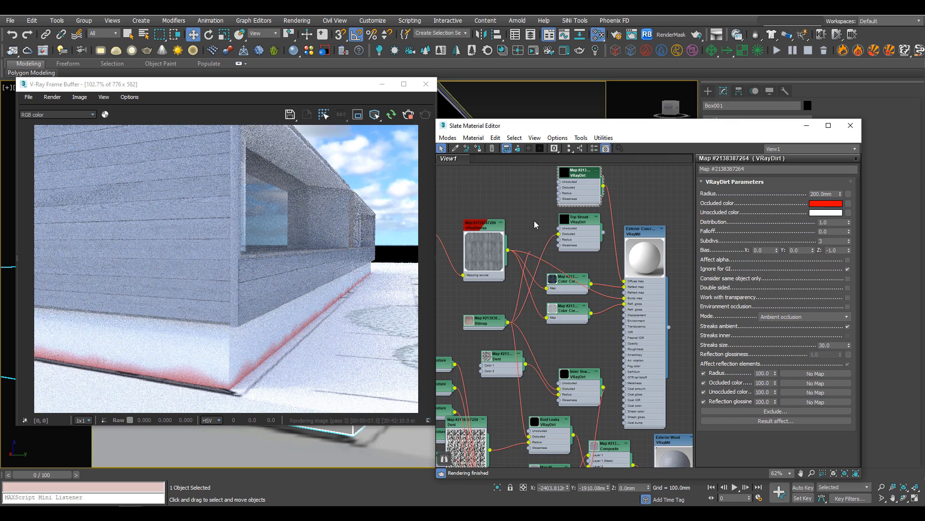
drag(538, 207, 559, 187)
double_click(492, 319)
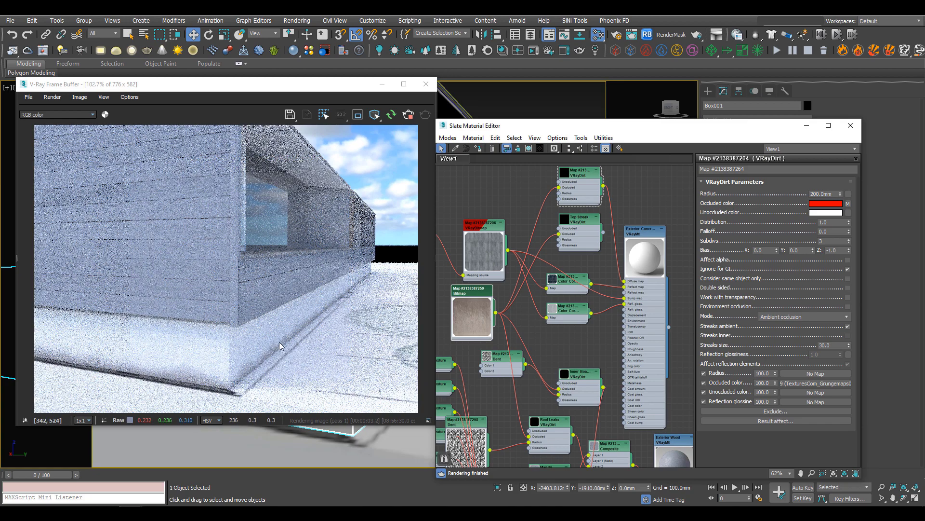
- Rearrange the dirt nodes, tucking Top Streak beneath the top dirt node
middle_drag(608, 249, 621, 271)
drag(586, 179, 485, 159)
drag(593, 246, 499, 216)
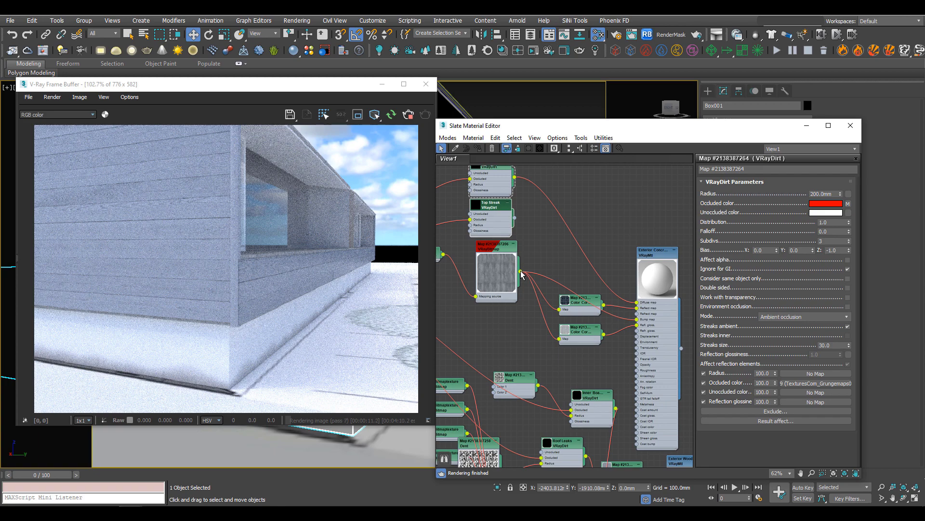
- Add a Composite map and extend it to three layers
drag(521, 272, 545, 241)
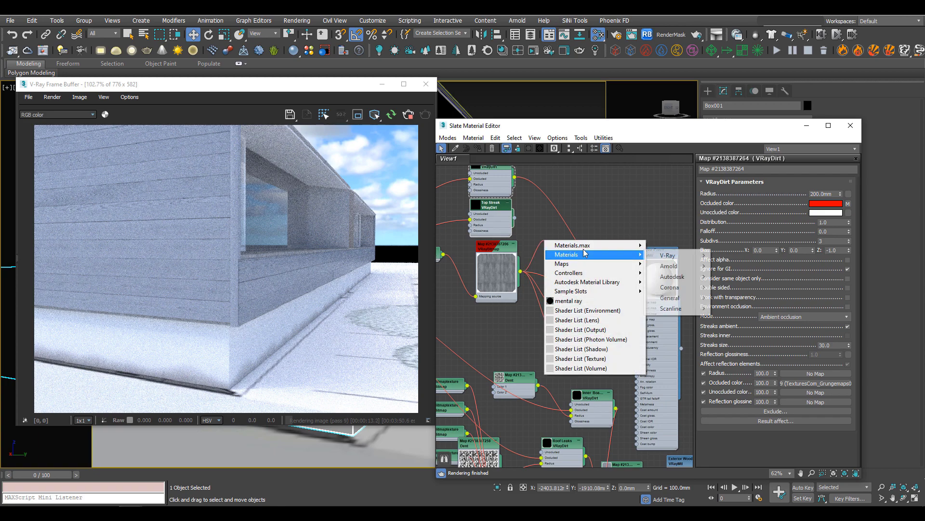
mouse_move(589, 266)
mouse_move(694, 307)
click(754, 179)
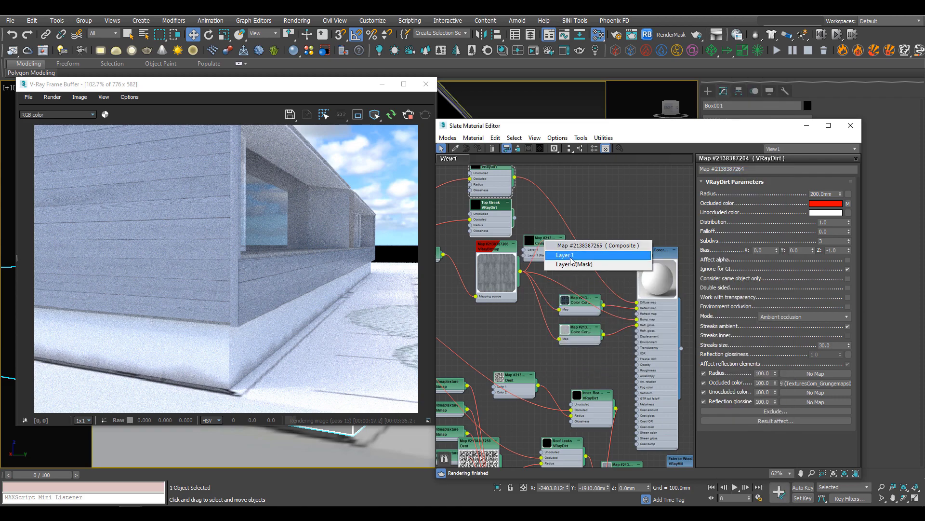
click(562, 247)
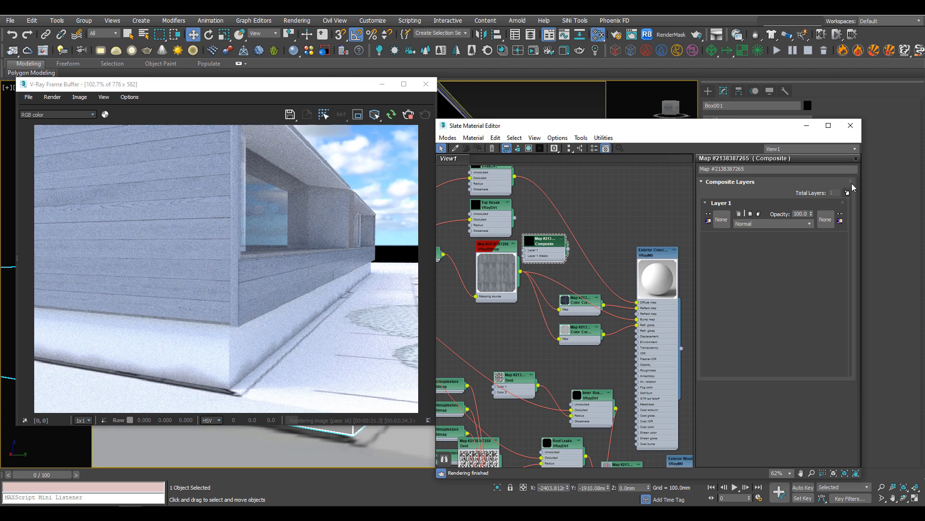
click(847, 193)
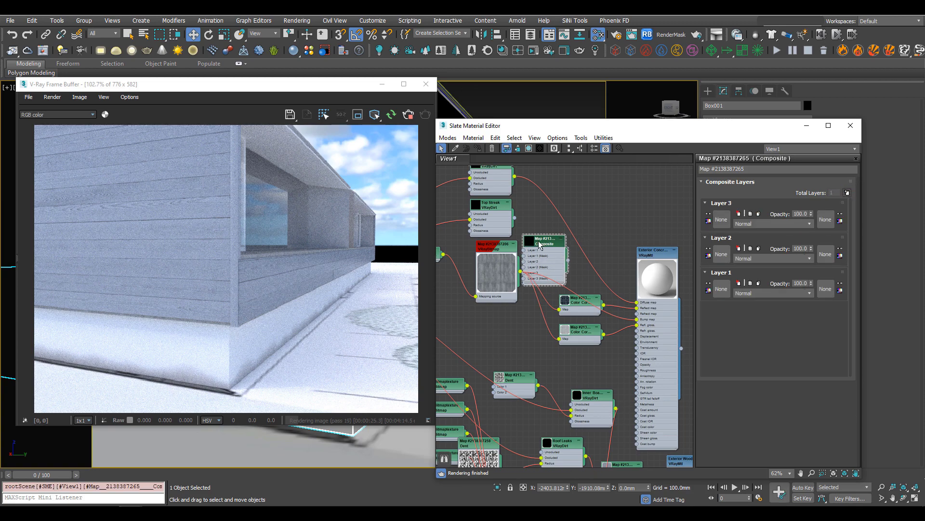
- Put the concrete bitmap in Layer 1 and the two dirt maps in Layers 2 and 3 as instances
drag(540, 245, 551, 227)
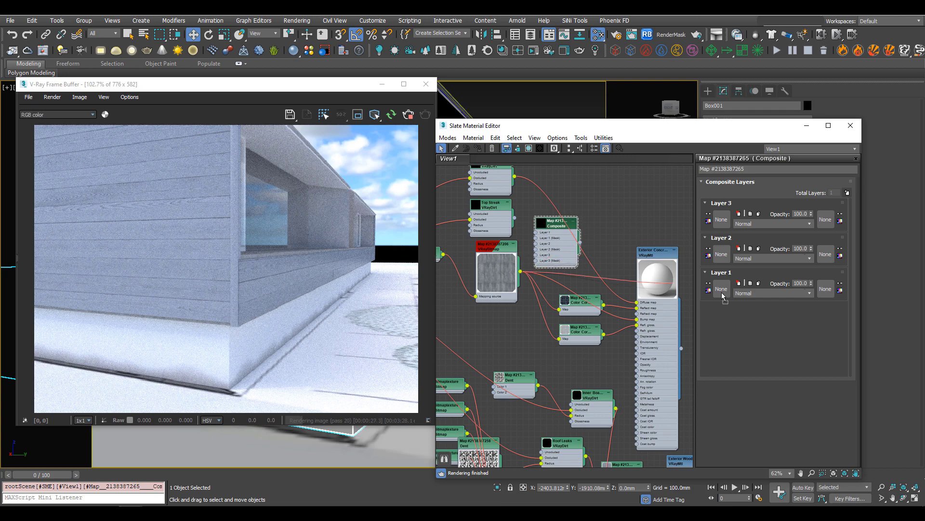
drag(723, 295, 720, 292)
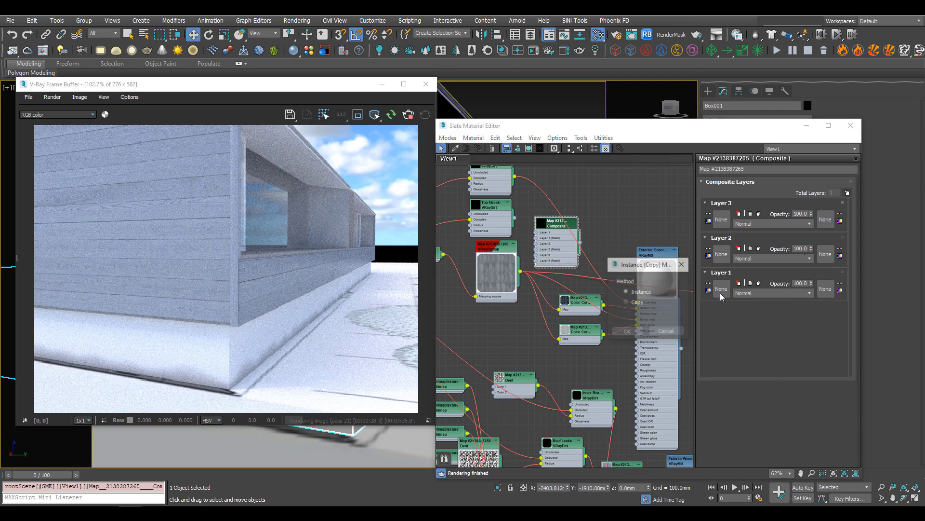
click(627, 331)
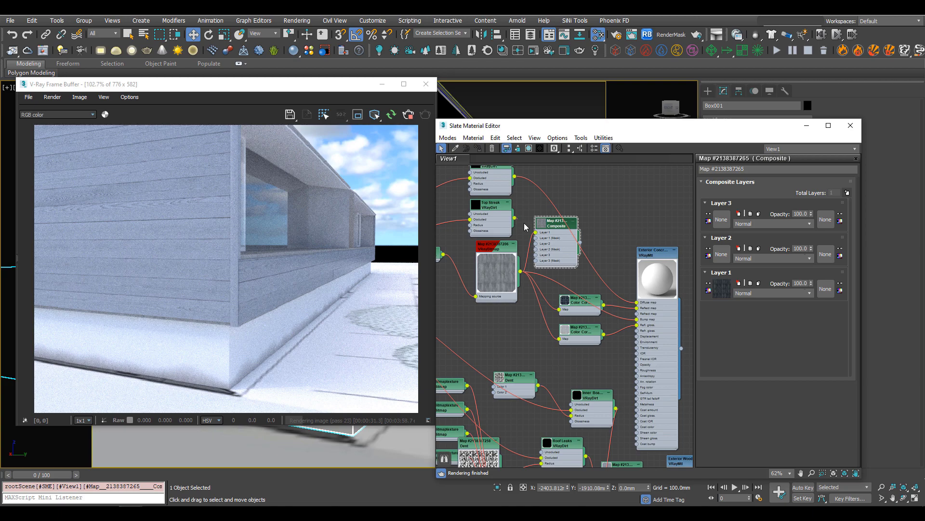
drag(514, 218, 721, 254)
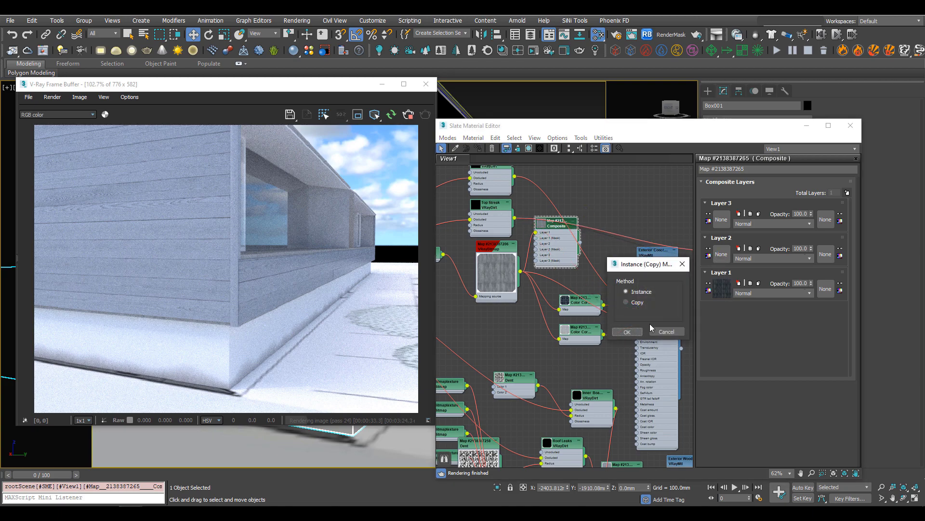
click(627, 332)
middle_drag(517, 206, 500, 249)
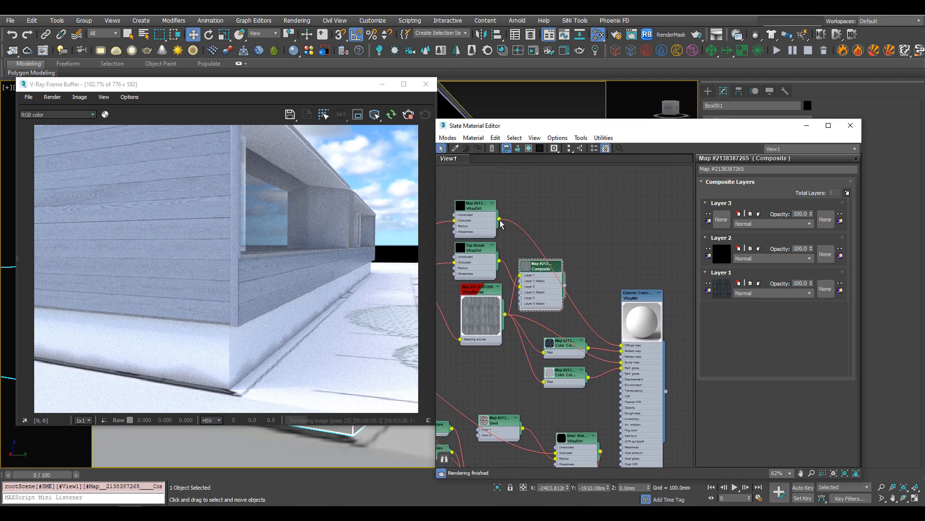
drag(641, 273, 721, 220)
click(784, 222)
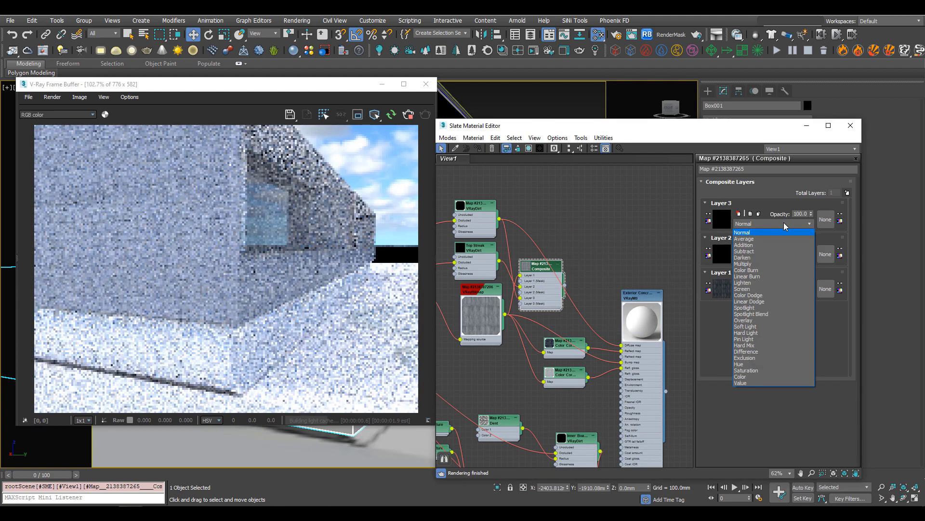
- Set Layers 2 and 3 to Overlay and wire the Composite into Exterior Concrete's Diffuse map
click(744, 320)
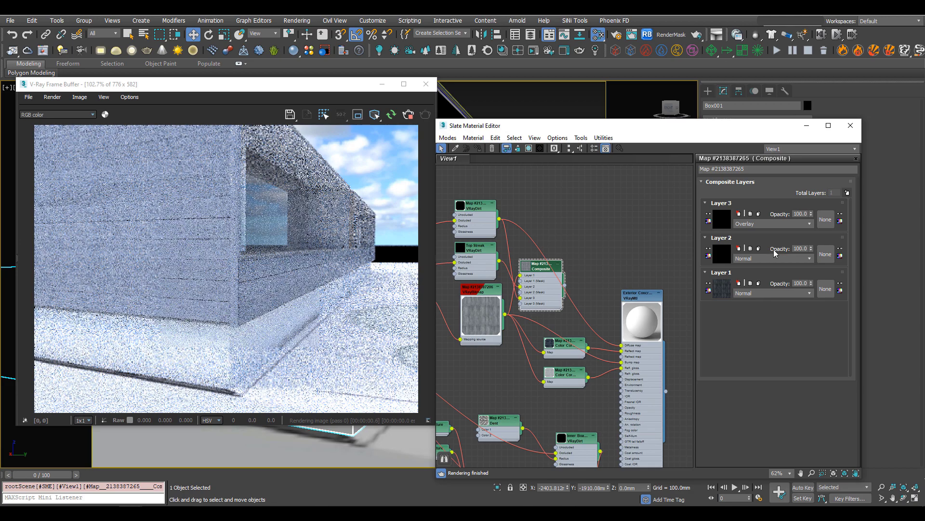
click(774, 258)
click(750, 355)
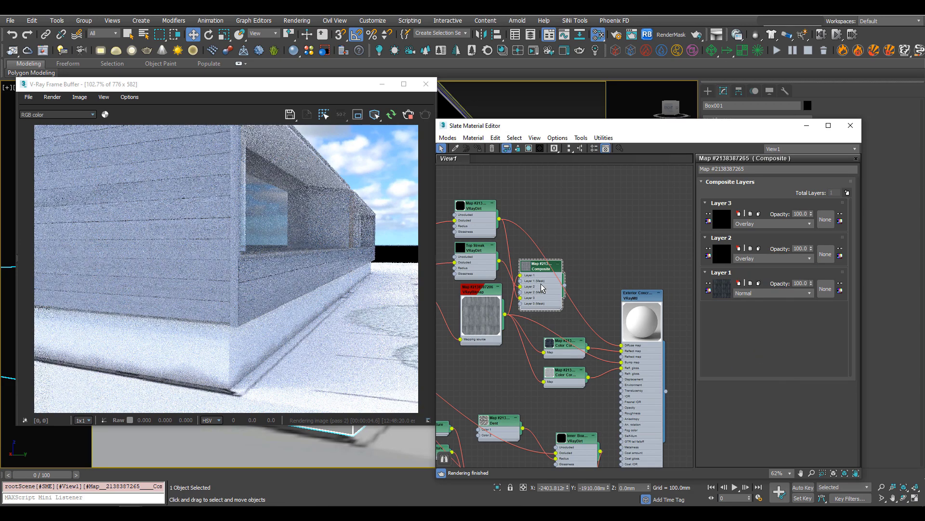
drag(636, 343, 565, 285)
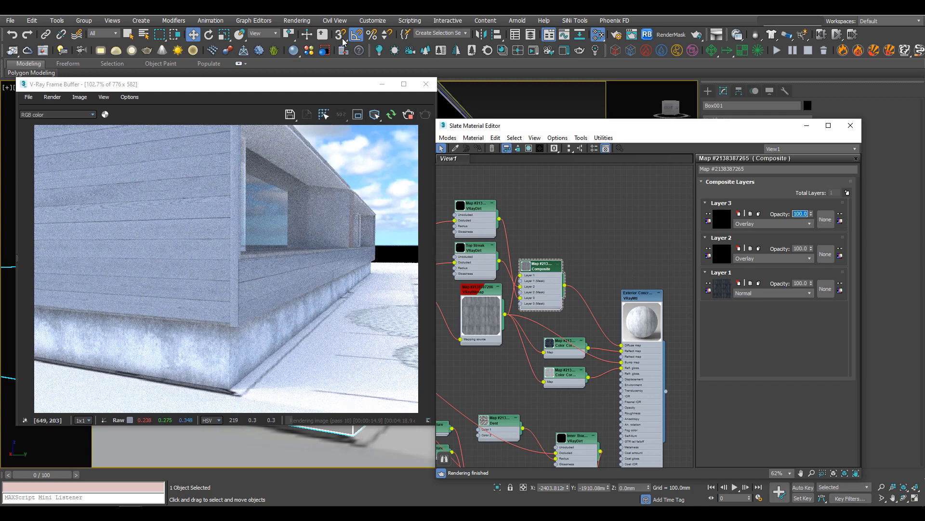
drag(324, 80, 714, 80)
alt+middle_drag(362, 237, 272, 200)
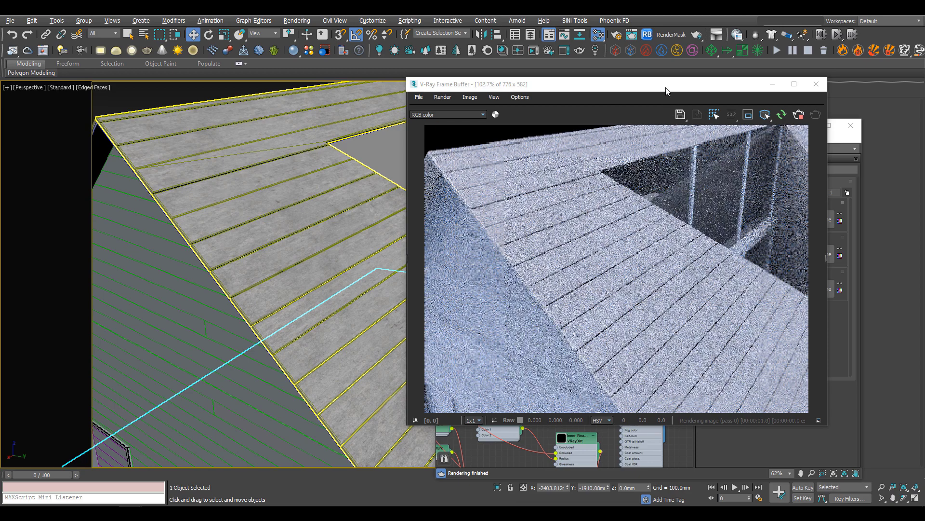
- Delete the wire from Map #4 to the Roof Tiles Diffuse map, leaving its bump link
drag(665, 90, 231, 111)
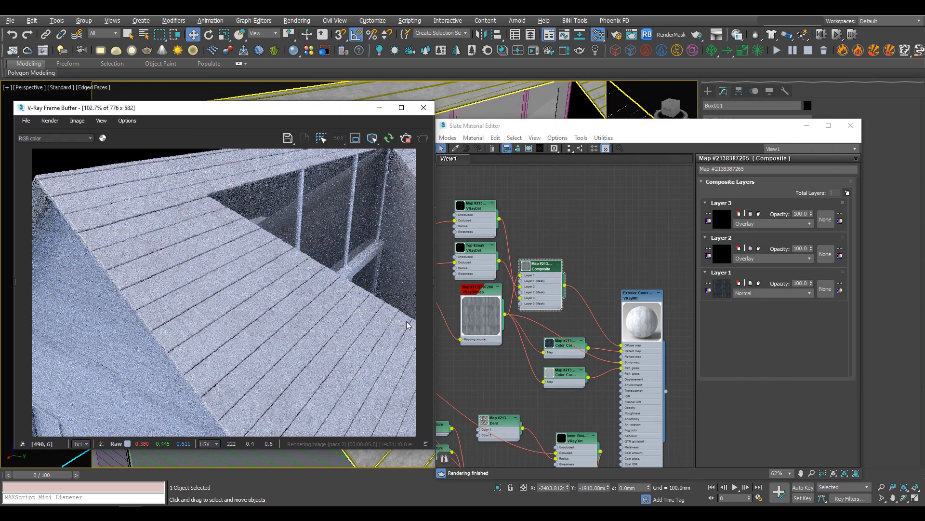
scroll(615, 339, down, 3)
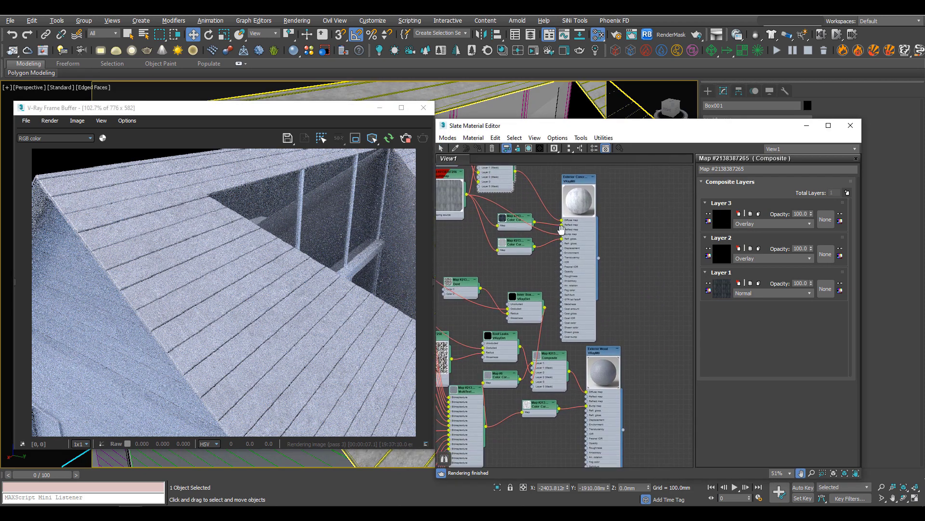
middle_drag(559, 365, 651, 275)
scroll(559, 278, up, 4)
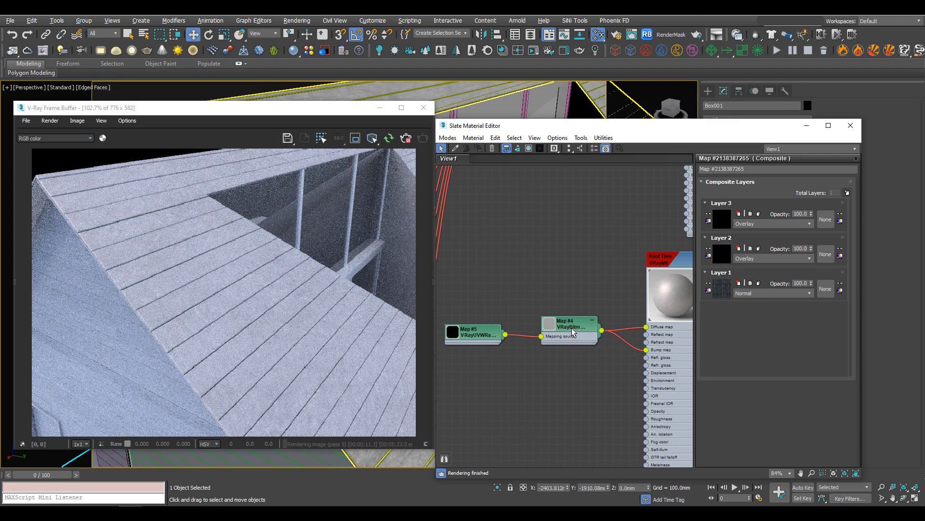
click(574, 327)
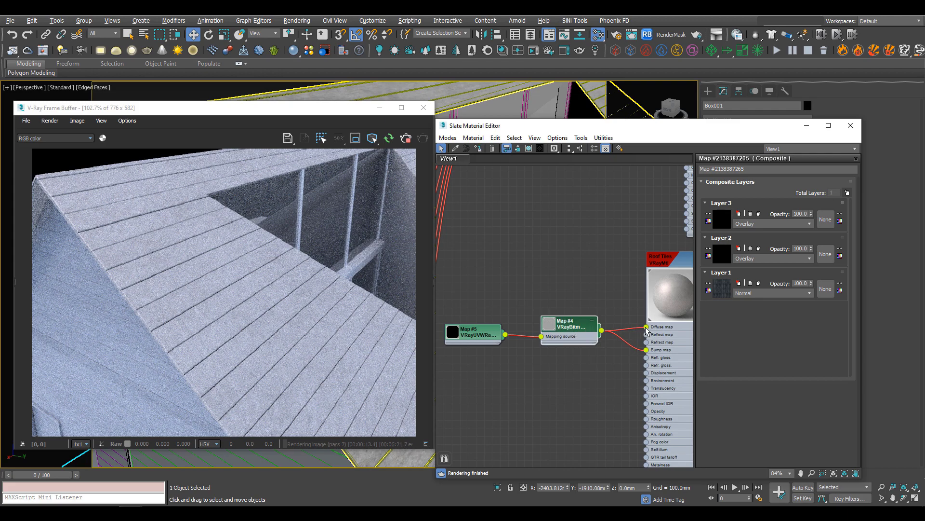
click(647, 329)
key(Delete)
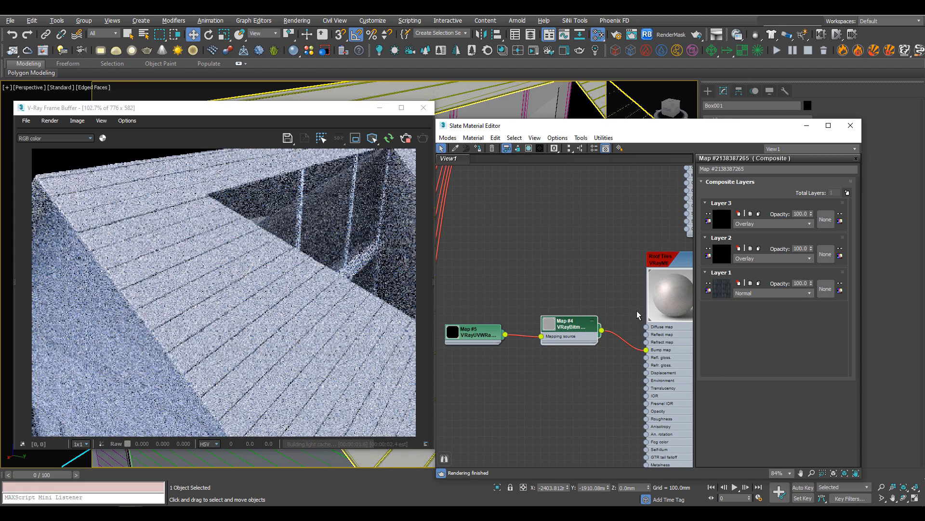
- Add a VRayDirt map for the roof diffuse and open its parameters
right_click(601, 273)
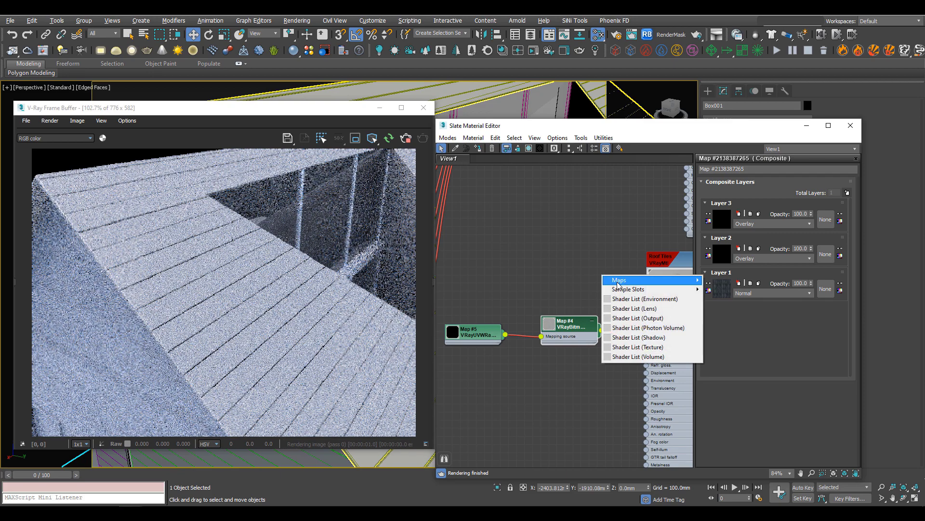
mouse_move(622, 280)
mouse_move(729, 281)
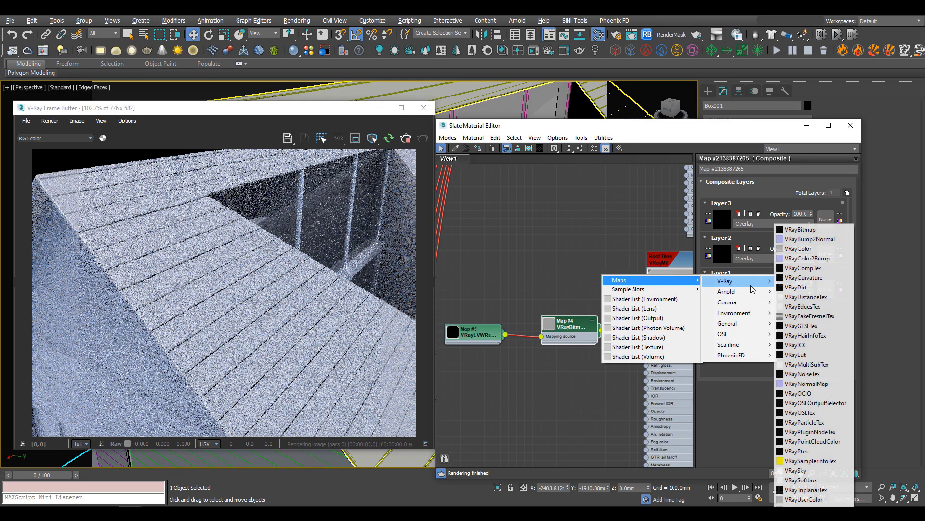
click(803, 285)
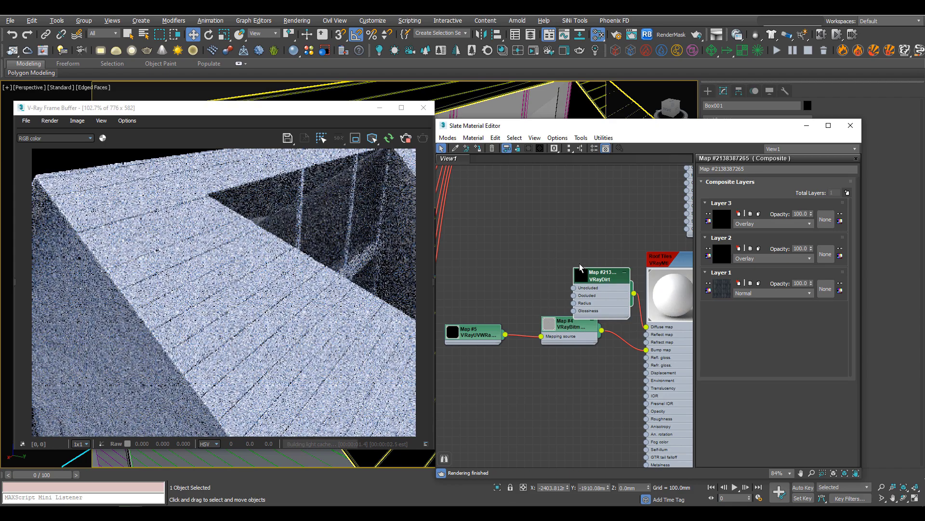
drag(596, 278, 563, 245)
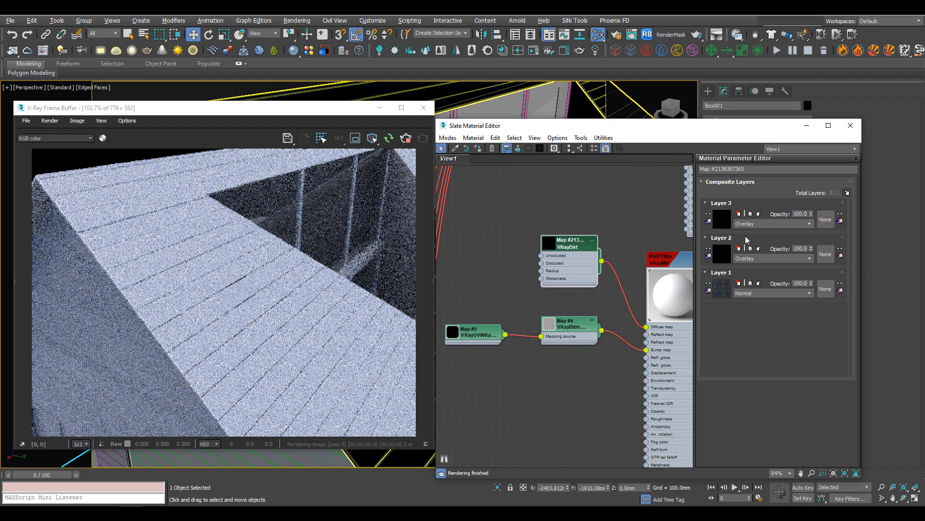
double_click(568, 244)
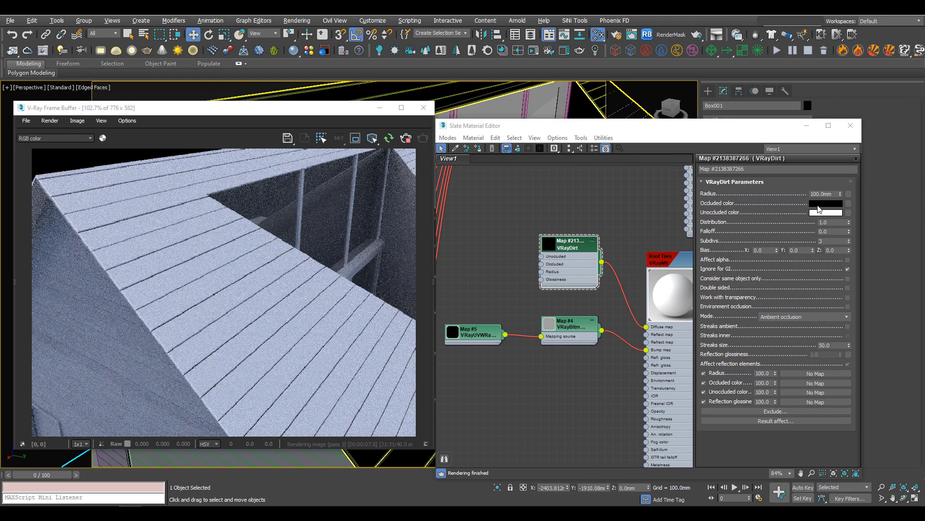
- Make the occluded colour pure red (255) and set Mode to Ambient + inner occlusion
click(817, 204)
text(255)
key(Return)
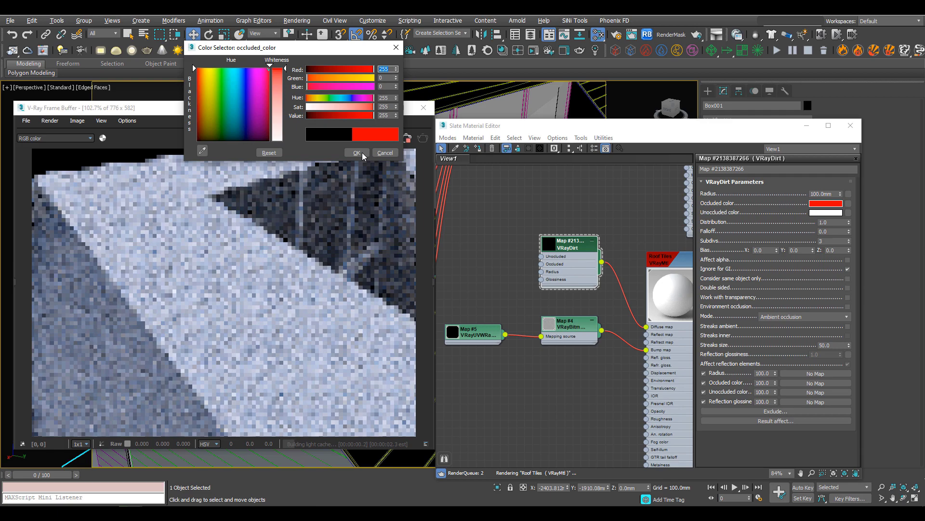
click(361, 152)
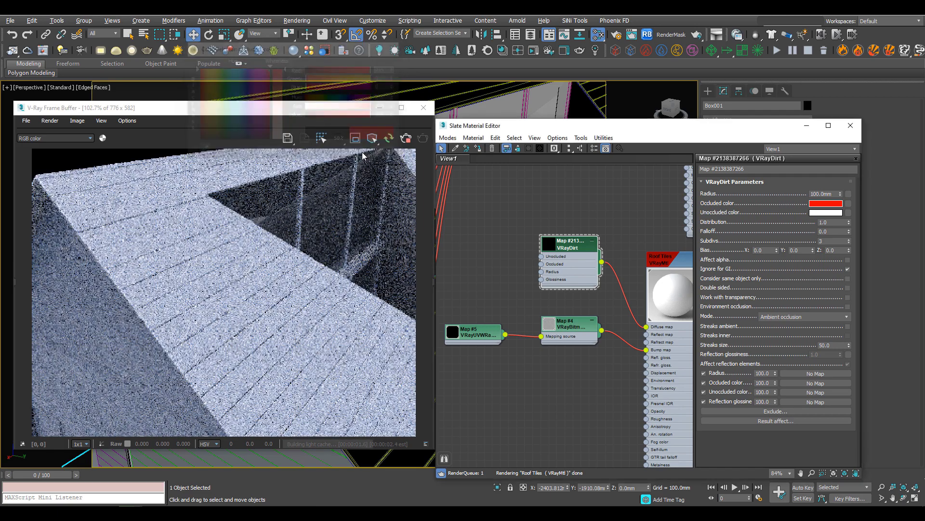
click(834, 317)
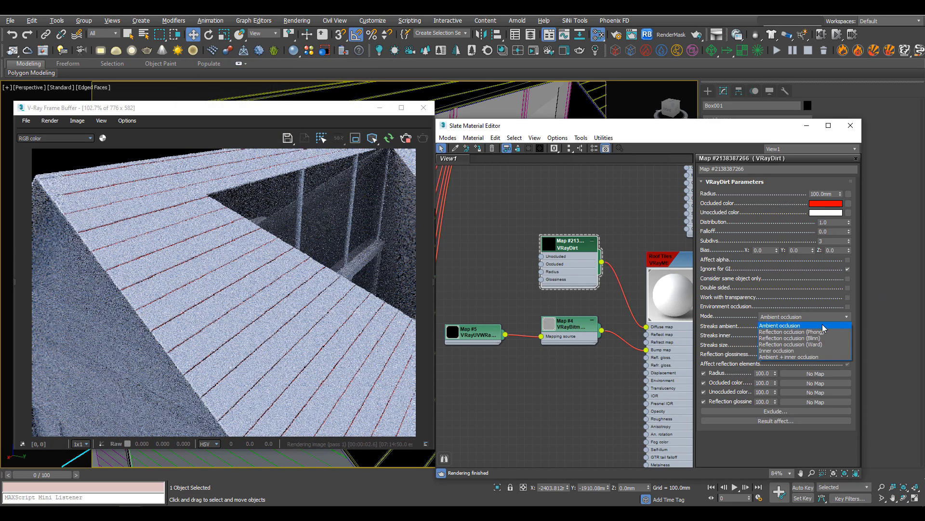
click(788, 356)
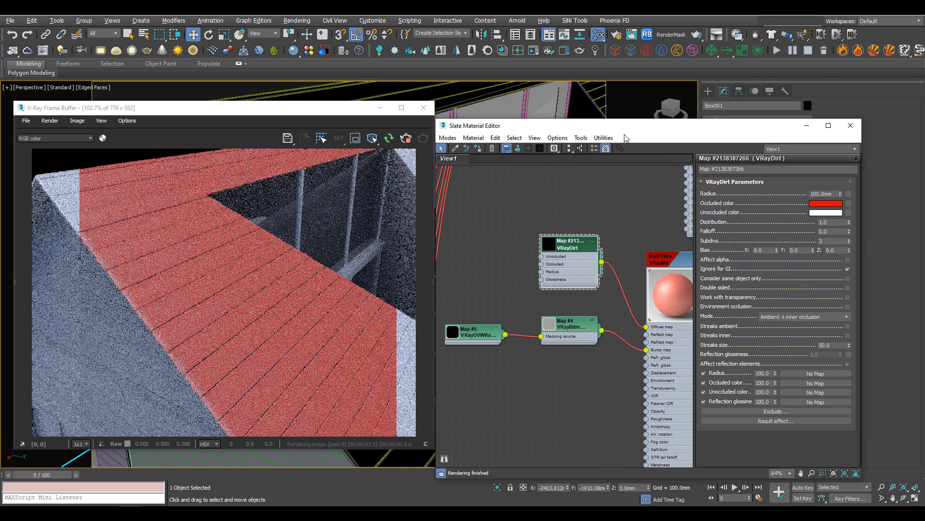
- Set the roof dirt radius to 80 mm and Z bias to 100, and enable ambient and inner streaks
double_click(818, 193)
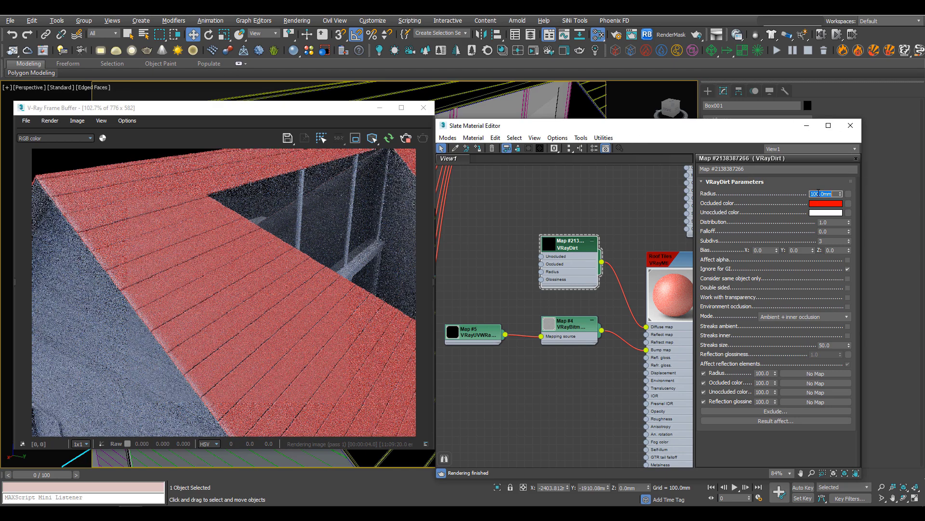
text(80)
key(Return)
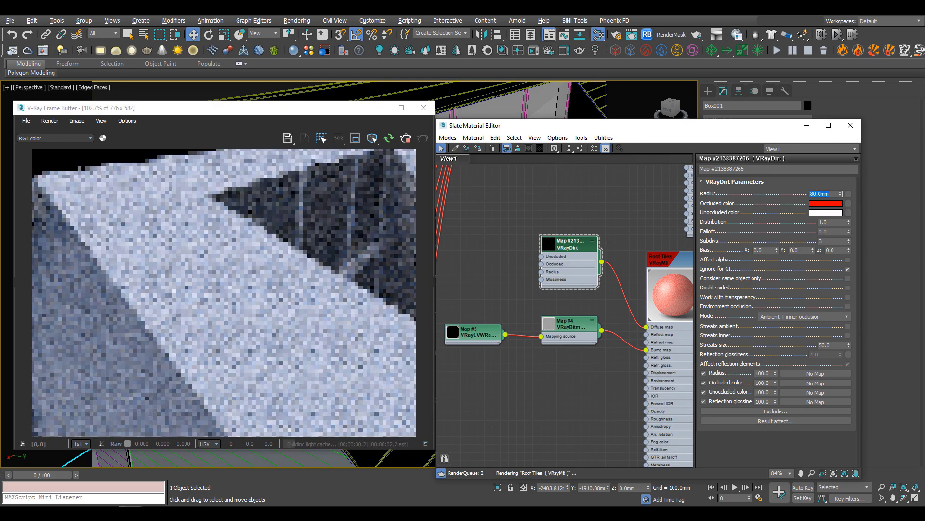
click(835, 250)
text(100)
key(Return)
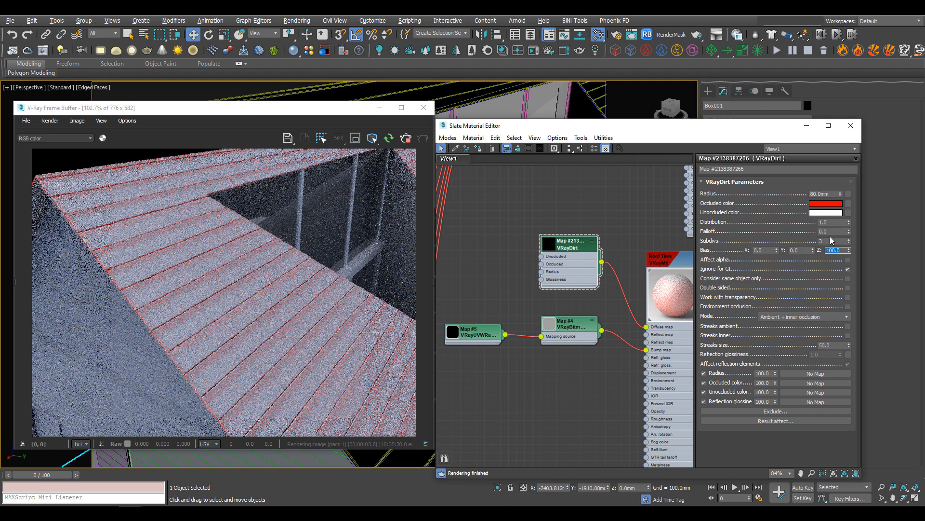
click(848, 335)
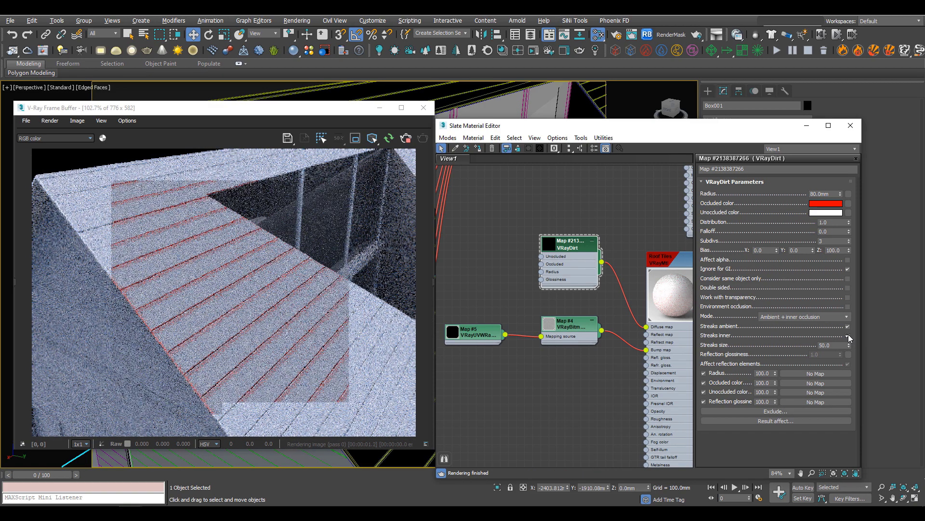
click(848, 335)
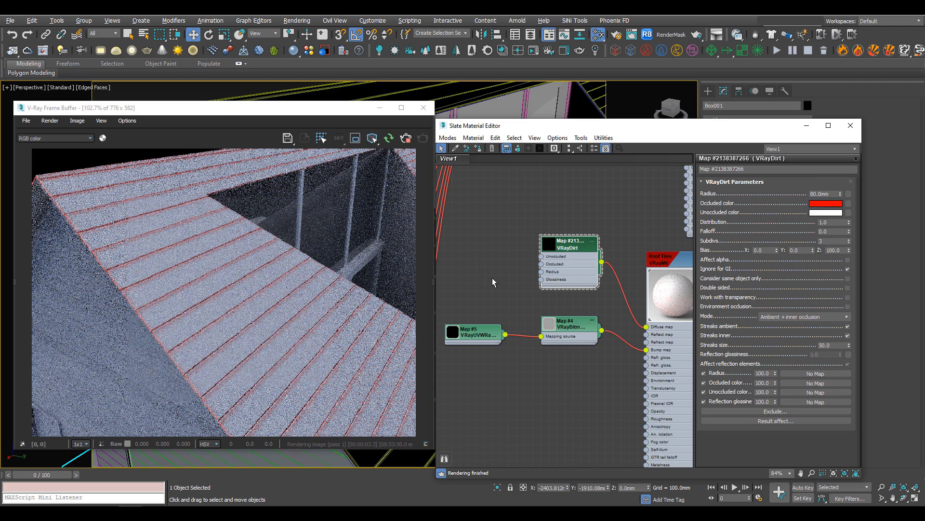
- Bring the grunge bitmap node into view and place it beside the roof VRayDirt node
scroll(496, 284, down, 5)
middle_drag(536, 256, 523, 374)
middle_drag(527, 231, 538, 324)
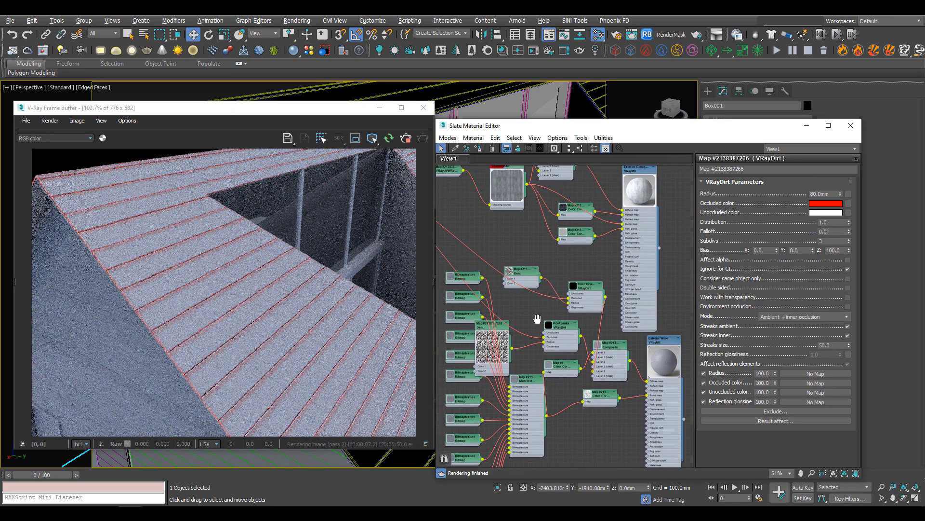
middle_drag(516, 202, 614, 285)
middle_drag(444, 267, 541, 261)
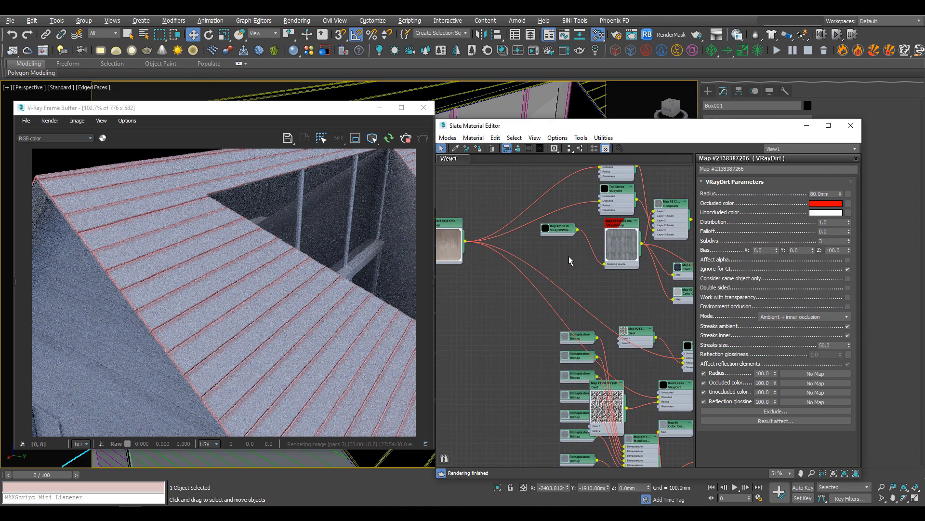
drag(449, 222, 507, 372)
middle_drag(528, 397, 479, 265)
drag(459, 247, 601, 418)
middle_drag(599, 368, 540, 268)
scroll(540, 269, up, 4)
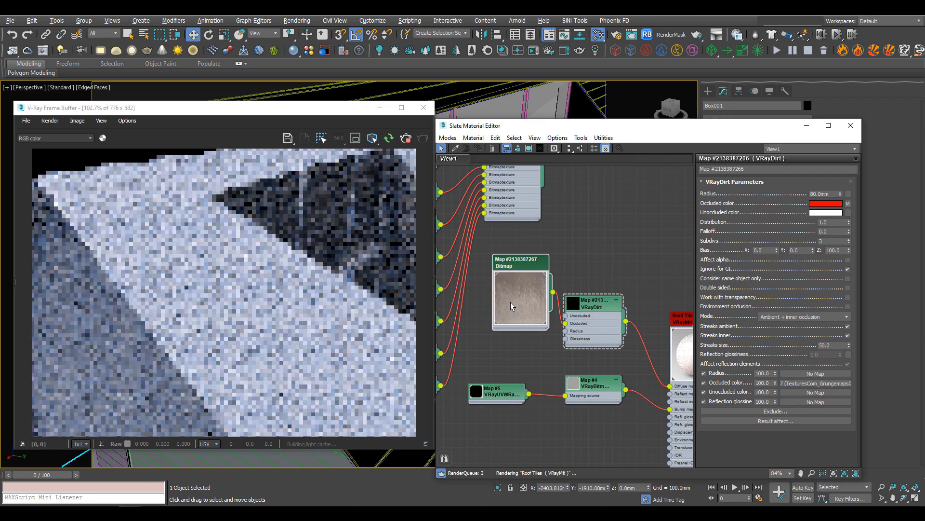
- Show the grunge bitmap's parameters, wire it to Occluded, then undo that connection
double_click(523, 265)
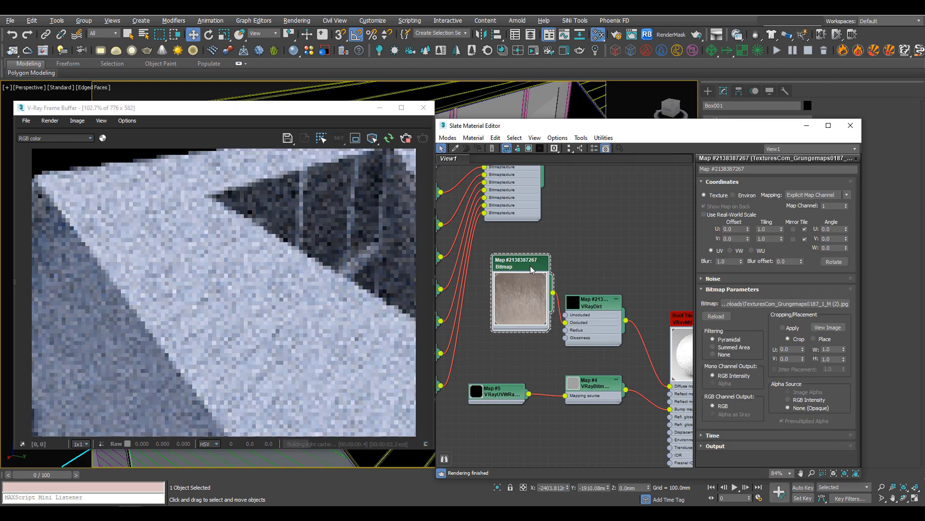
drag(560, 303, 561, 318)
key(ctrl+z)
drag(513, 266, 513, 242)
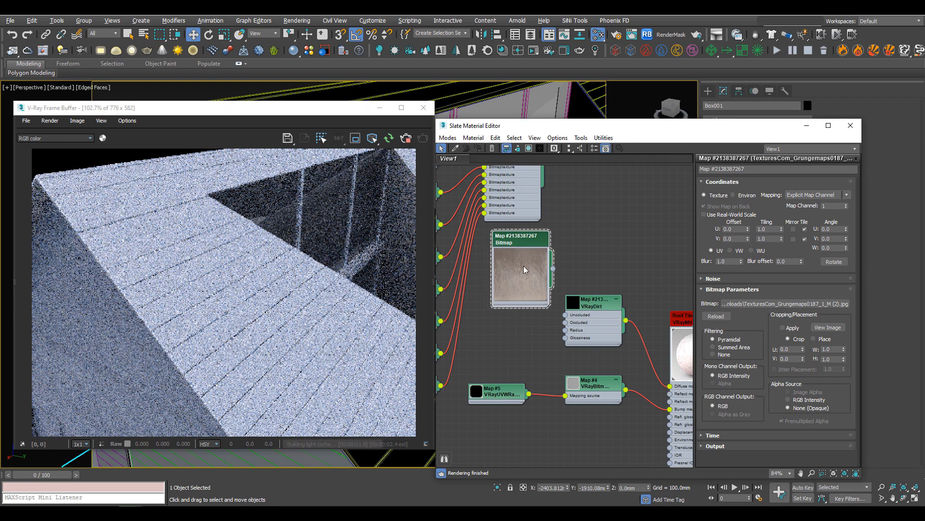
- Add a Dent map driving the roof VRayDirt's Radius
drag(565, 330, 535, 341)
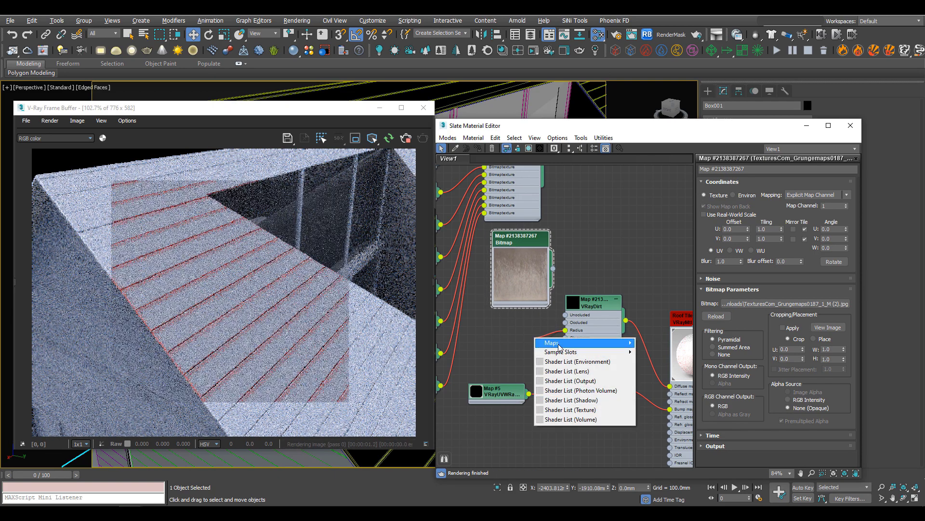
mouse_move(578, 342)
mouse_move(658, 344)
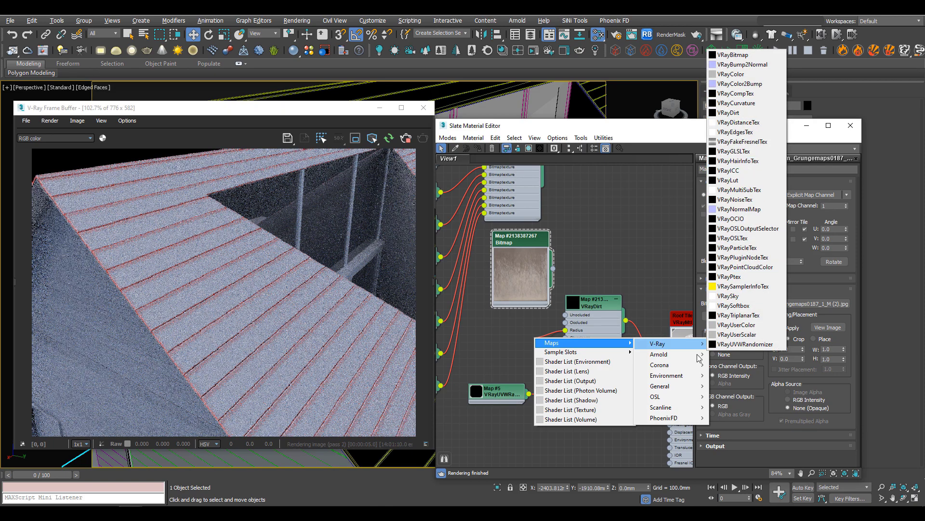
mouse_move(676, 389)
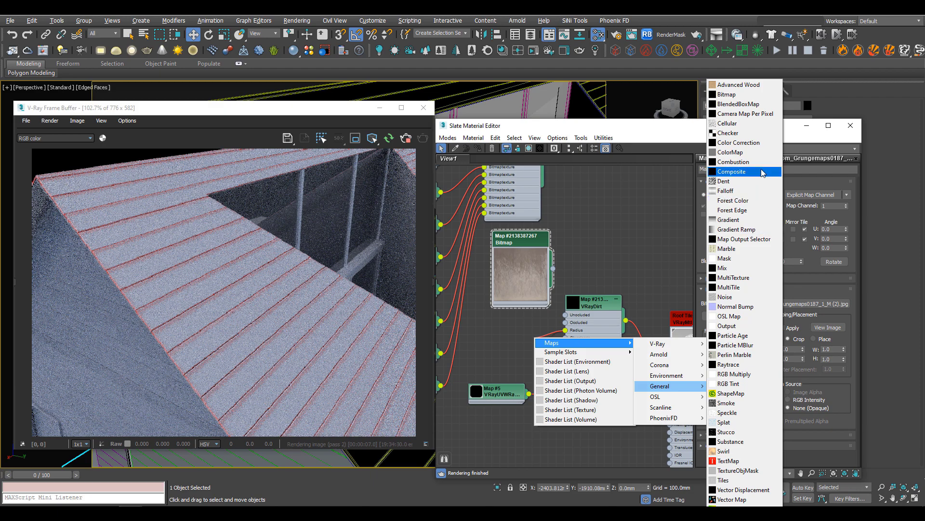
click(723, 176)
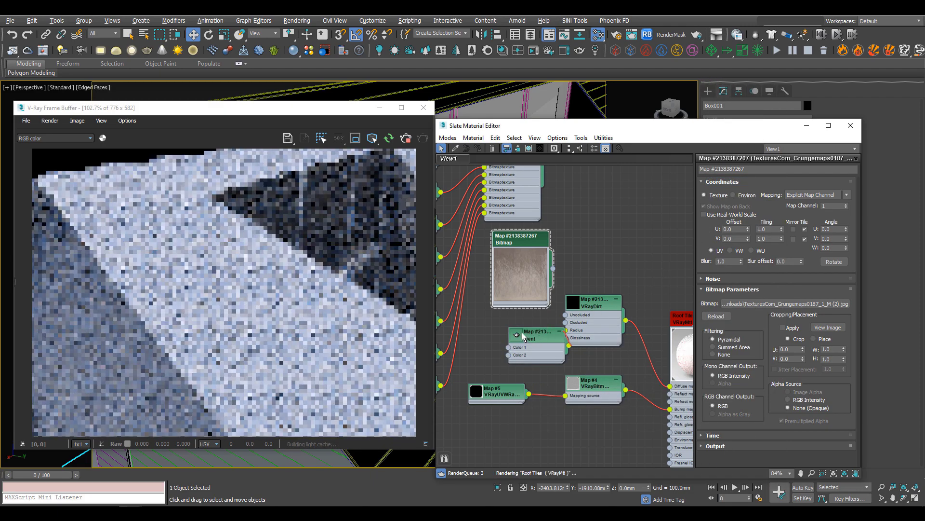
- Wire the grunge bitmap into the VRayDirt's Unoccluded colour
drag(529, 336, 515, 336)
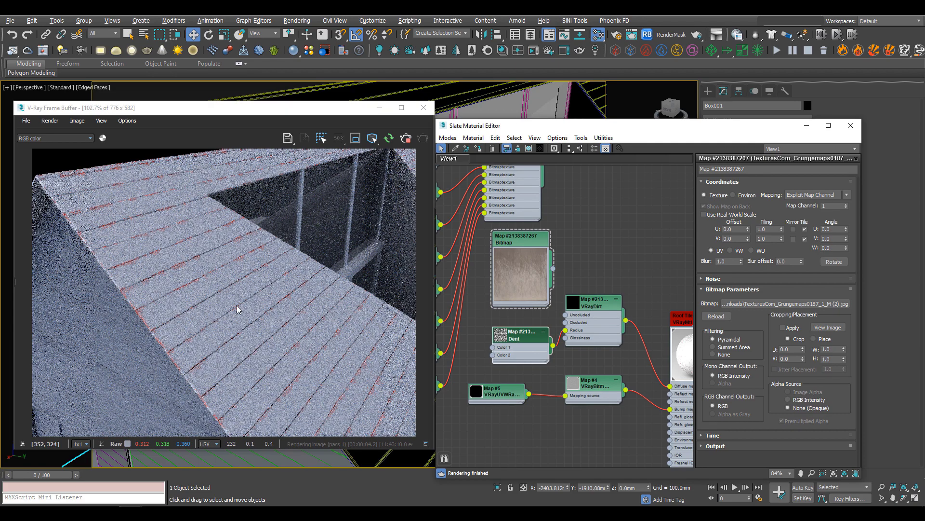
drag(552, 269, 565, 329)
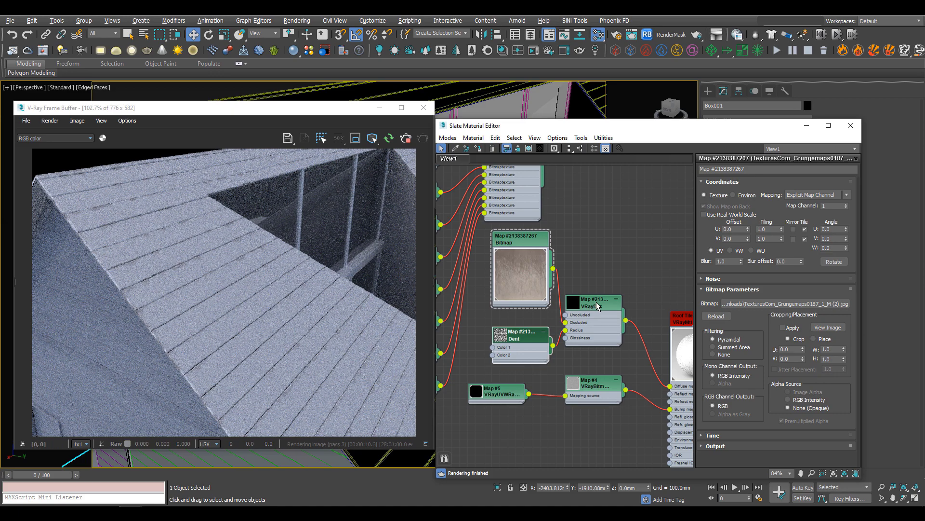
middle_drag(639, 309, 612, 300)
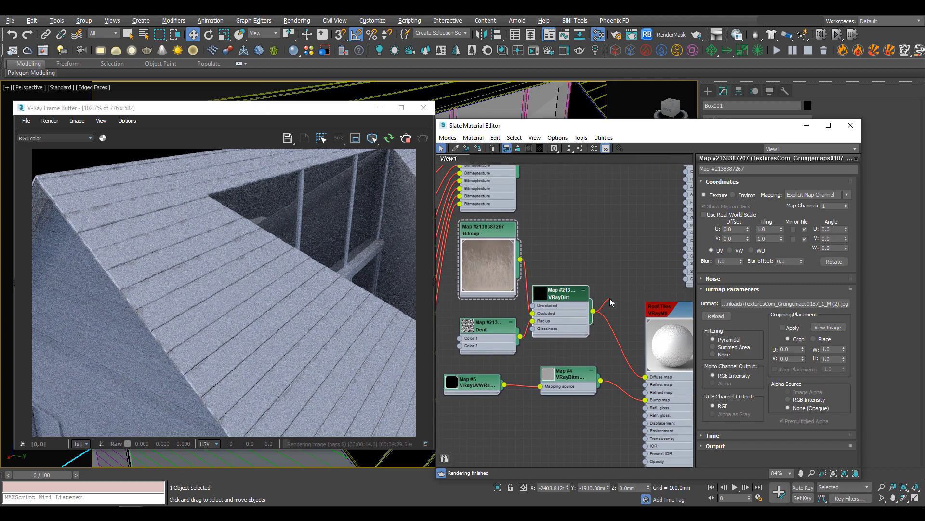
- Create a Composite map from the VRayDirt output and arrange it above the other nodes
drag(634, 299, 611, 300)
mouse_move(658, 322)
mouse_move(737, 325)
mouse_move(742, 364)
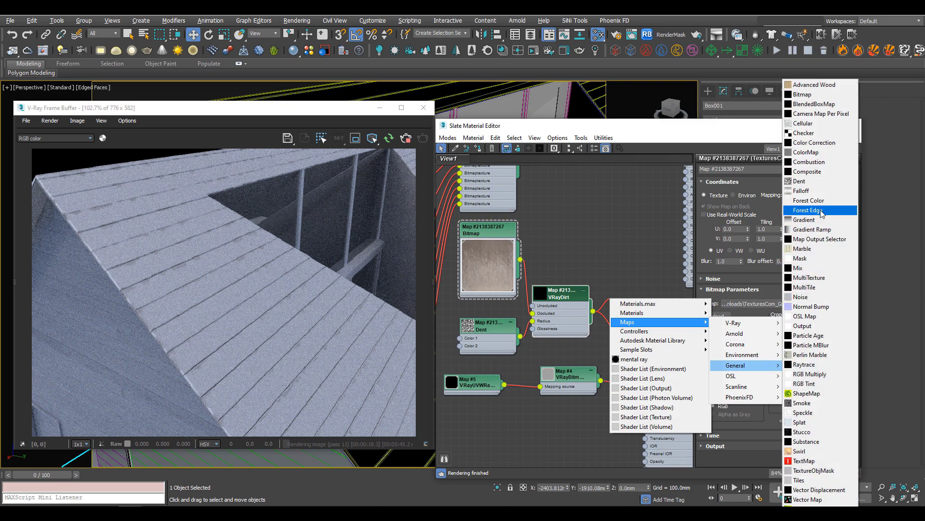
click(808, 172)
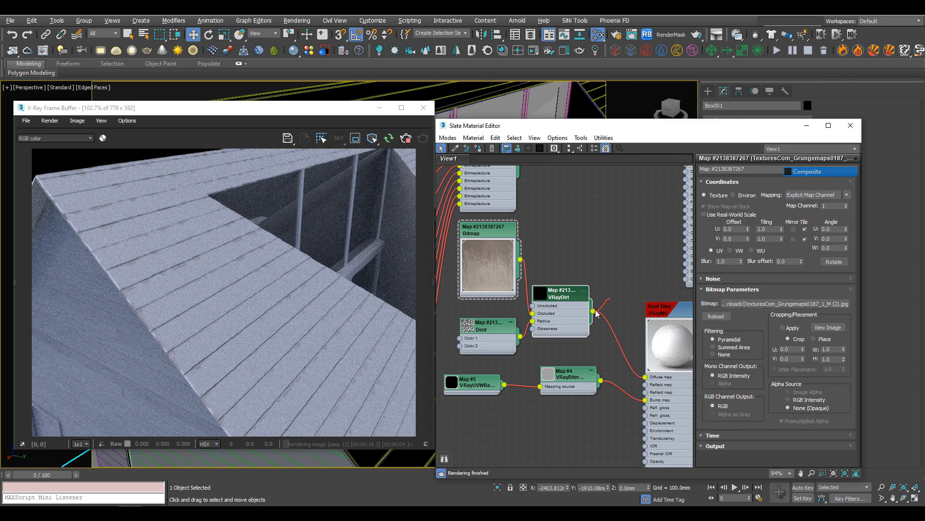
click(640, 283)
drag(615, 297, 630, 224)
drag(576, 292, 544, 292)
- Instance Map #4 into Layer 1 and VRayDirt into Overlay Layer 2, feeding roof Diffuse
double_click(638, 229)
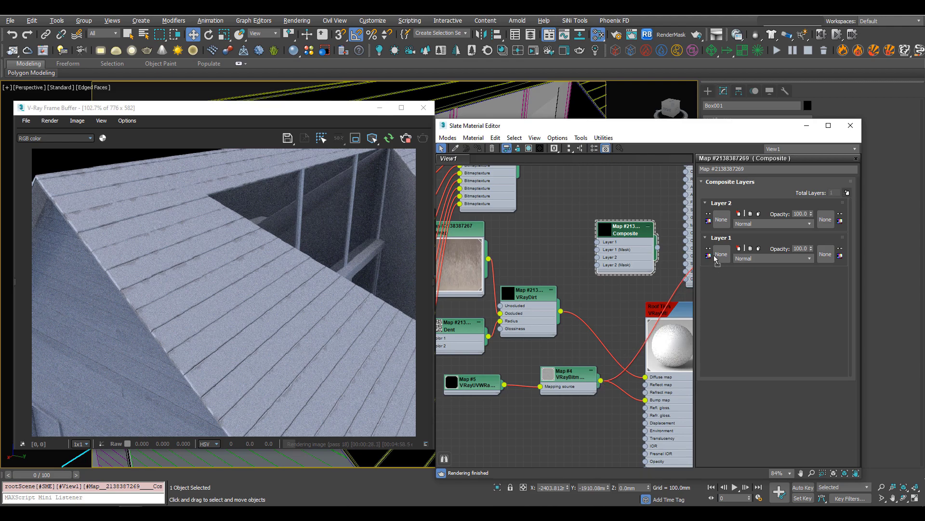
drag(716, 259, 716, 259)
click(627, 332)
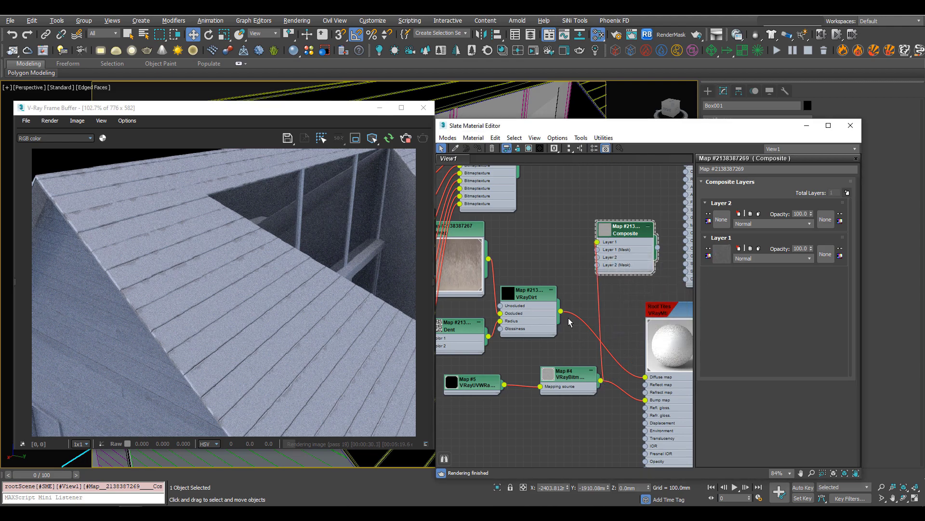
drag(719, 222, 722, 220)
click(626, 332)
click(763, 225)
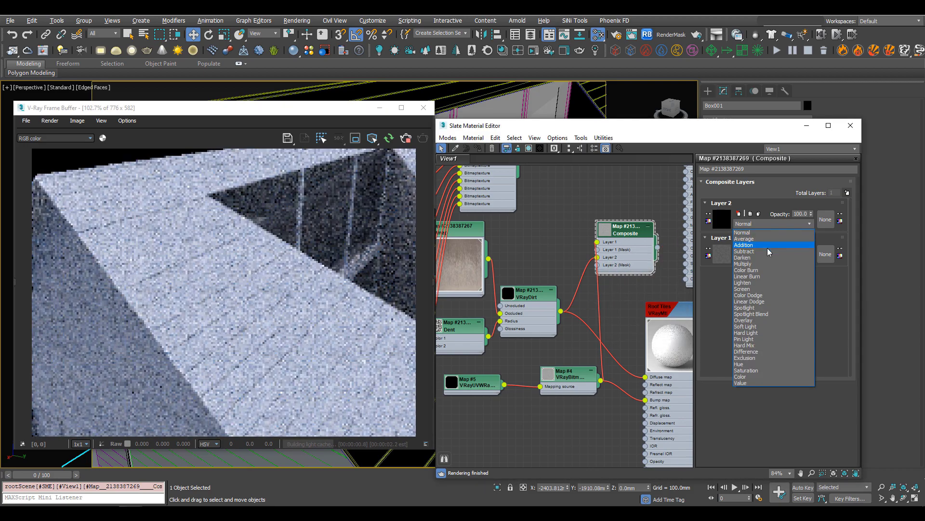
click(755, 321)
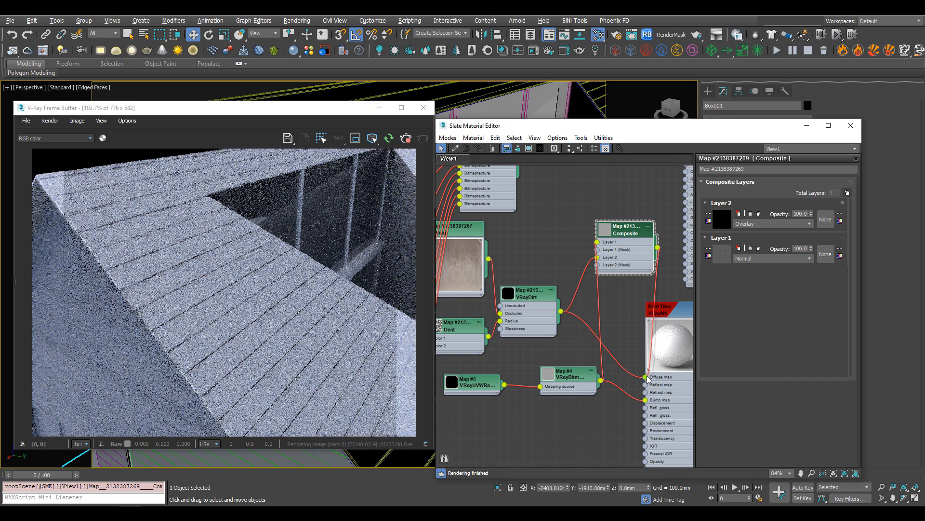
drag(643, 378, 644, 377)
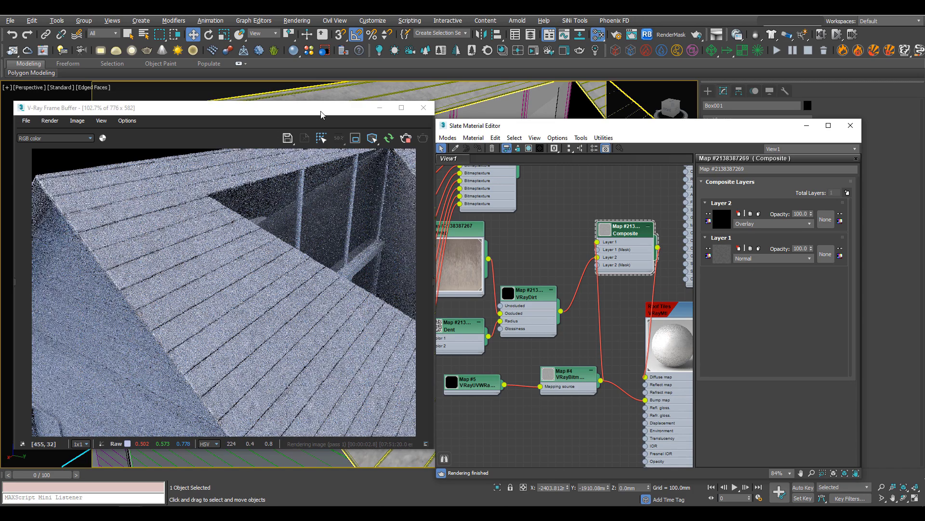
- Move the V-Ray Frame Buffer window to the right to uncover the house viewport
drag(321, 115, 670, 112)
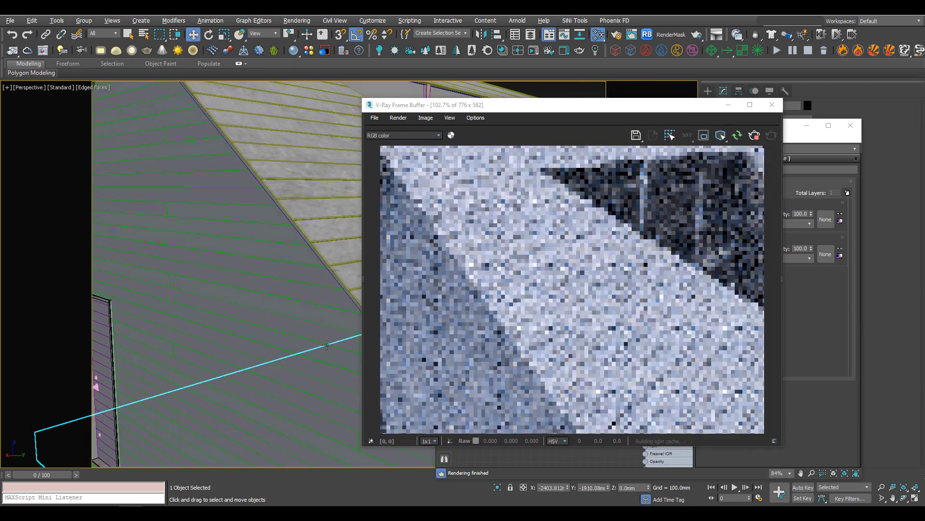